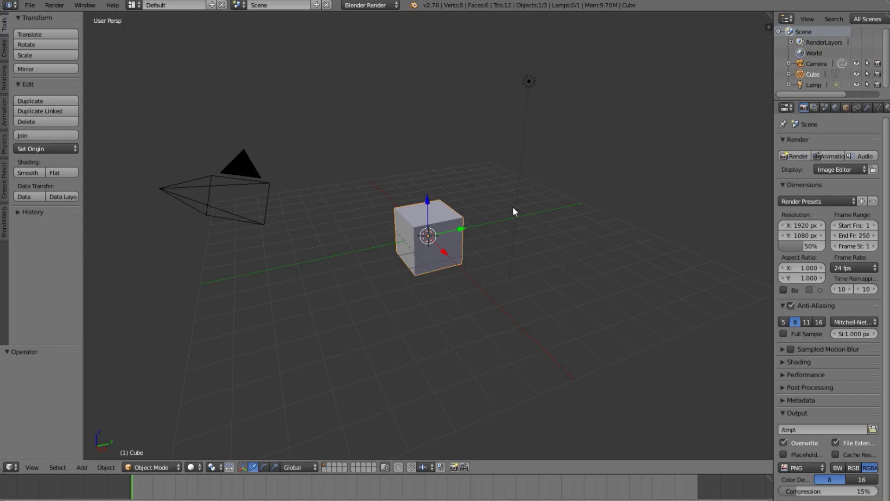
Delete the default cube from the scene
{"action": "middle_click_drag", "start_coordinate": [512, 207], "coordinate": [364, 213]}
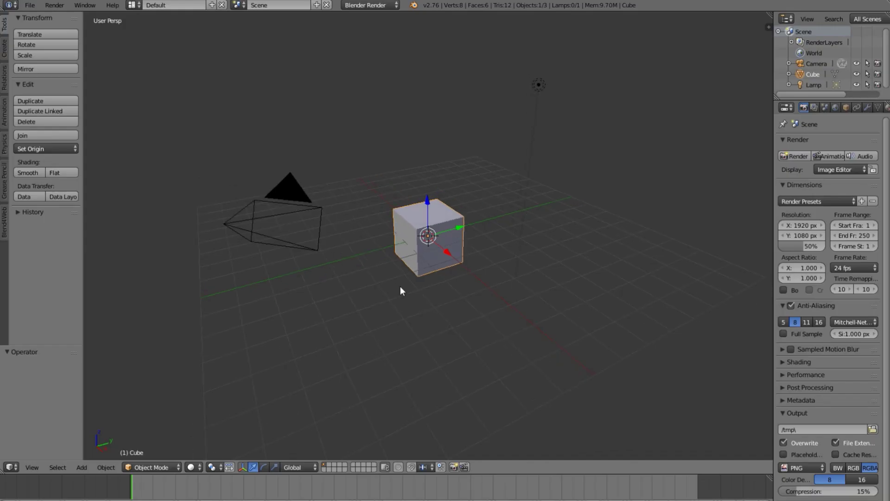
{"action": "key", "text": "a"}
{"action": "key", "text": "a"}
{"action": "right_click", "coordinate": [464, 258]}
{"action": "key", "text": "x"}
{"action": "left_click", "coordinate": [410, 203]}
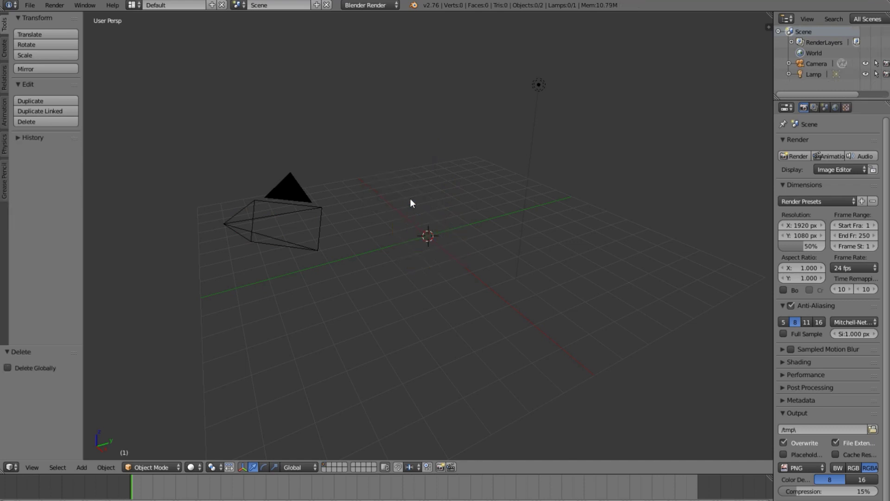
Set the viewport shading to GLSL and switch the render engine to Blender Game
{"action": "middle_click_drag", "start_coordinate": [410, 202], "coordinate": [516, 210]}
{"action": "key", "text": "n"}
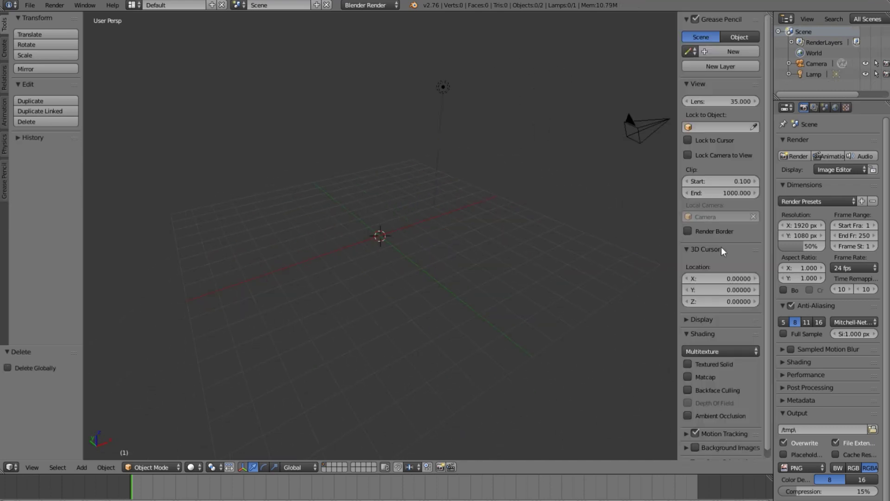
{"action": "left_click", "coordinate": [725, 354]}
{"action": "left_click", "coordinate": [722, 315]}
{"action": "key", "text": "n"}
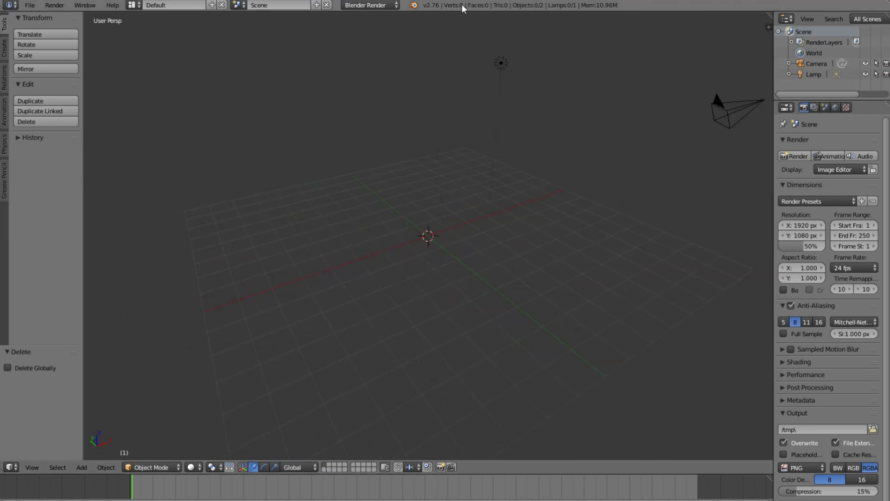
{"action": "left_click", "coordinate": [379, 6]}
{"action": "left_click", "coordinate": [387, 30]}
Add a plane at the scene origin and scale it by 7.4
{"action": "key", "text": "shift+a"}
{"action": "mouse_move", "coordinate": [453, 142]}
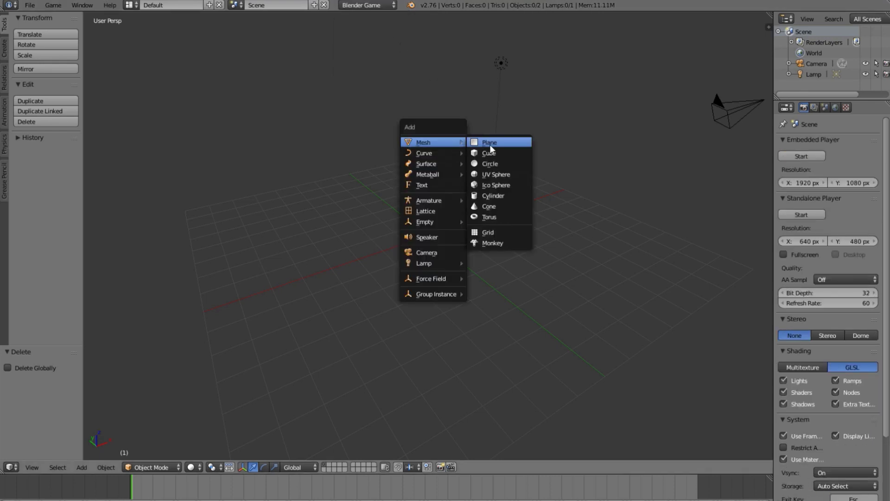
{"action": "left_click", "coordinate": [489, 143]}
{"action": "type", "text": "s7.4"}
{"action": "key", "text": "Return"}
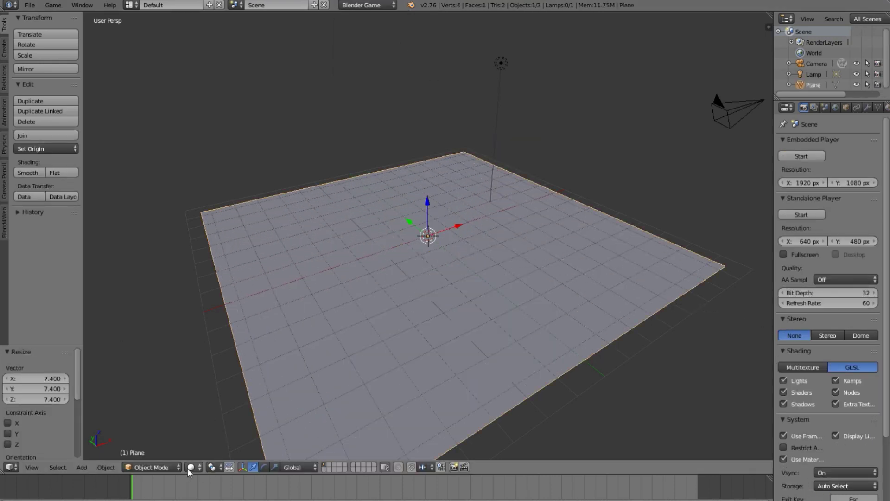
Switch the viewport display to textured shading so the plane shows the lamp's lighting
{"action": "left_click", "coordinate": [190, 467]}
{"action": "left_click", "coordinate": [209, 422]}
{"action": "middle_click_drag", "start_coordinate": [467, 243], "coordinate": [491, 235]}
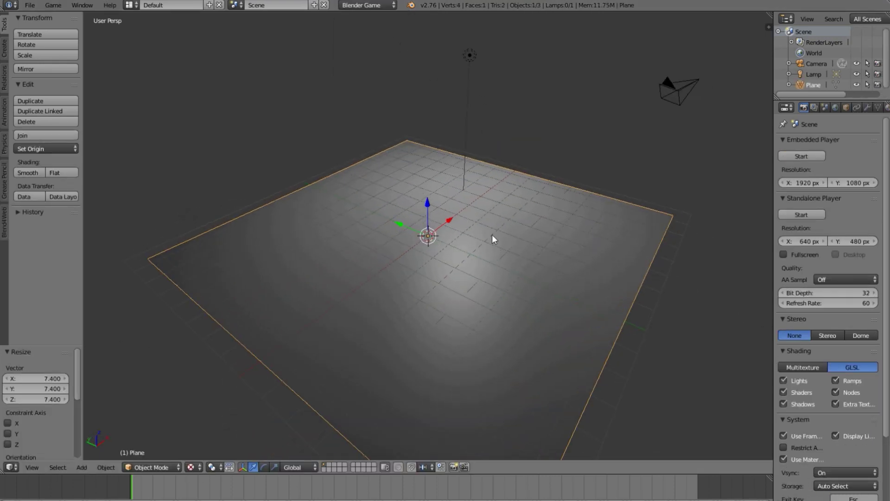
Select all objects in the scene and shift them slightly along the Z axis
{"action": "key", "text": "a"}
{"action": "key", "text": "a"}
{"action": "key", "text": "g"}
{"action": "key", "text": "z"}
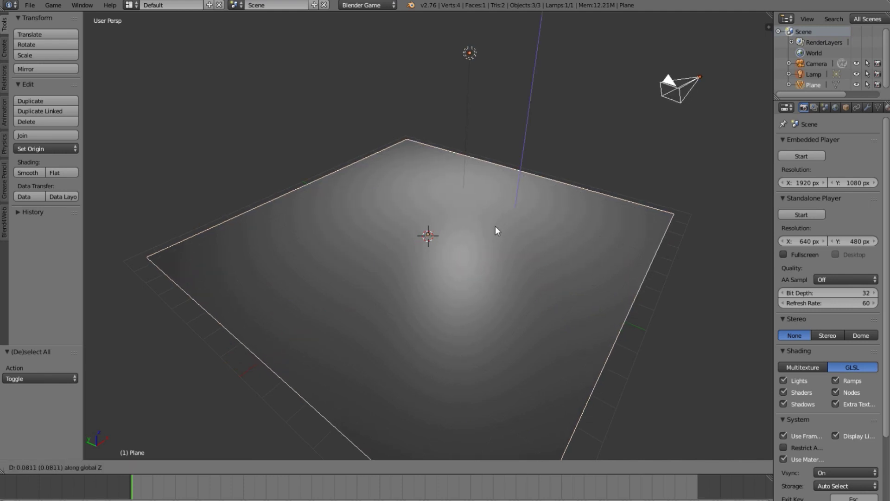
{"action": "left_click", "coordinate": [495, 226]}
Scale the plane up by about 48.6 to make a very large ground
{"action": "scroll", "coordinate": [506, 250], "scroll_direction": "down", "scroll_amount": 4}
{"action": "right_click", "coordinate": [443, 254]}
{"action": "key", "text": "s"}
{"action": "left_click", "coordinate": [395, 149]}
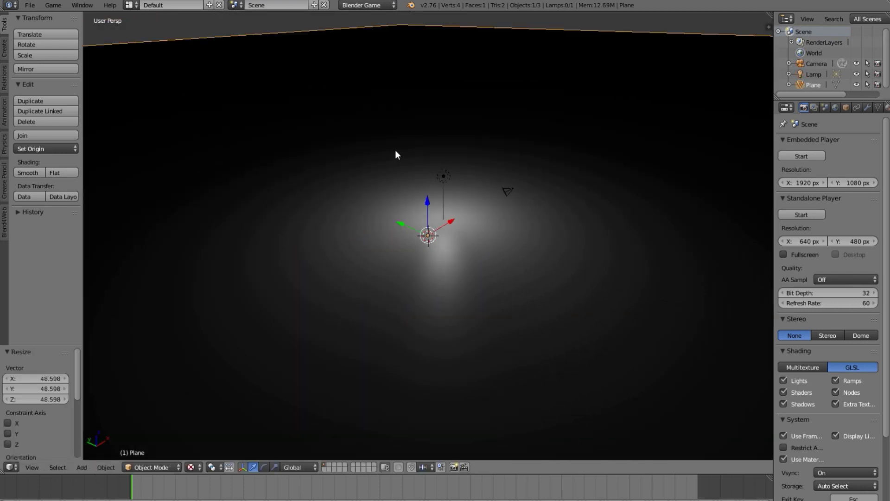
Change the lamp's type to Sun
{"action": "right_click", "coordinate": [445, 179]}
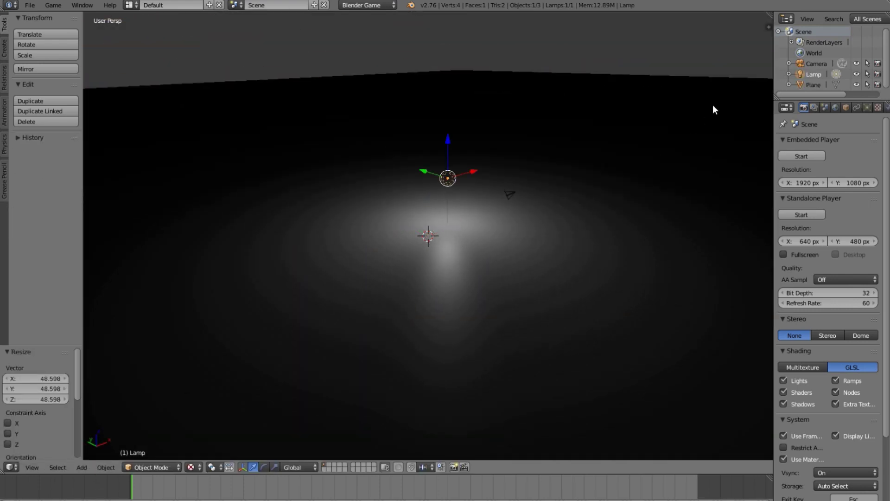
{"action": "left_click", "coordinate": [867, 107]}
{"action": "left_click", "coordinate": [813, 255]}
Look through the camera with it selected and enable Mist in the world settings
{"action": "middle_click_drag", "start_coordinate": [661, 241], "coordinate": [493, 284]}
{"action": "key", "text": "a"}
{"action": "right_click", "coordinate": [406, 203]}
{"action": "key", "text": "KP_0"}
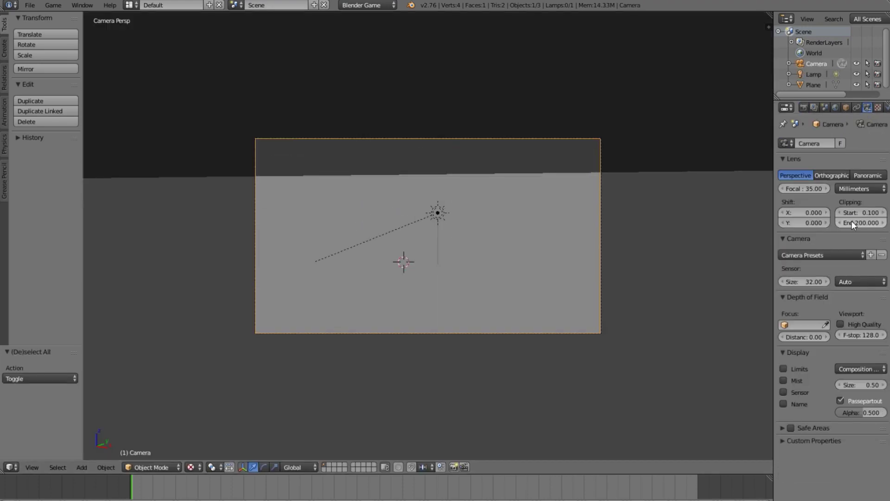
{"action": "scroll", "coordinate": [704, 228], "scroll_direction": "up", "scroll_amount": 2}
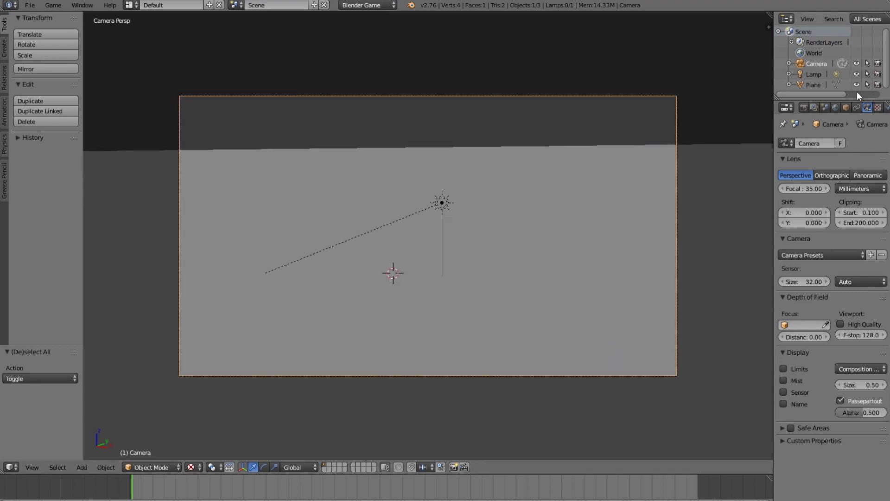
{"action": "left_click", "coordinate": [834, 107]}
{"action": "left_click", "coordinate": [791, 201]}
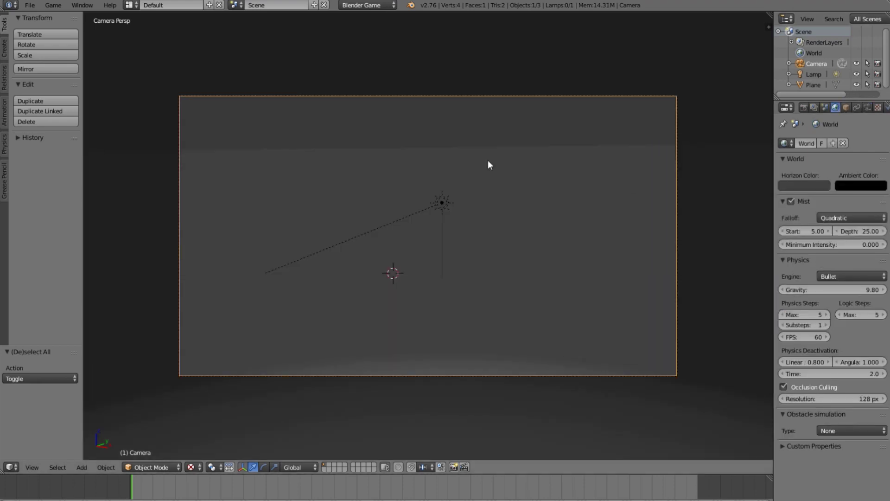
Lower the camera about 7 units along the global Z axis
{"action": "key", "text": "g"}
{"action": "key", "text": "z"}
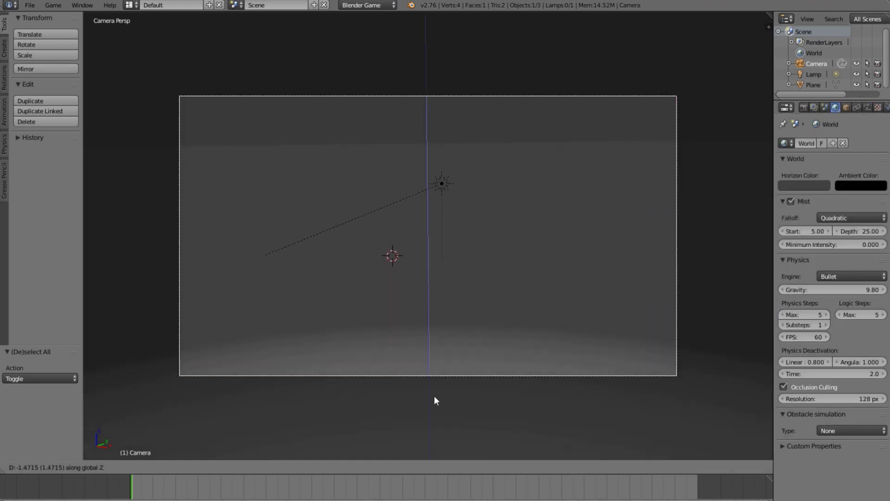
{"action": "left_click", "coordinate": [446, 267]}
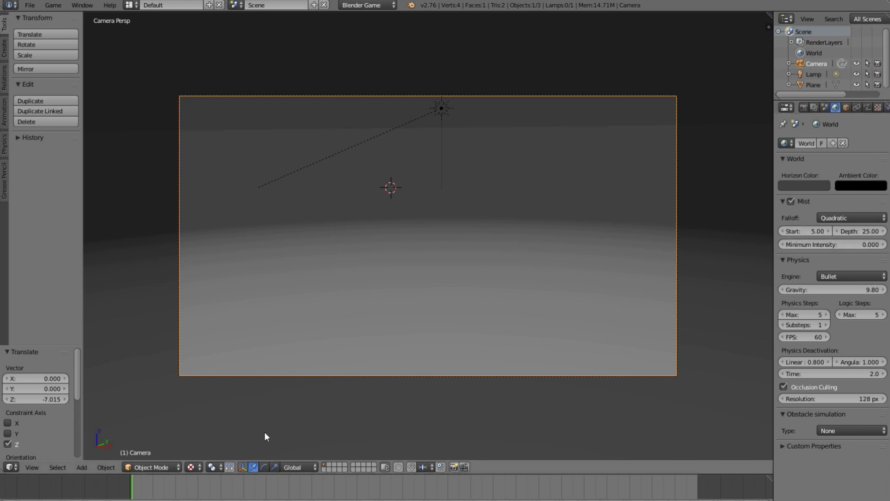
Set the world mist's start to 200 and its depth to 200
{"action": "left_click", "coordinate": [787, 232]}
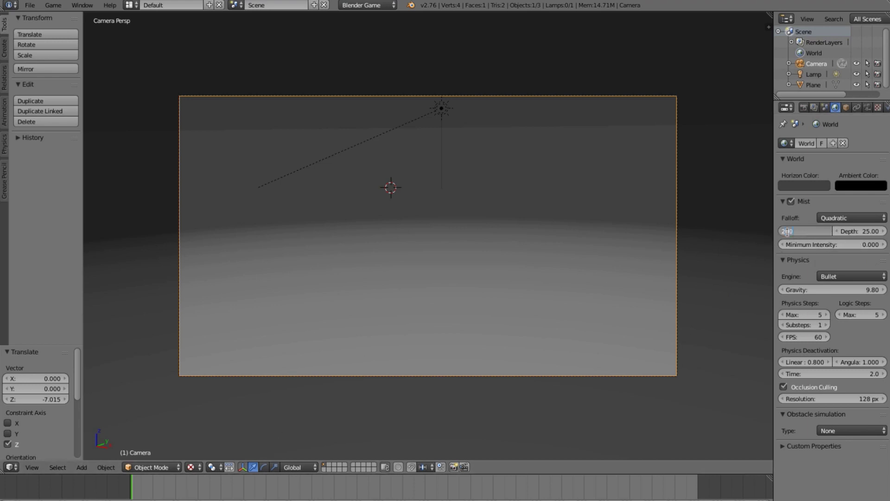
{"action": "type", "text": "200"}
{"action": "key", "text": "Return"}
{"action": "left_click", "coordinate": [853, 231]}
{"action": "type", "text": "2"}
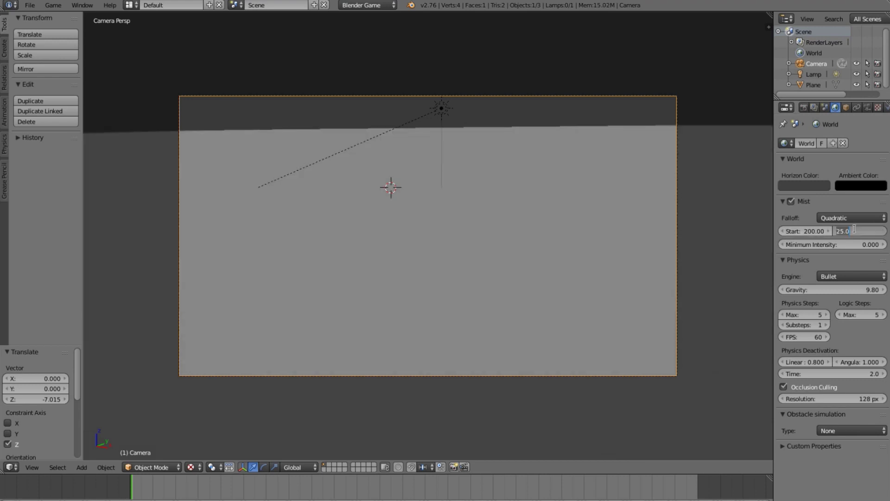
{"action": "type", "text": "00"}
{"action": "key", "text": "Return"}
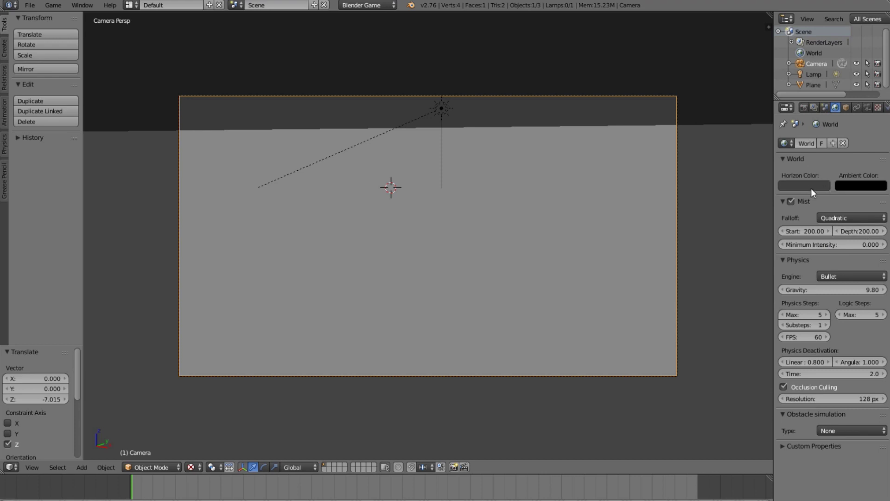
Keyframe the horizon color, ambient color and mist start, depth and minimum intensity at frame 1, and go to frame 5
{"action": "key", "text": "i"}
{"action": "key", "text": "i"}
{"action": "key", "text": "i"}
{"action": "key", "text": "i"}
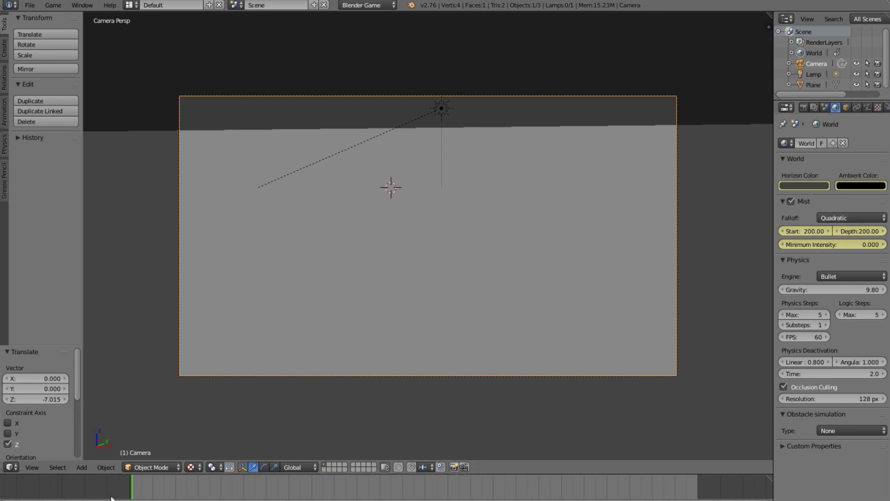
{"action": "left_click_drag", "start_coordinate": [137, 497], "coordinate": [142, 495]}
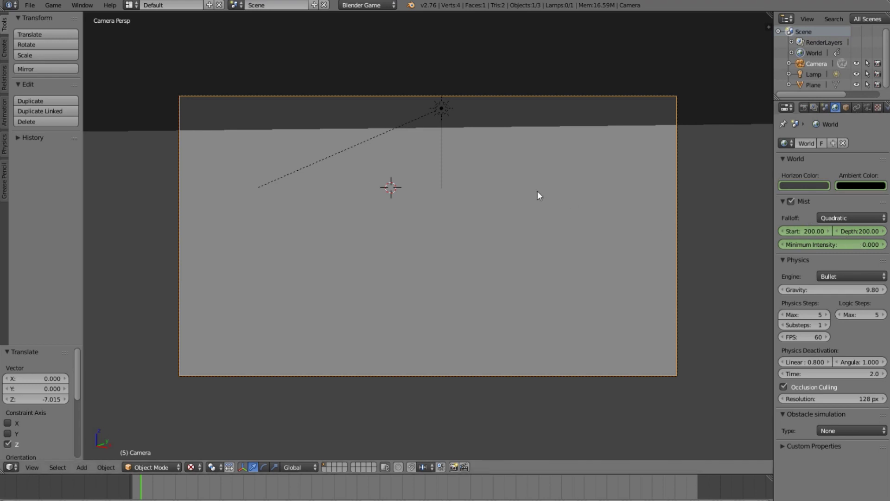
Lower the camera about 4.5 units along Z and tilt its view up toward the horizon in fly mode
{"action": "key", "text": "g"}
{"action": "key", "text": "z"}
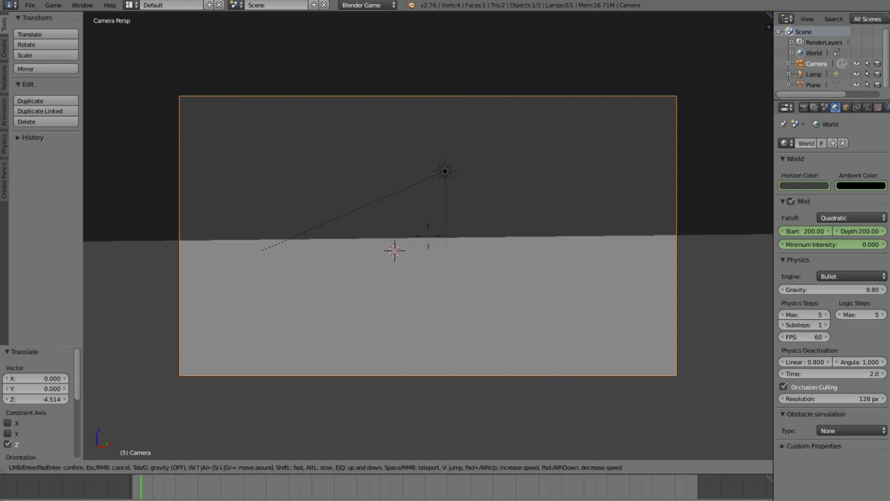
{"action": "key", "text": "Return"}
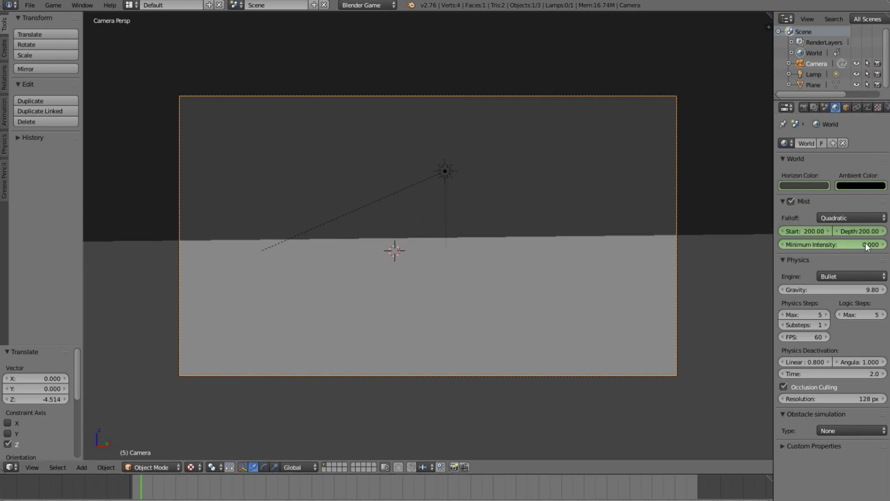
Set the world's ambient color to a dark blue and enable World Background in the viewport display options
{"action": "left_click", "coordinate": [866, 185]}
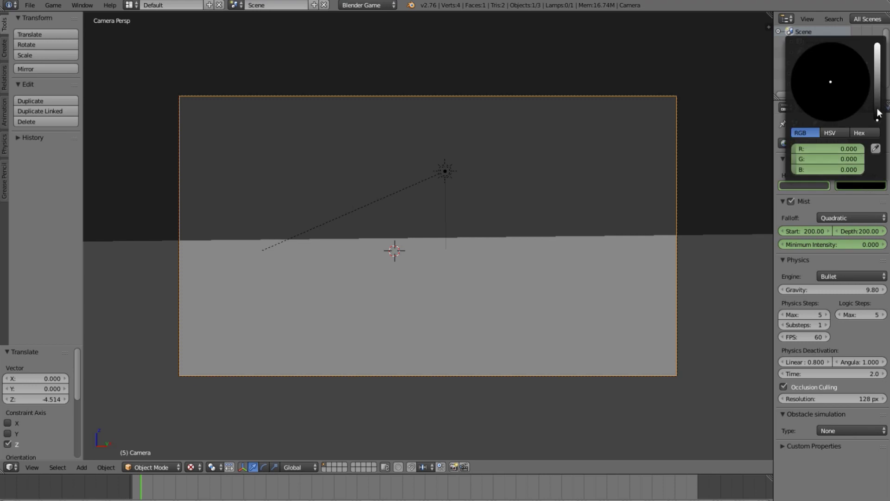
{"action": "left_click_drag", "start_coordinate": [877, 113], "coordinate": [840, 56]}
{"action": "key", "text": "n"}
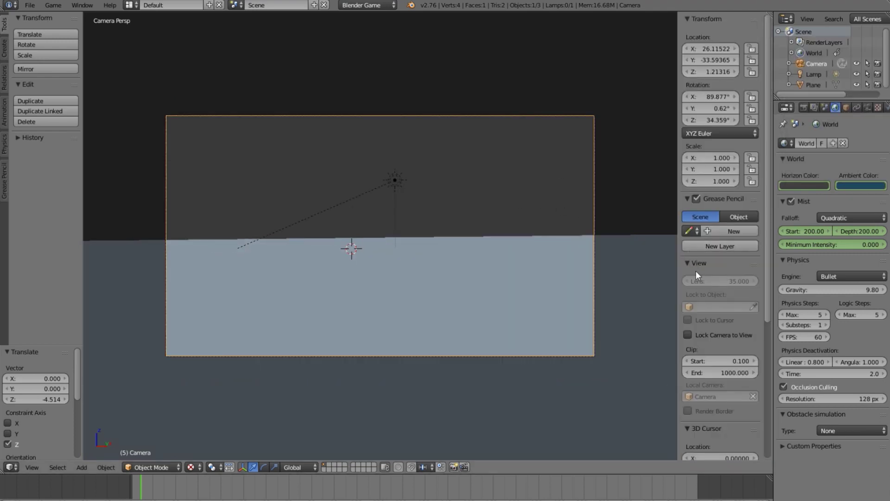
{"action": "scroll", "coordinate": [696, 274], "scroll_direction": "down", "scroll_amount": 3}
{"action": "left_click", "coordinate": [687, 338]}
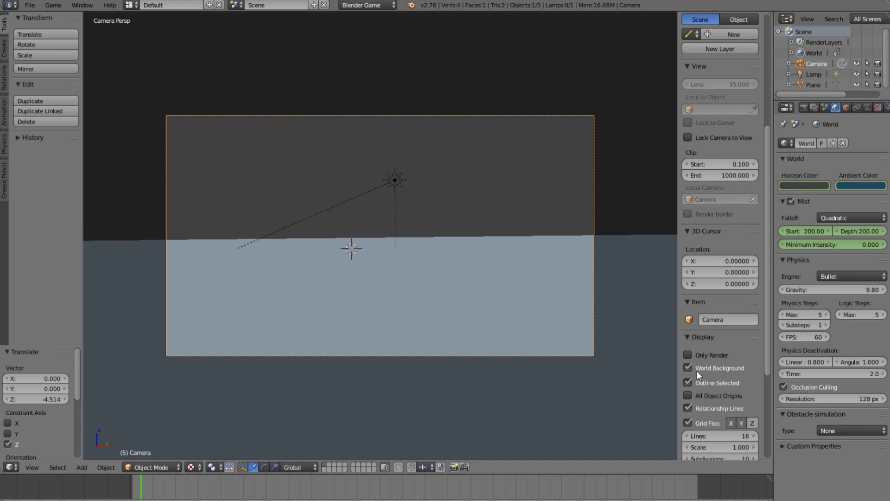
{"action": "key", "text": "n"}
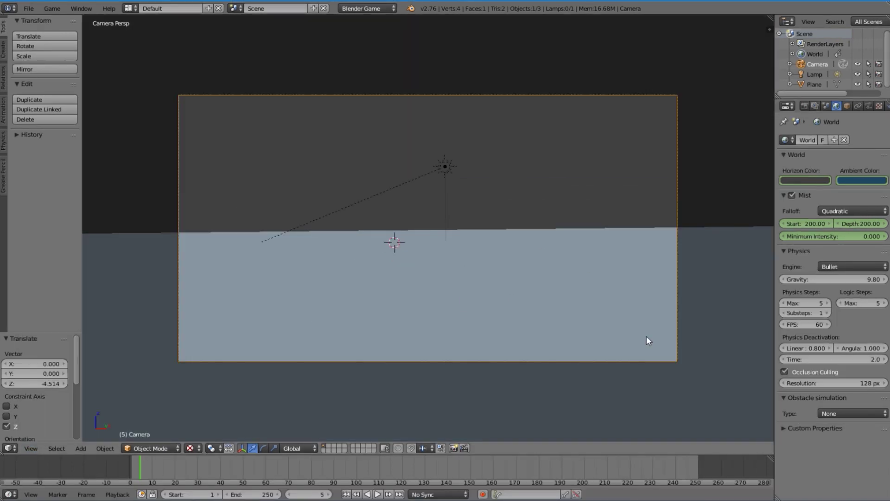
Change the world's horizon color to a dark navy blue
{"action": "left_click", "coordinate": [803, 185]}
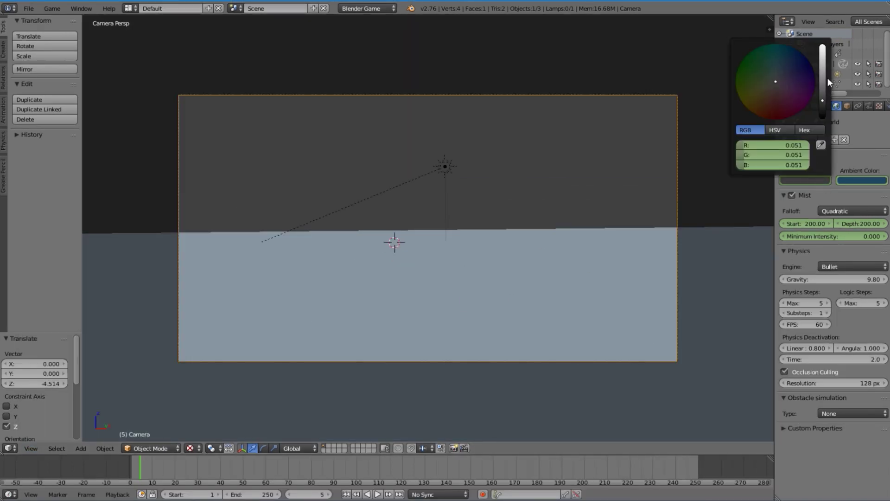
{"action": "mouse_move", "coordinate": [822, 93]}
{"action": "left_mouse_down"}
{"action": "mouse_move", "coordinate": [760, 64]}
{"action": "mouse_move", "coordinate": [822, 99]}
{"action": "left_mouse_up"}
Reduce the mist start to 0 and its depth to about 14.2, and set the falloff to Linear
{"action": "left_click", "coordinate": [805, 223]}
{"action": "type", "text": "1"}
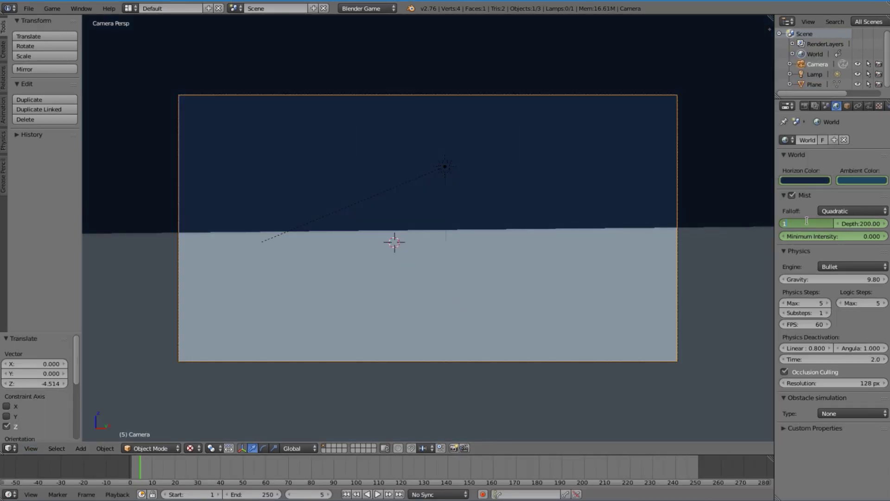
{"action": "key", "text": "Escape"}
{"action": "left_click_drag", "start_coordinate": [859, 223], "coordinate": [841, 224]}
{"action": "left_click", "coordinate": [852, 210]}
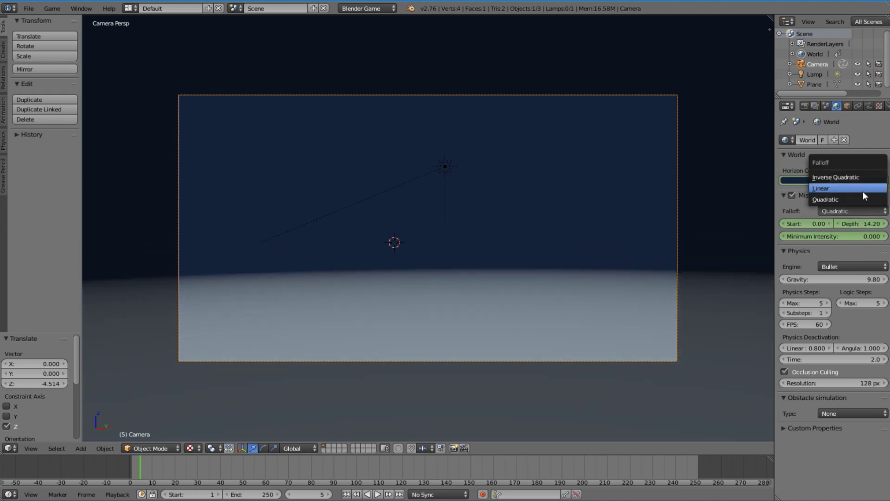
{"action": "left_click", "coordinate": [852, 189]}
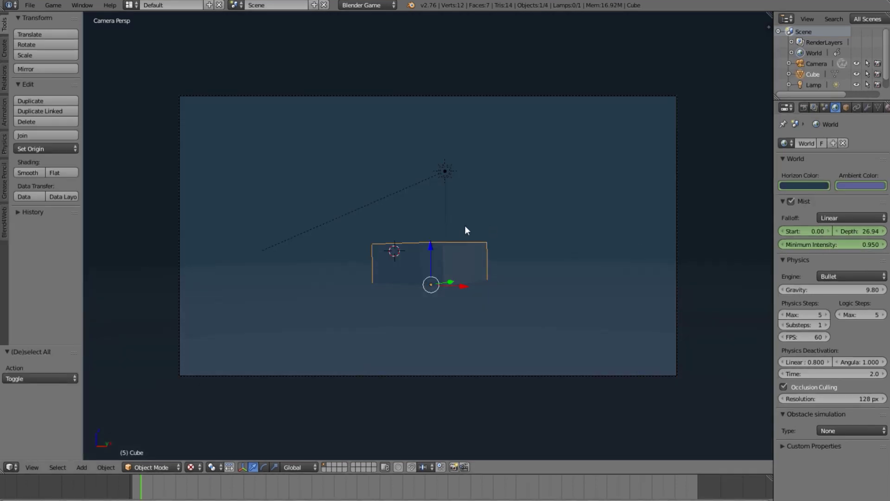
Test-run the game briefly, and keyframe the world colors and mist start, depth and minimum intensity at frame 5
{"action": "key", "text": "p"}
{"action": "key", "text": "Escape"}
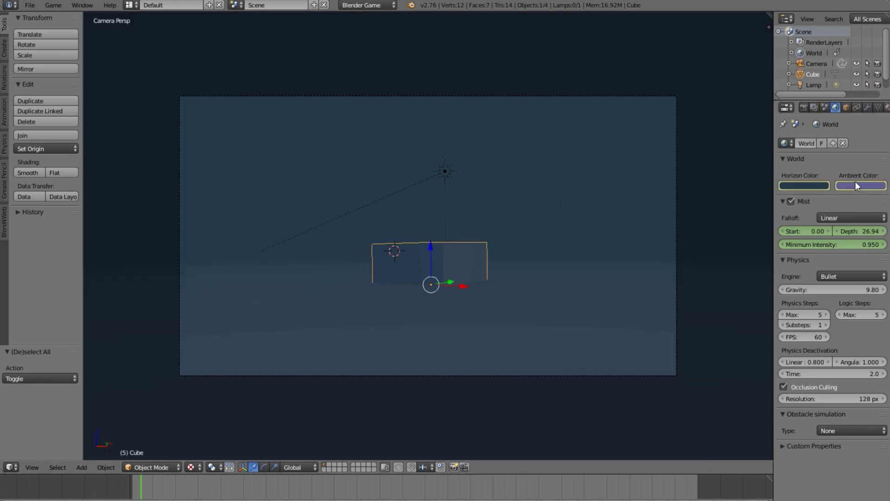
{"action": "key", "text": "i"}
{"action": "key", "text": "i"}
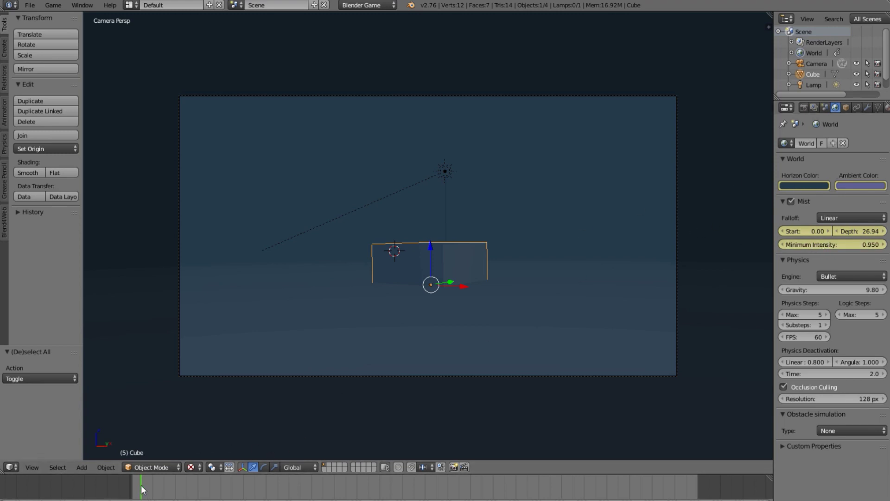
Play back the animation to preview the world and mist keyframes, and view the scene from outside the camera
{"action": "key", "text": "alt+a"}
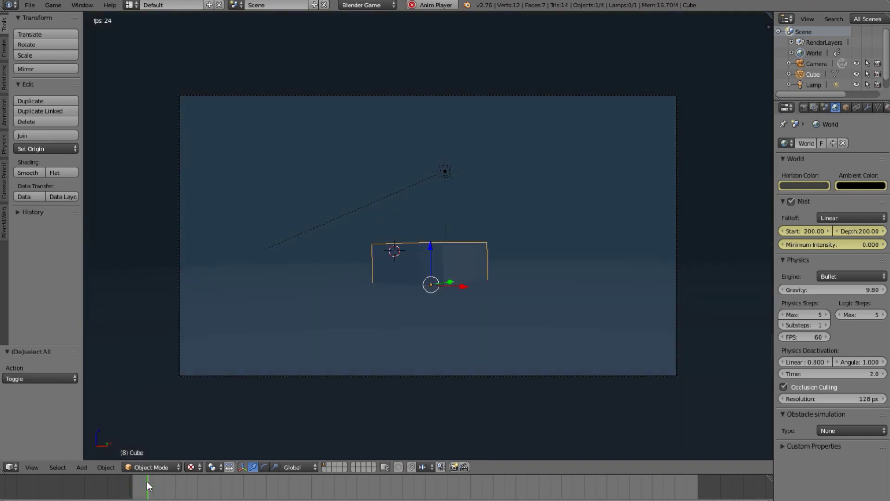
{"action": "key", "text": "Escape"}
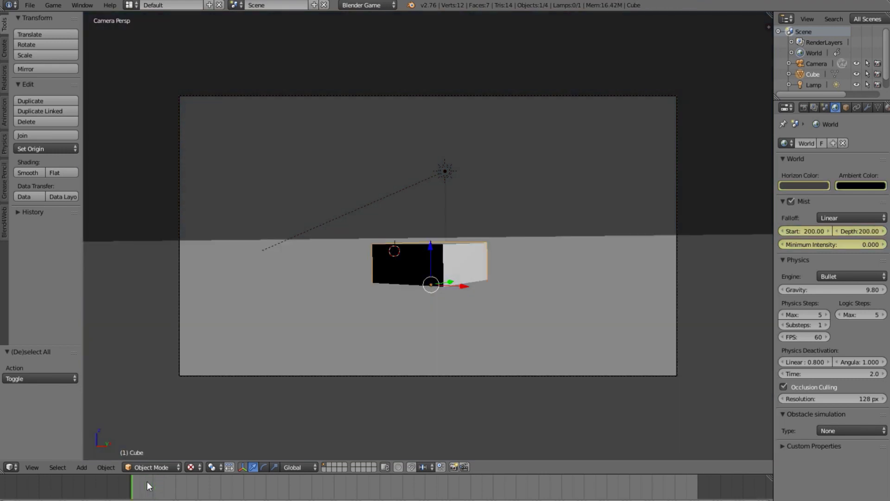
{"action": "middle_click_drag", "start_coordinate": [81, 422], "coordinate": [389, 267]}
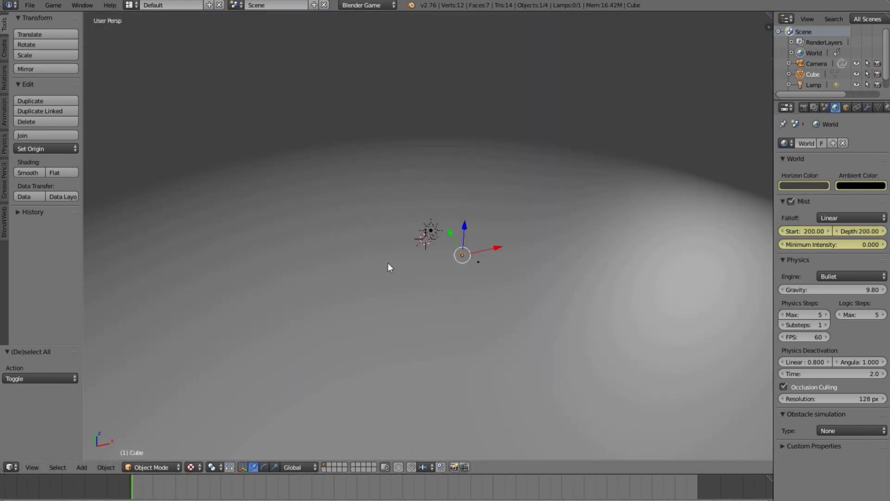
Set both the start and the depth of the world mist to 500
{"action": "left_click_drag", "start_coordinate": [807, 231], "coordinate": [839, 231]}
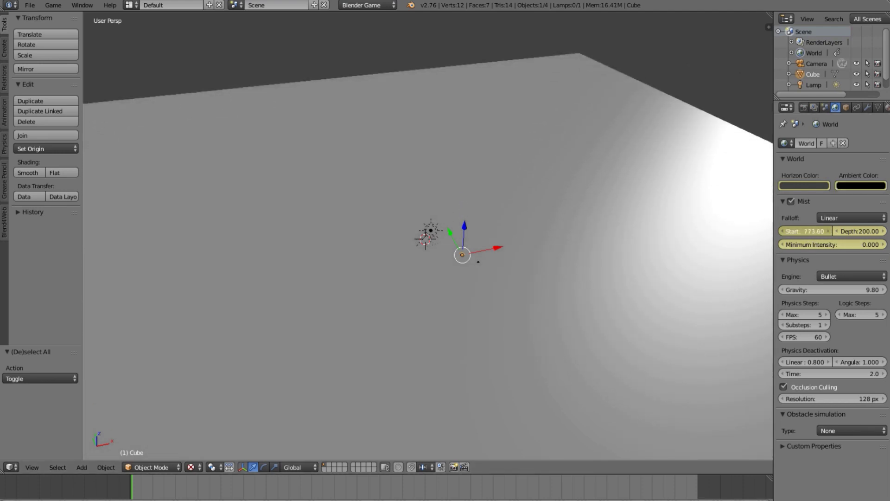
{"action": "key", "text": "Escape"}
{"action": "left_click", "coordinate": [814, 232]}
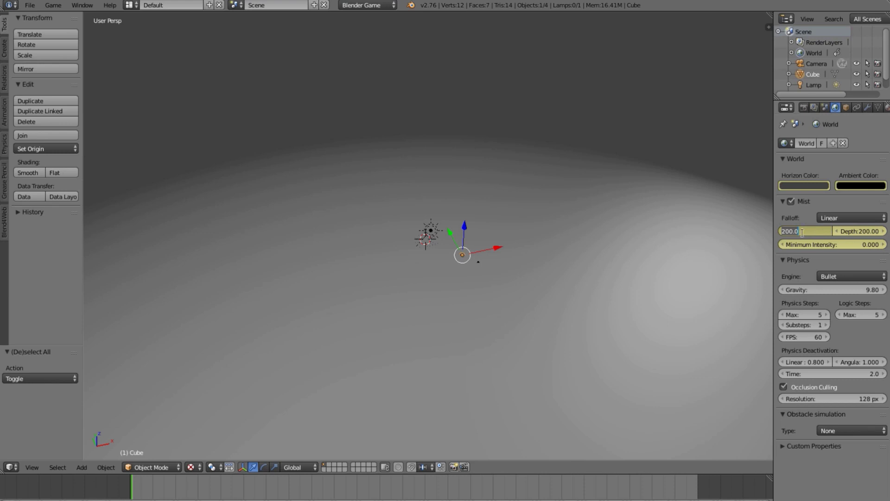
{"action": "type", "text": "4"}
{"action": "type", "text": "00"}
{"action": "key", "text": "Return"}
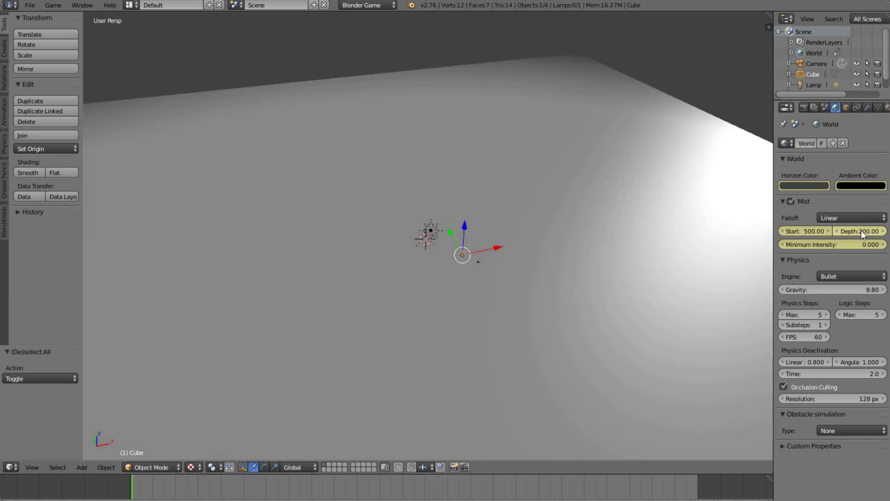
{"action": "type", "text": "5"}
{"action": "key", "text": "Return"}
{"action": "middle_click_drag", "start_coordinate": [771, 183], "coordinate": [301, 388]}
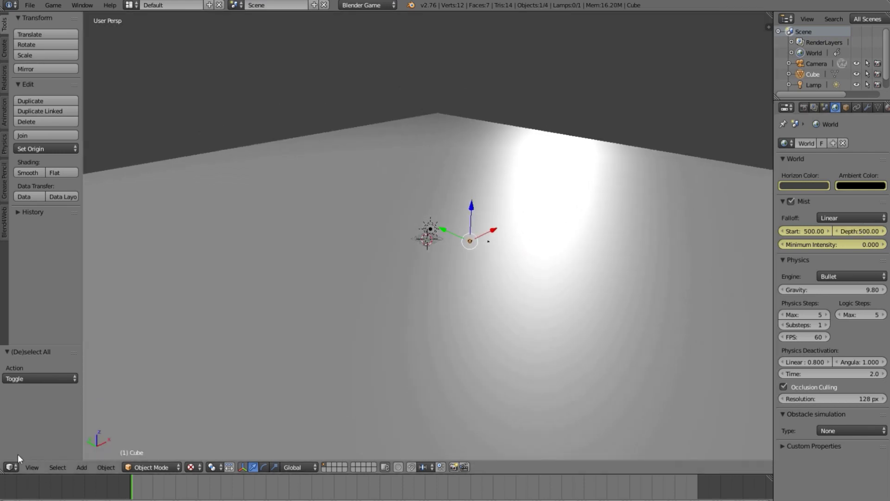
Look through the camera, test-run the game briefly, and play back the world and mist animation
{"action": "left_click", "coordinate": [33, 468]}
{"action": "left_click", "coordinate": [56, 432]}
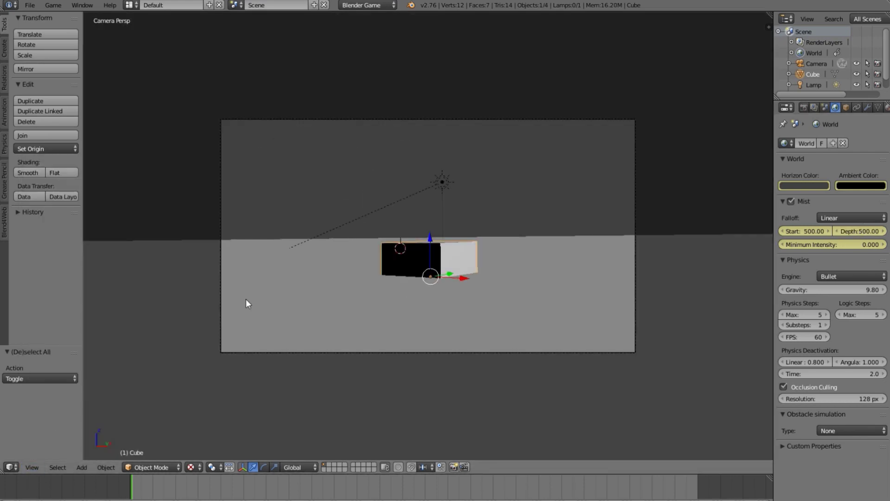
{"action": "key", "text": "p"}
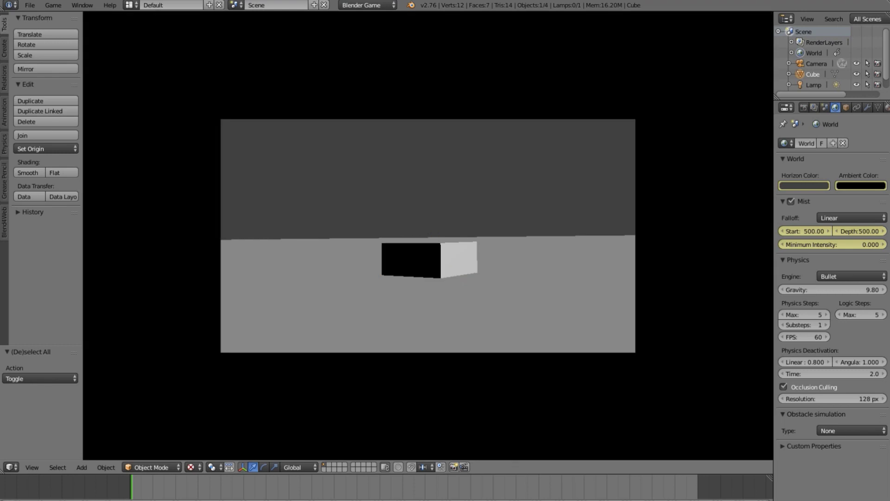
{"action": "key", "text": "Escape"}
{"action": "key", "text": "alt+a"}
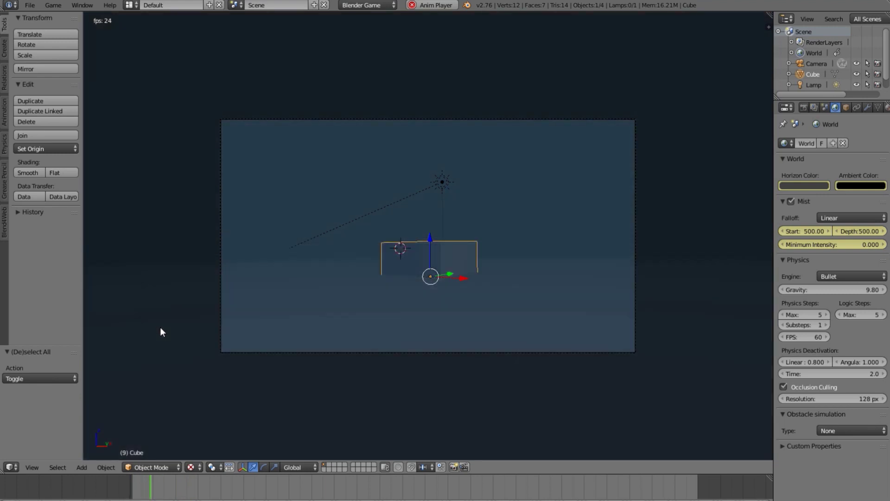
{"action": "key", "text": "Escape"}
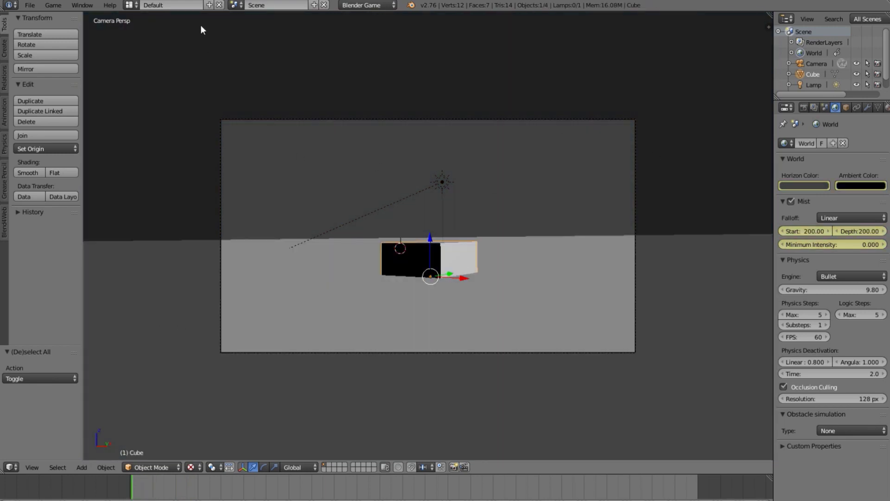
Switch to the Animation layout and examine the world keyframes in the dope sheet and graph editor
{"action": "left_click", "coordinate": [136, 5]}
{"action": "left_click", "coordinate": [159, 31]}
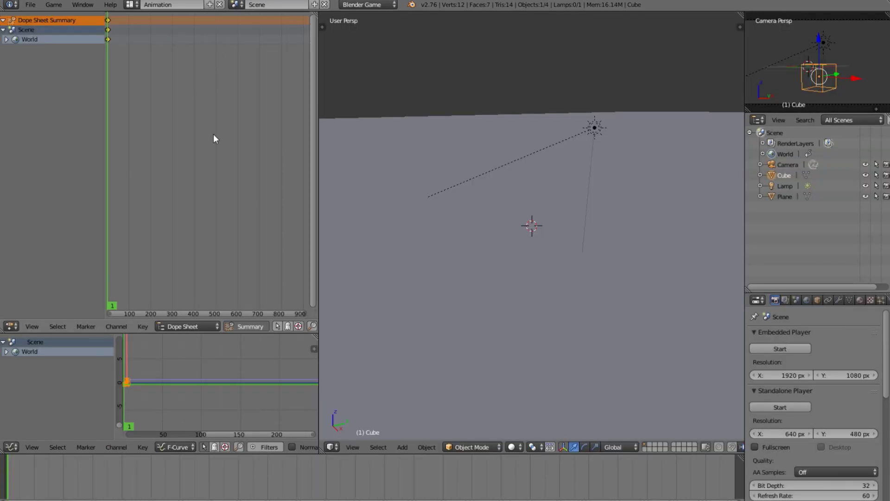
{"action": "scroll", "coordinate": [185, 380], "scroll_direction": "down", "scroll_amount": 3}
{"action": "middle_click_drag", "start_coordinate": [139, 376], "coordinate": [254, 377]}
{"action": "scroll", "coordinate": [283, 391], "scroll_direction": "up", "scroll_amount": 5}
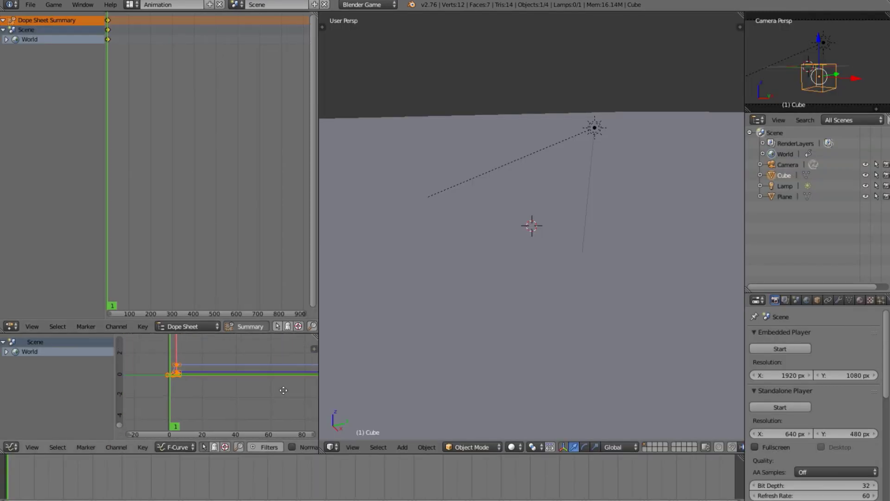
{"action": "scroll", "coordinate": [241, 389], "scroll_direction": "up", "scroll_amount": 2}
{"action": "scroll", "coordinate": [173, 224], "scroll_direction": "up", "scroll_amount": 2}
{"action": "middle_click_drag", "start_coordinate": [158, 185], "coordinate": [200, 140]}
{"action": "scroll", "coordinate": [260, 139], "scroll_direction": "up", "scroll_amount": 10}
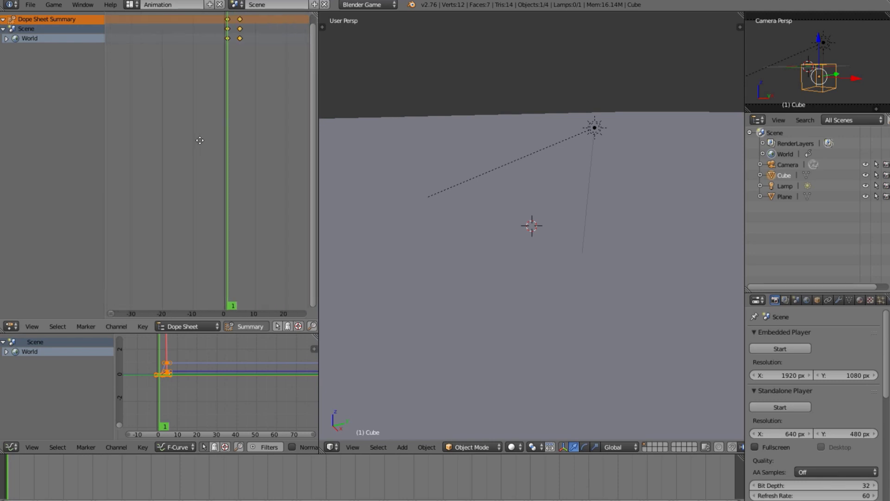
{"action": "scroll", "coordinate": [195, 142], "scroll_direction": "down", "scroll_amount": 4, "text": "ctrl"}
{"action": "scroll", "coordinate": [188, 145], "scroll_direction": "up", "scroll_amount": 4}
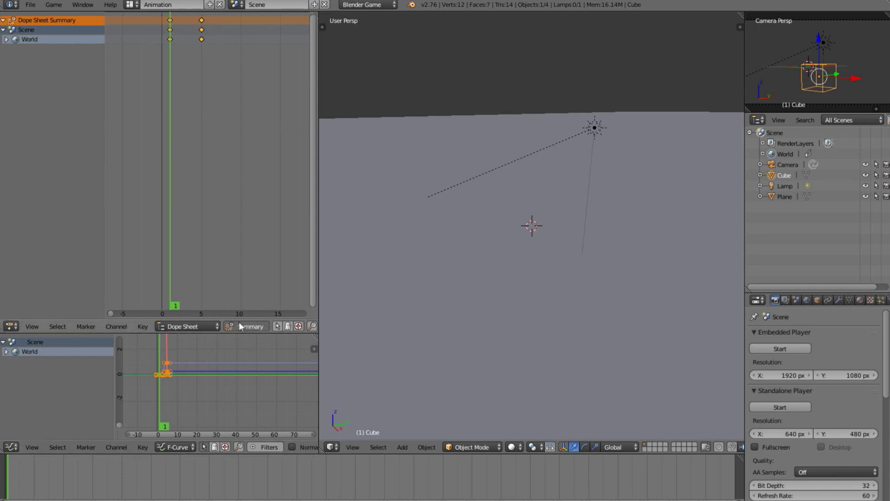
Change the dope sheet to Action Editor mode and check the list of available actions
{"action": "left_click", "coordinate": [182, 326]}
{"action": "left_click", "coordinate": [200, 300]}
{"action": "left_click", "coordinate": [173, 327]}
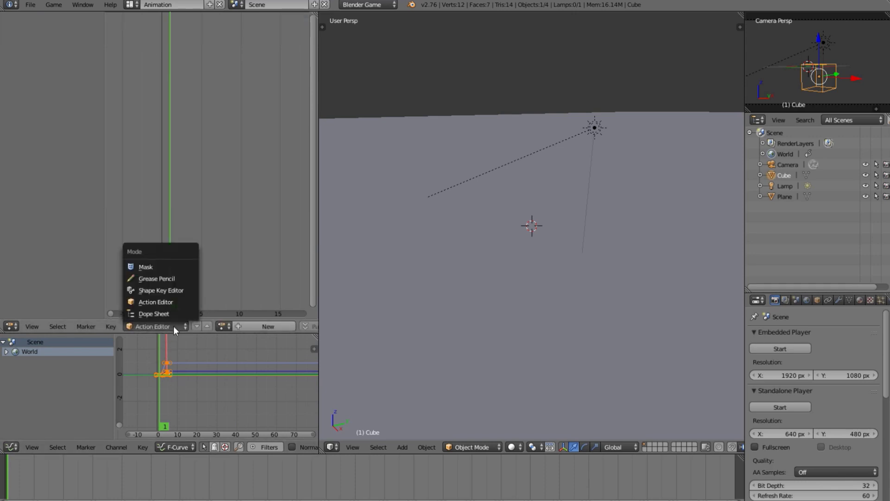
{"action": "left_click", "coordinate": [184, 302]}
{"action": "left_click", "coordinate": [223, 327]}
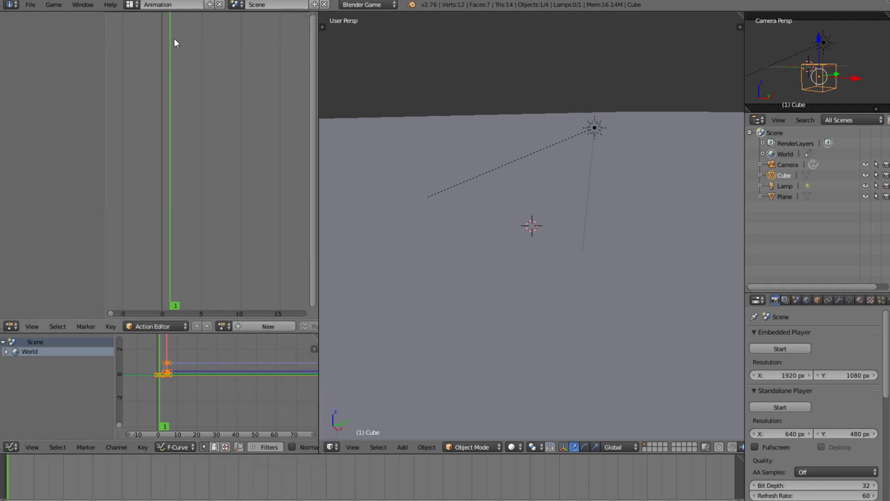
Switch to the Game Logic layout and show its viewport through the camera, with the same shading as in the Default layout
{"action": "left_click", "coordinate": [135, 5]}
{"action": "left_click", "coordinate": [185, 60]}
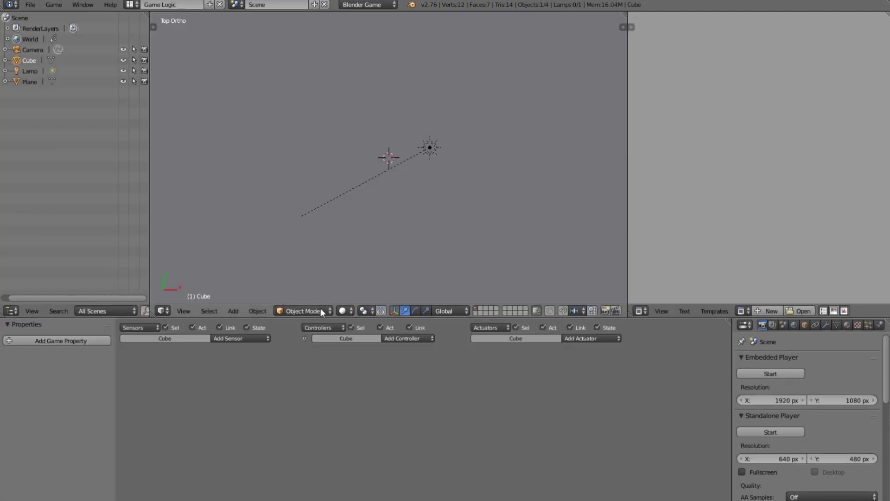
{"action": "left_click", "coordinate": [344, 311]}
{"action": "left_click", "coordinate": [372, 261]}
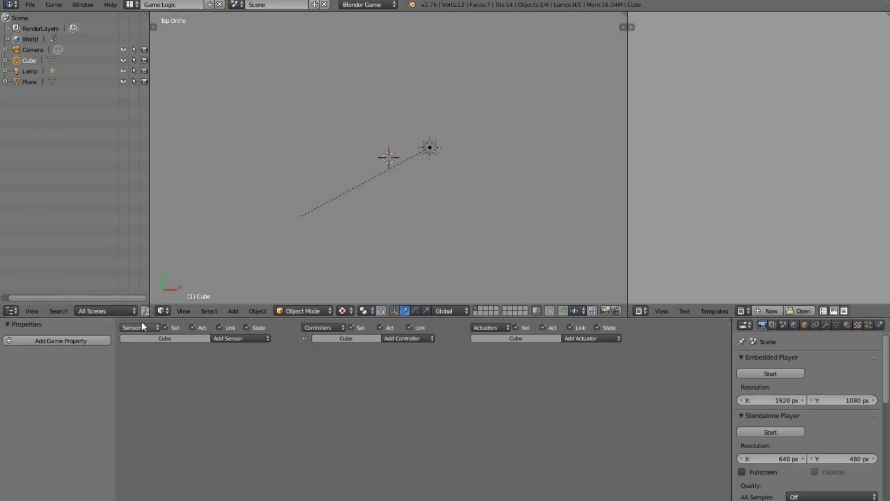
{"action": "left_click", "coordinate": [184, 311]}
{"action": "left_click", "coordinate": [217, 270]}
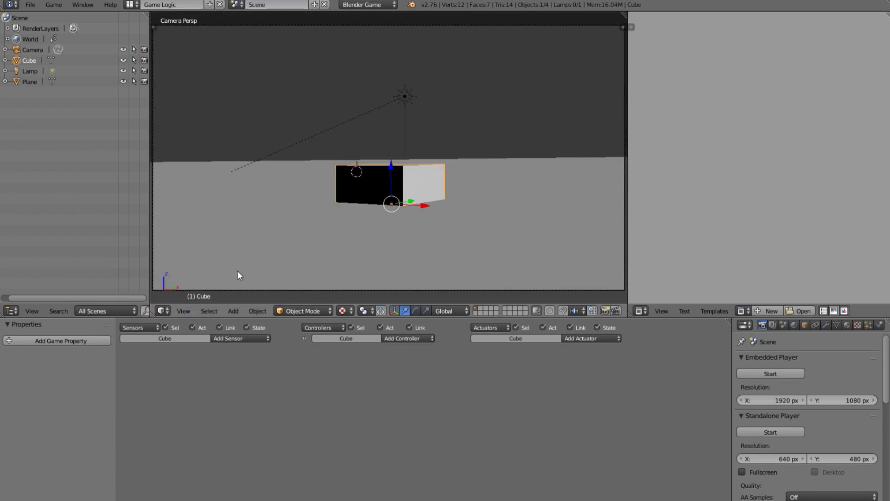
{"action": "left_click", "coordinate": [255, 338]}
{"action": "left_click", "coordinate": [263, 407]}
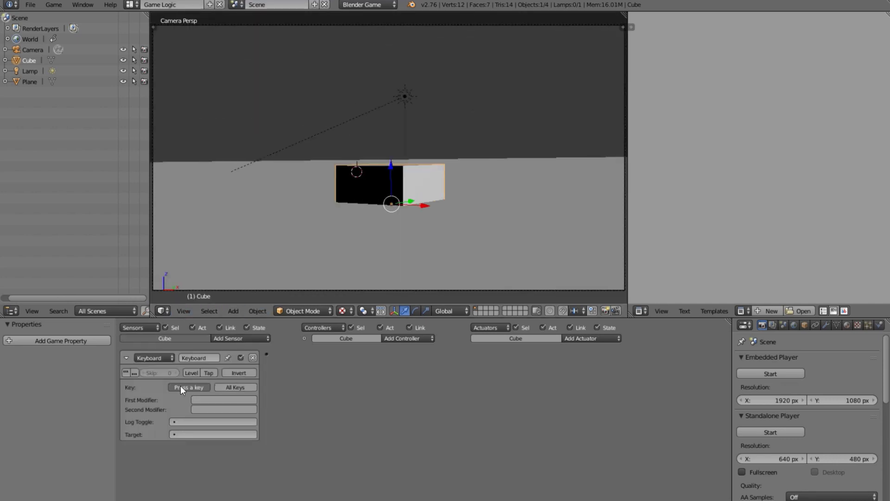
{"action": "key", "text": "space"}
{"action": "left_click", "coordinate": [591, 338]}
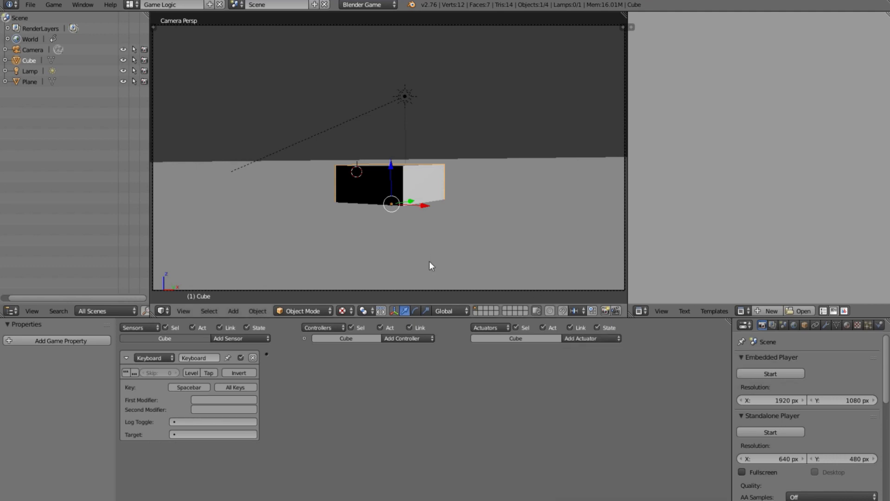
{"action": "left_click", "coordinate": [253, 358]}
Select the camera and add a Keyboard sensor to it that reacts to the Spacebar
{"action": "right_click", "coordinate": [279, 292]}
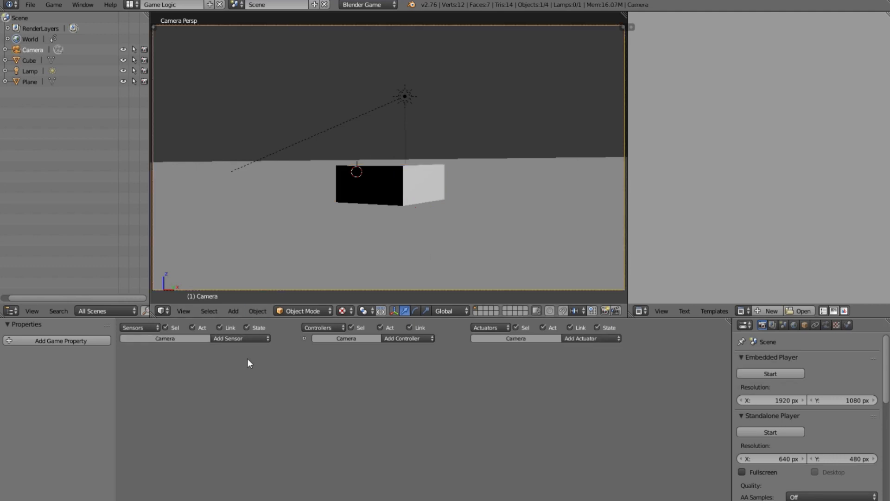
{"action": "left_click", "coordinate": [241, 338]}
{"action": "left_click", "coordinate": [255, 396]}
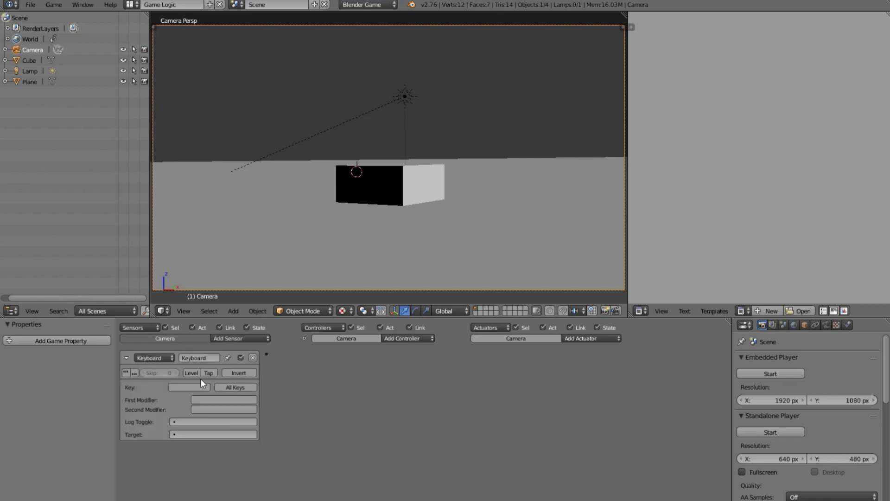
{"action": "left_click", "coordinate": [200, 386]}
{"action": "key", "text": "space"}
Add an Action actuator to the camera, connect it to the Keyboard sensor, and have it play WorldAction with end frame 5
{"action": "left_click", "coordinate": [609, 338]}
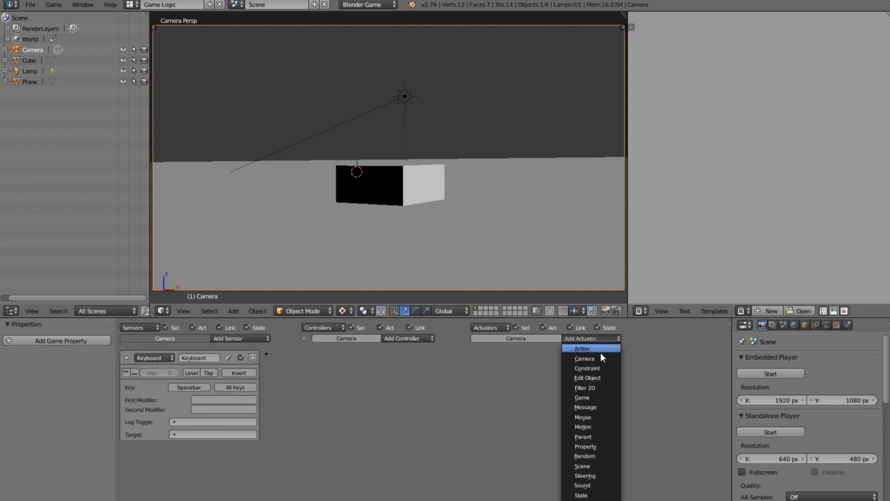
{"action": "left_click", "coordinate": [600, 351]}
{"action": "left_click_drag", "start_coordinate": [268, 355], "coordinate": [473, 354]}
{"action": "left_click", "coordinate": [516, 384]}
{"action": "left_click", "coordinate": [543, 399]}
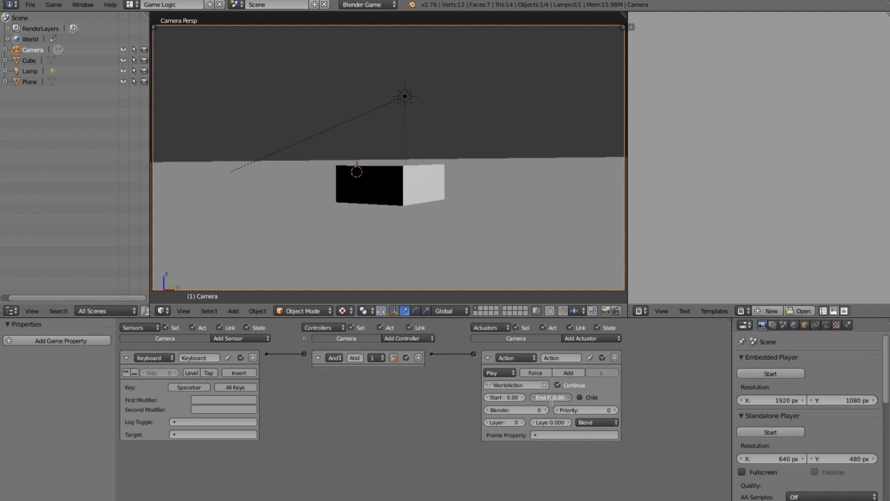
{"action": "left_click", "coordinate": [551, 400]}
{"action": "type", "text": "1080 p"}
Trigger the world action in the running game to test the fog, and end the game
{"action": "key", "text": "space"}
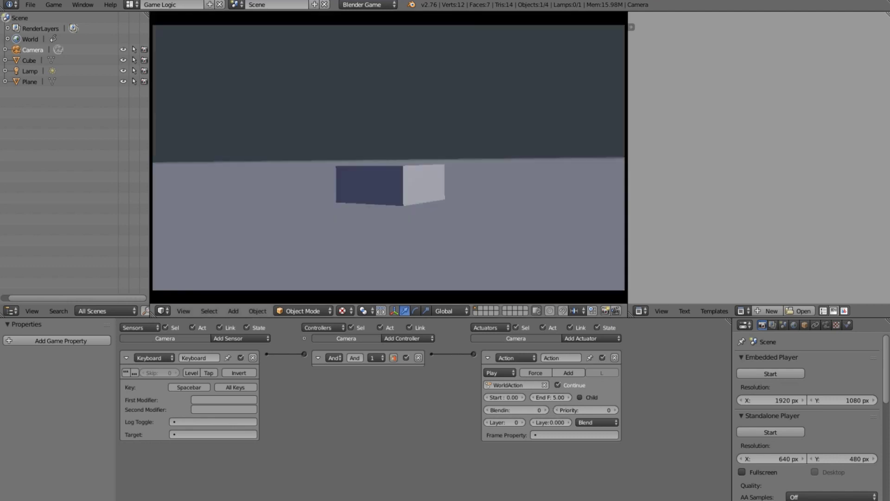
{"action": "key", "text": "space"}
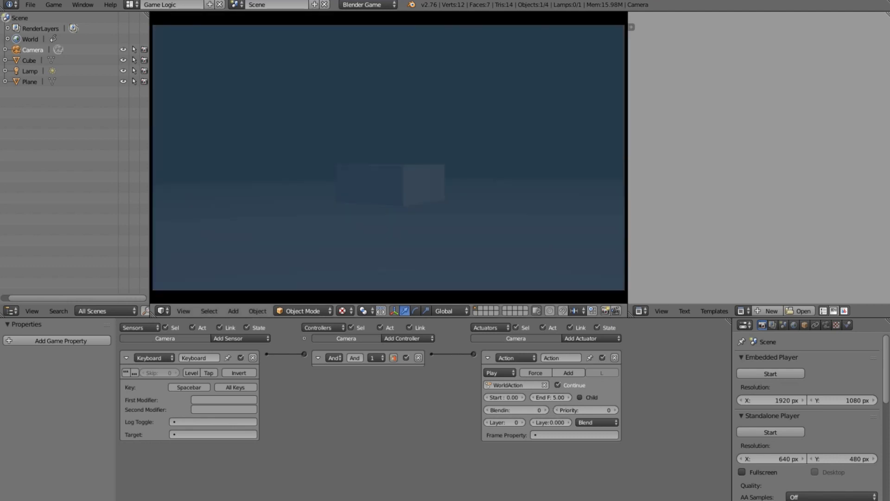
{"action": "key", "text": "Escape"}
{"action": "middle_click_drag", "start_coordinate": [422, 251], "coordinate": [444, 148]}
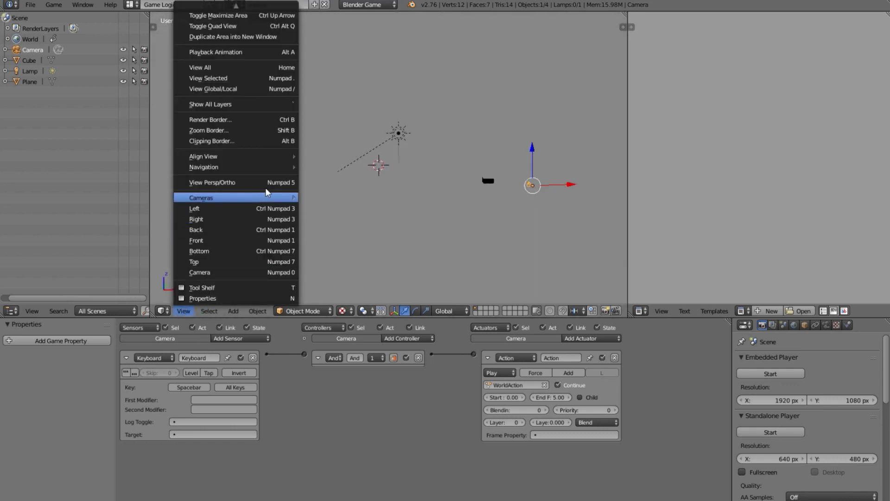
{"action": "left_click", "coordinate": [222, 182]}
{"action": "key", "text": "shift+f"}
{"action": "key", "text": "w"}
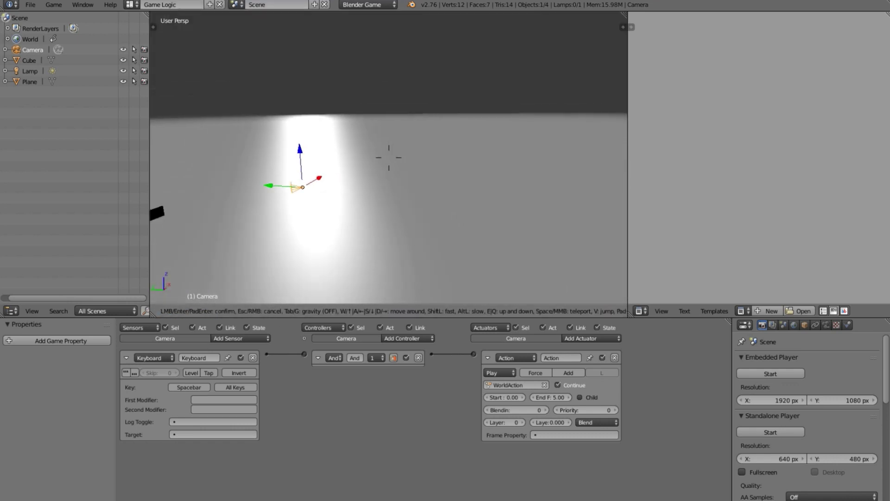
{"action": "left_click", "coordinate": [395, 181]}
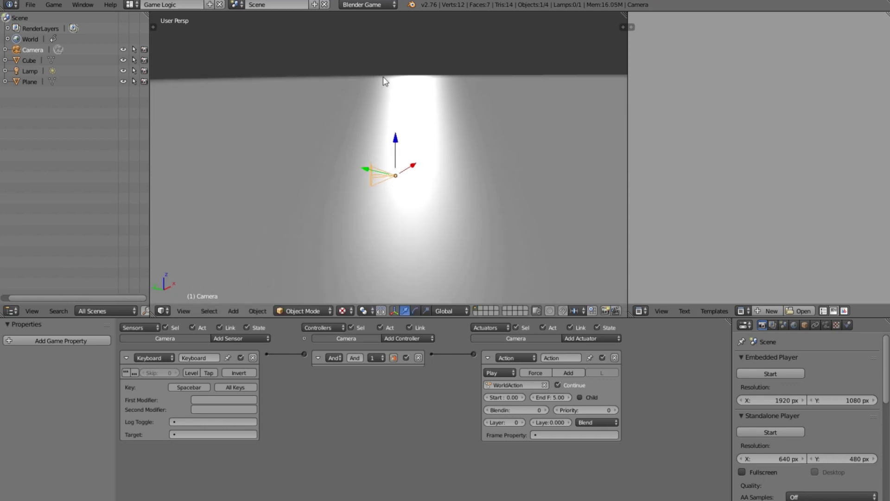
{"action": "middle_click_drag", "start_coordinate": [429, 115], "coordinate": [415, 114]}
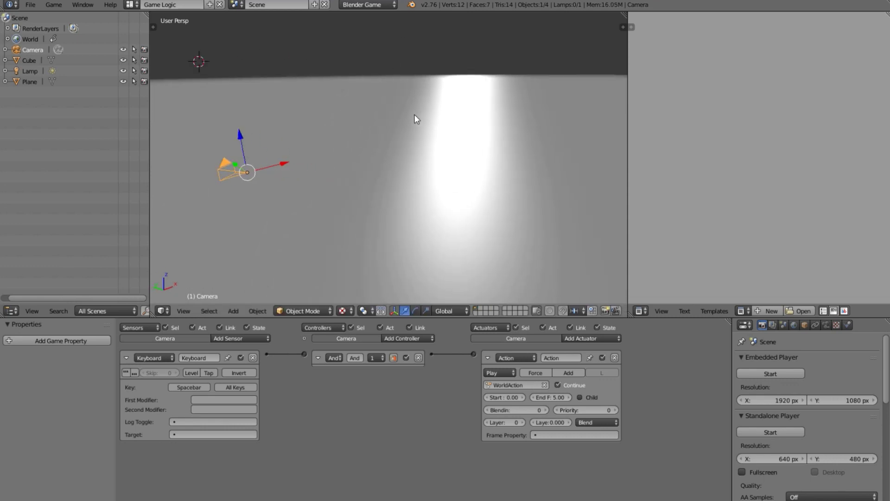
{"action": "middle_click_drag", "start_coordinate": [258, 125], "coordinate": [258, 129]}
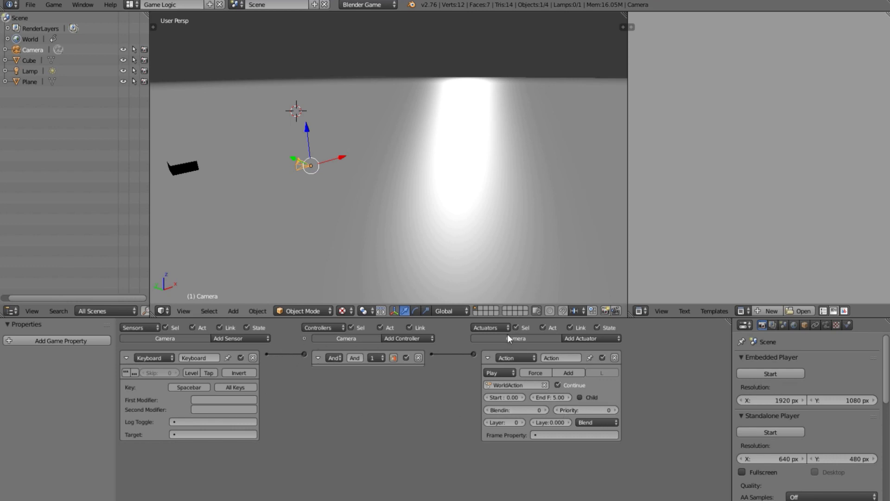
Change the Action actuator's play mode to Flipper and return to the camera view
{"action": "left_click", "coordinate": [500, 373]}
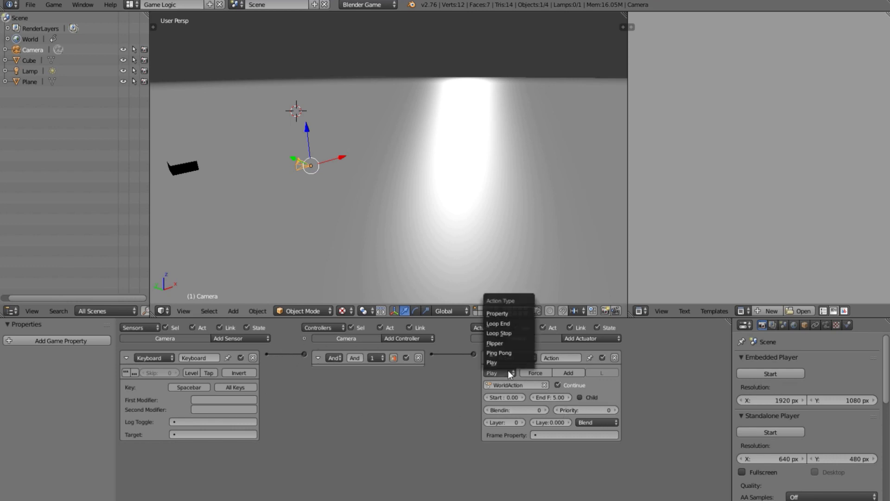
{"action": "left_click", "coordinate": [517, 344]}
{"action": "left_click", "coordinate": [181, 312]}
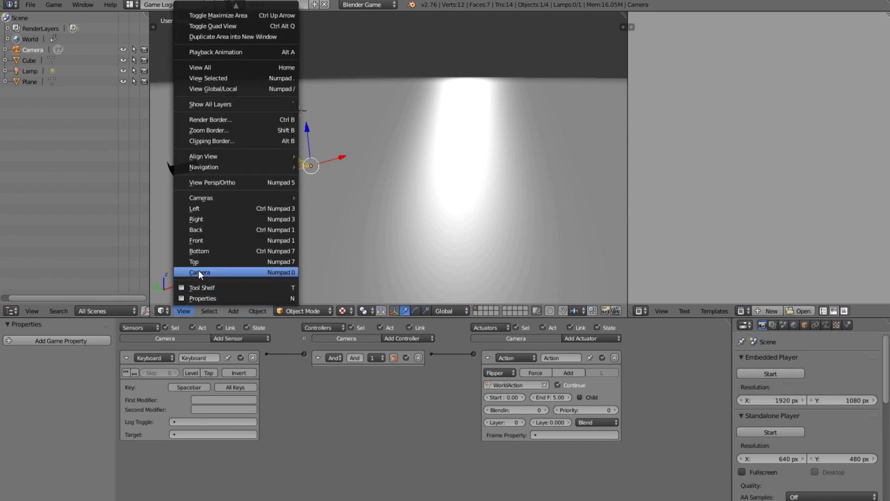
{"action": "left_click", "coordinate": [198, 271]}
Run the game and trigger the world action repeatedly to test switching between the clear and foggy environment
{"action": "key", "text": "p"}
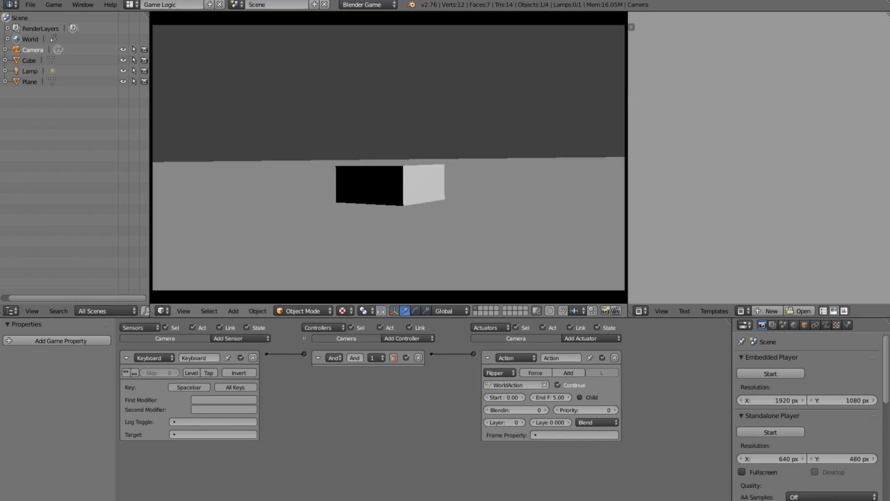
{"action": "key", "text": "space"}
{"action": "key", "text": "space"}
{"action": "key", "text": "space"}
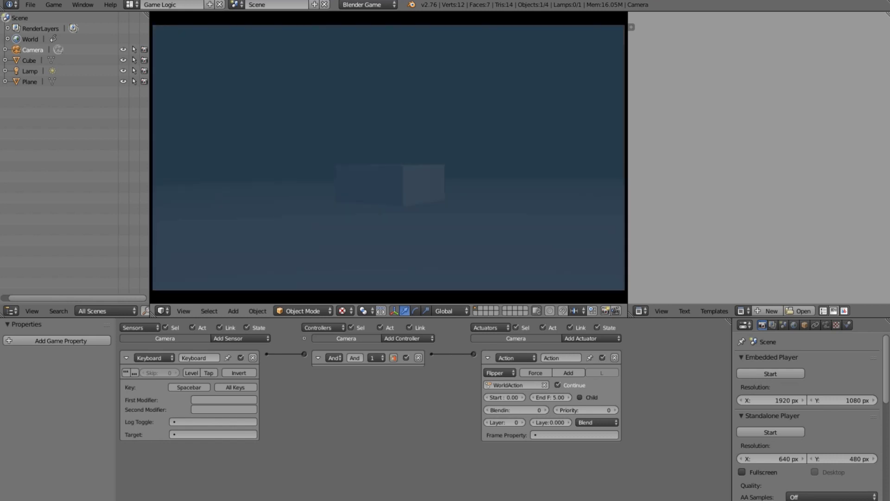
{"action": "key", "text": "space"}
{"action": "key", "text": "space"}
{"action": "key", "text": "space"}
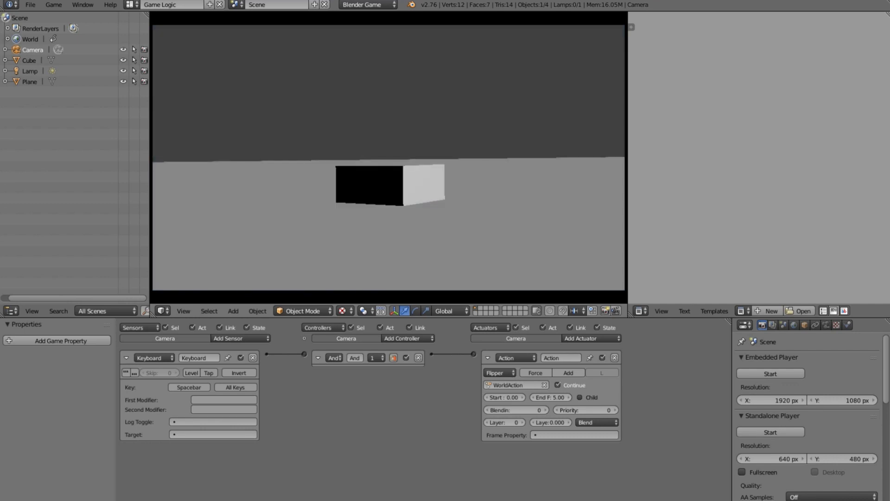
End the running game and leave the camera view to see the camera and cube from outside
{"action": "key", "text": "Escape"}
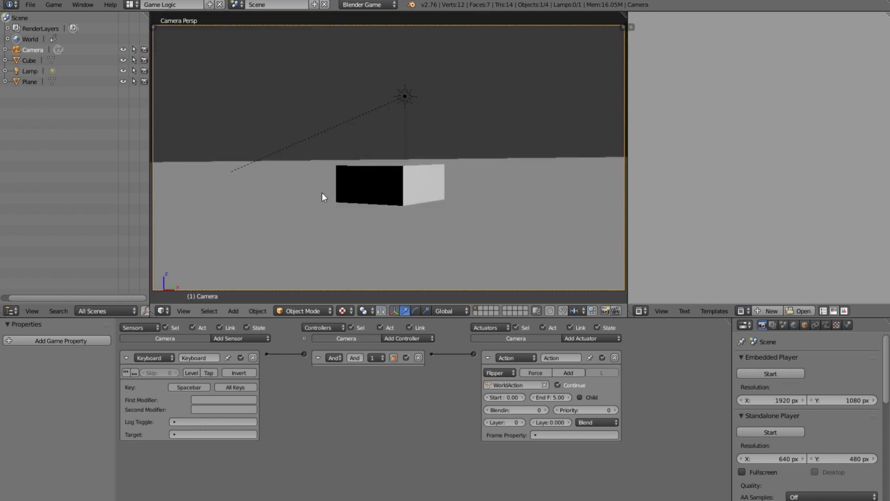
{"action": "middle_click_drag", "start_coordinate": [437, 177], "coordinate": [495, 199]}
{"action": "scroll", "coordinate": [494, 199], "scroll_direction": "down", "scroll_amount": 6}
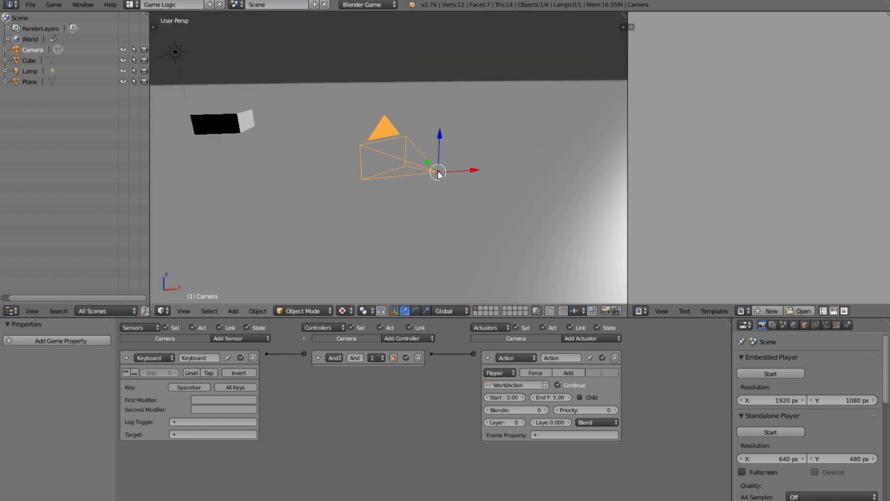
{"action": "middle_click_drag", "start_coordinate": [435, 172], "coordinate": [441, 147]}
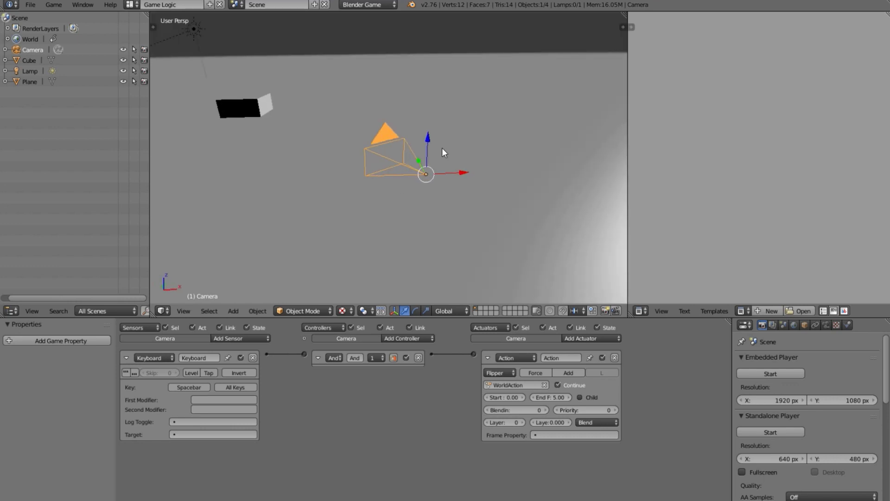
{"action": "key", "text": "shift+a"}
{"action": "mouse_move", "coordinate": [441, 147]}
{"action": "left_click", "coordinate": [492, 163]}
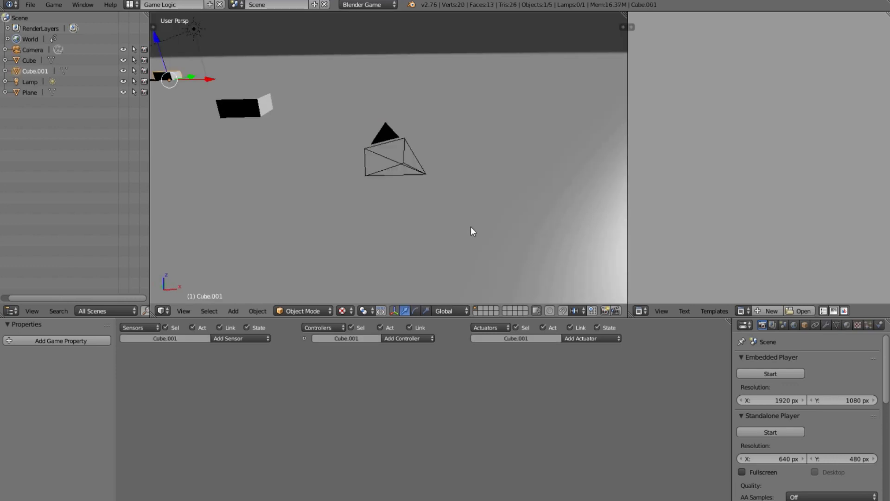
{"action": "key", "text": "g"}
{"action": "left_click", "coordinate": [457, 203]}
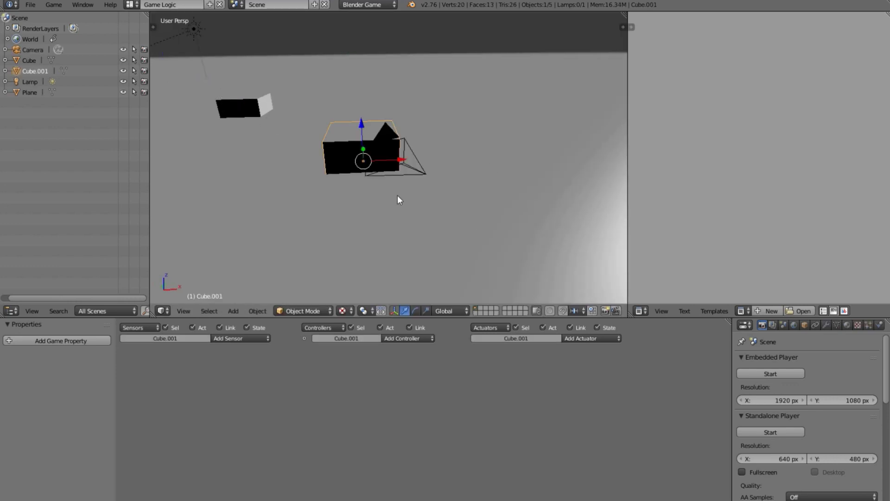
{"action": "middle_click_drag", "start_coordinate": [397, 196], "coordinate": [423, 195]}
{"action": "key", "text": "g"}
{"action": "key", "text": "z"}
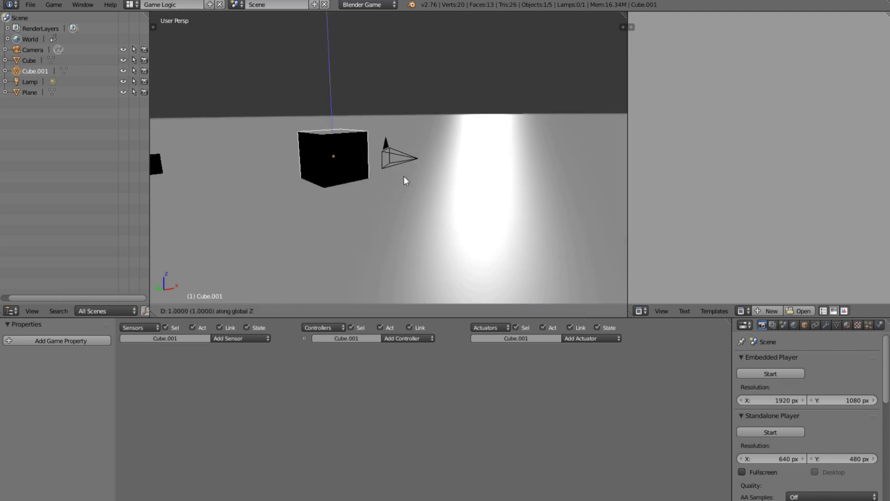
{"action": "left_click", "coordinate": [403, 179]}
{"action": "middle_click_drag", "start_coordinate": [338, 122], "coordinate": [335, 163]}
{"action": "middle_click_drag", "start_coordinate": [315, 106], "coordinate": [343, 171]}
{"action": "key", "text": "x"}
{"action": "left_click", "coordinate": [343, 171]}
Duplicate the ground plane and raise the copy along the Z axis above the cube and camera
{"action": "right_click", "coordinate": [378, 167]}
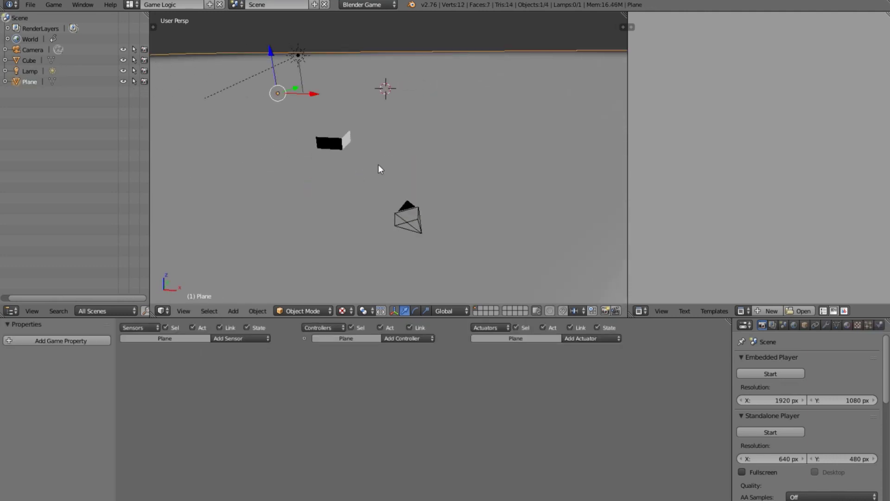
{"action": "key", "text": "shift+d"}
{"action": "key", "text": "z"}
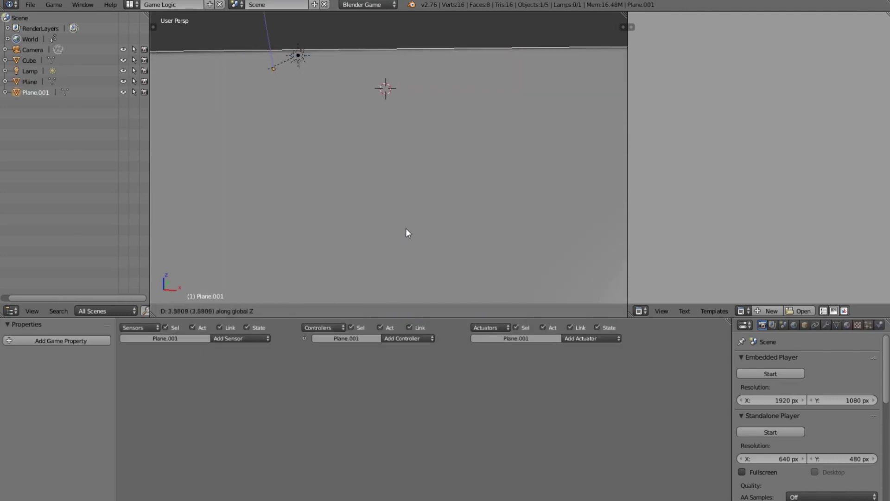
{"action": "left_click", "coordinate": [410, 221]}
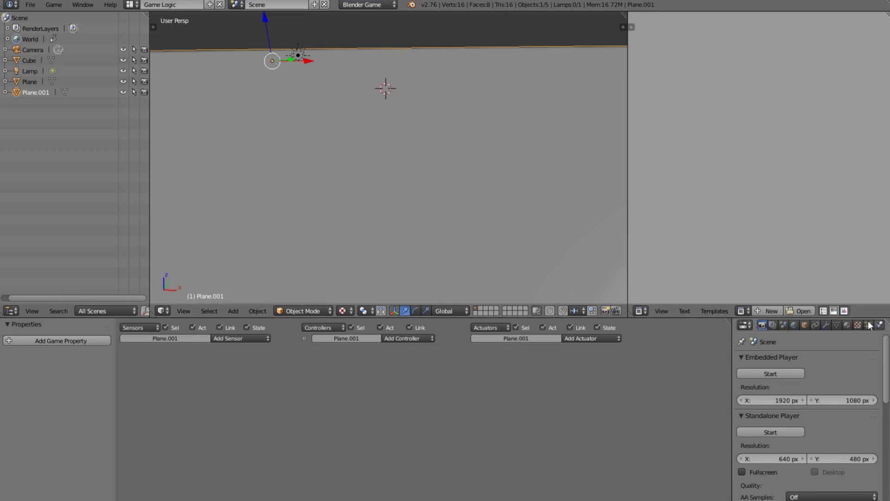
Create a new material for the raised plane and lower its Z Transparency alpha to make it see-through
{"action": "left_click", "coordinate": [847, 325]}
{"action": "left_click", "coordinate": [795, 395]}
{"action": "scroll", "coordinate": [789, 479], "scroll_direction": "down", "scroll_amount": 3}
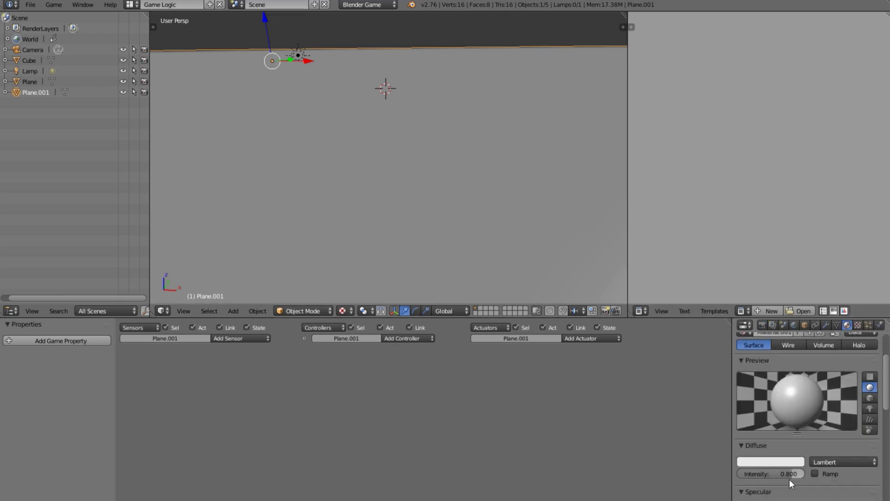
{"action": "scroll", "coordinate": [787, 388], "scroll_direction": "up", "scroll_amount": 3}
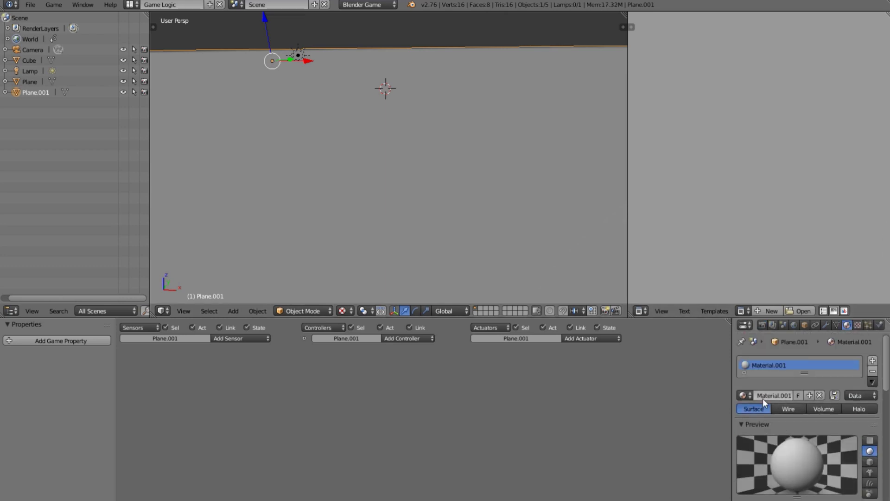
{"action": "scroll", "coordinate": [761, 417], "scroll_direction": "down", "scroll_amount": 2}
{"action": "left_click", "coordinate": [765, 483]}
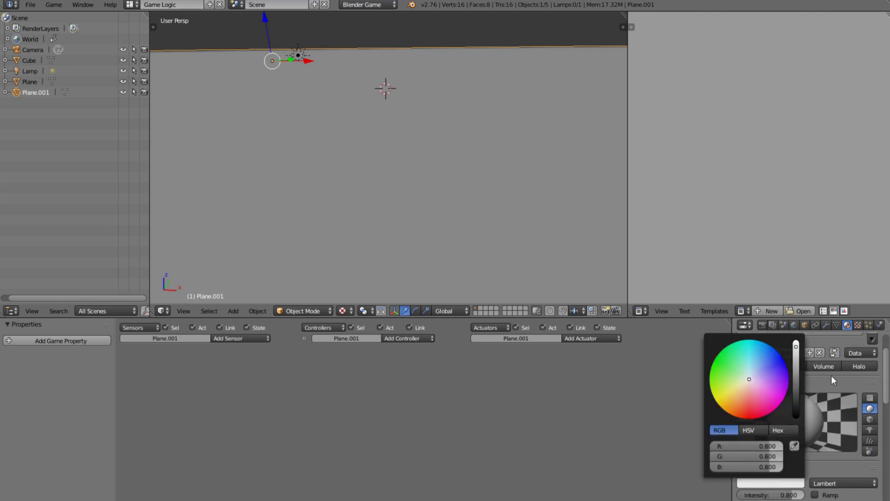
{"action": "scroll", "coordinate": [831, 454], "scroll_direction": "down", "scroll_amount": 15}
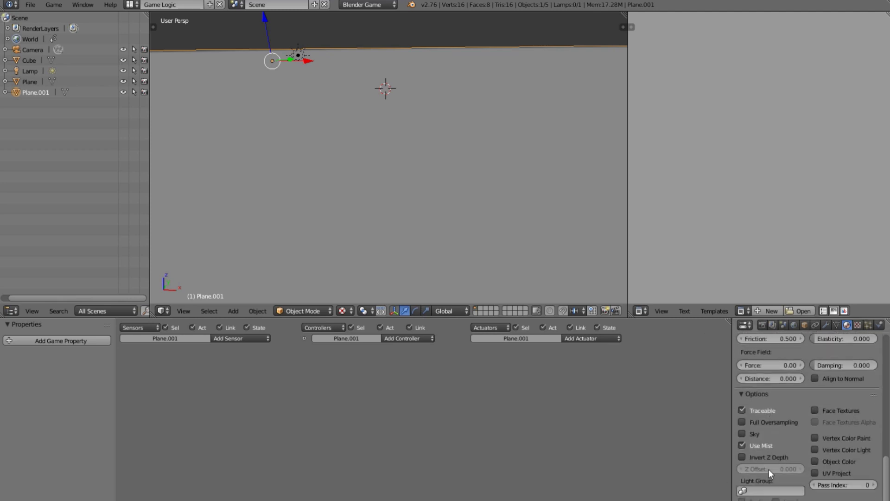
{"action": "scroll", "coordinate": [768, 468], "scroll_direction": "down", "scroll_amount": 4}
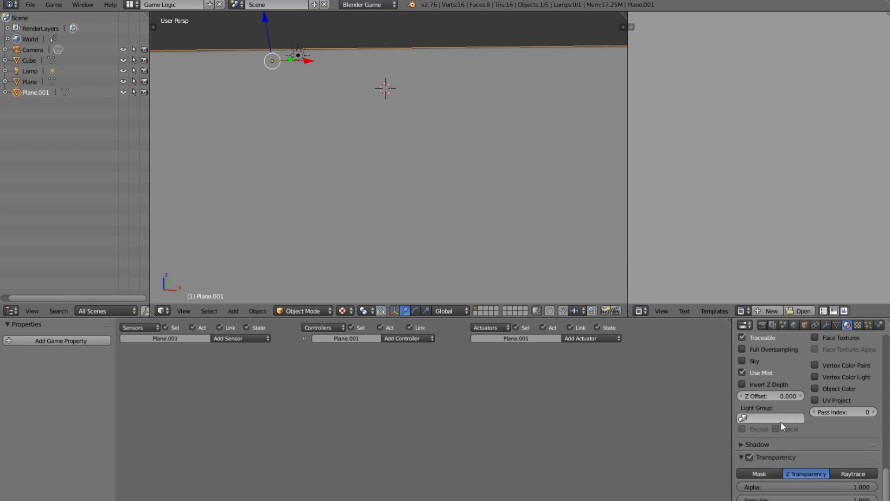
{"action": "scroll", "coordinate": [746, 381], "scroll_direction": "up", "scroll_amount": 2}
{"action": "left_click", "coordinate": [751, 363]}
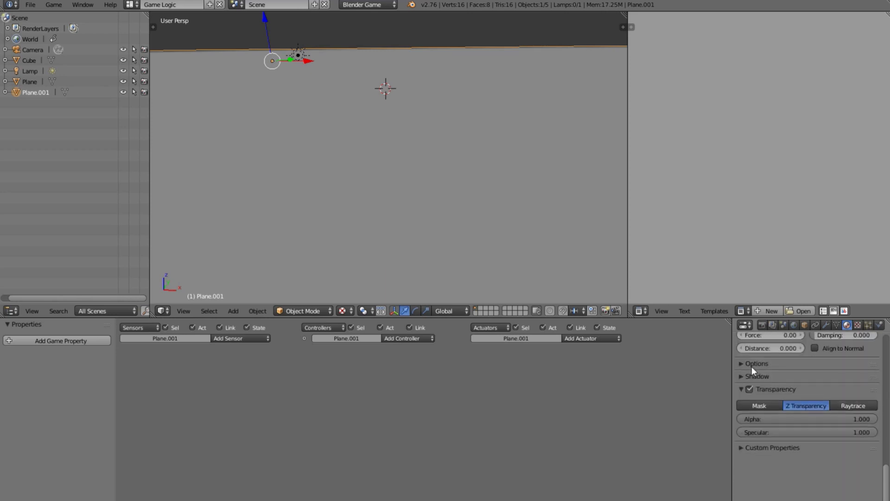
{"action": "left_click_drag", "start_coordinate": [824, 421], "coordinate": [802, 421]}
Set the raised plane's diffuse color to blue (R 0.023, G 0.205, B 0.800) and switch to the camera view
{"action": "scroll", "coordinate": [822, 402], "scroll_direction": "up", "scroll_amount": 10}
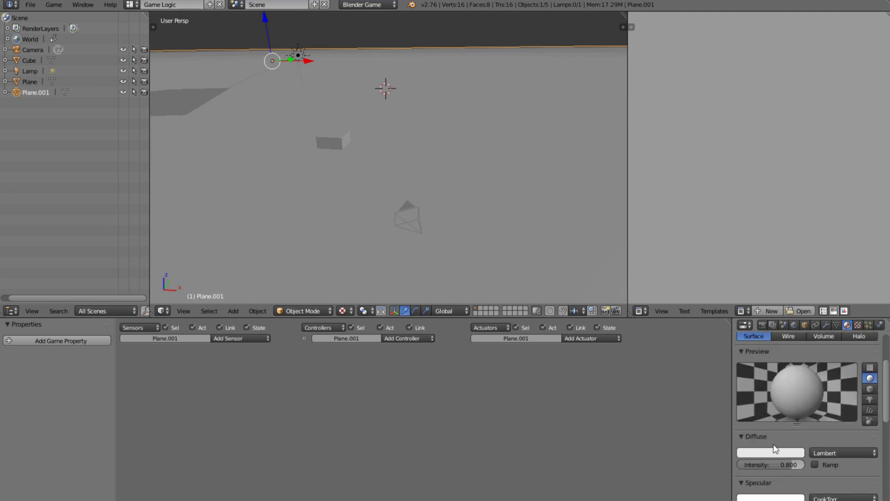
{"action": "left_click", "coordinate": [769, 452]}
{"action": "left_click_drag", "start_coordinate": [763, 331], "coordinate": [767, 321]}
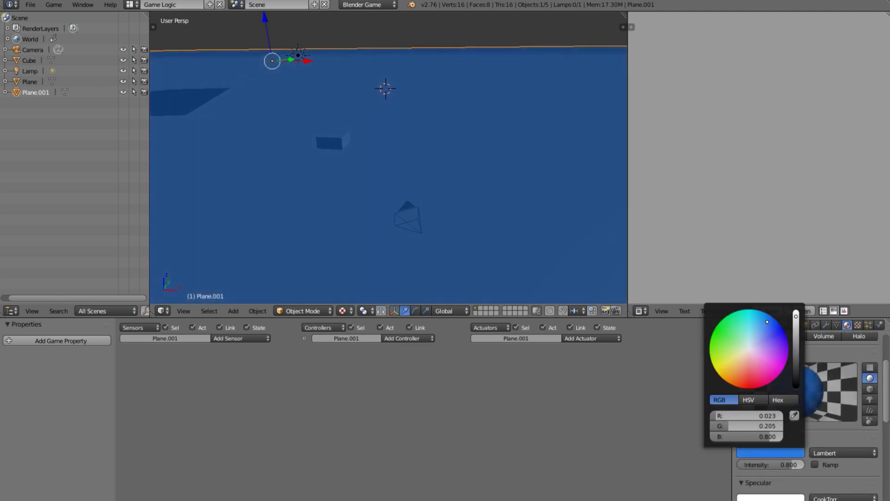
{"action": "left_click", "coordinate": [193, 308]}
{"action": "left_click", "coordinate": [206, 273]}
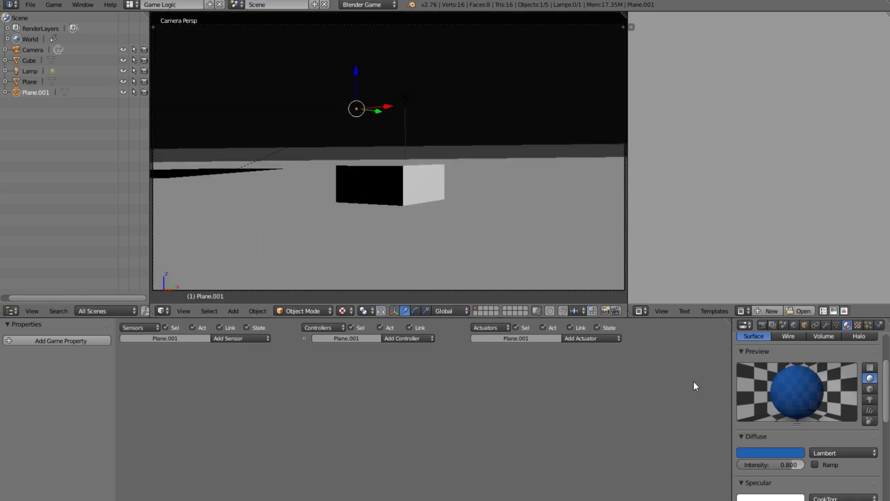
Make the blue plane's material shadeless and check its look in the running game
{"action": "scroll", "coordinate": [784, 449], "scroll_direction": "down", "scroll_amount": 3}
{"action": "scroll", "coordinate": [783, 453], "scroll_direction": "down", "scroll_amount": 5}
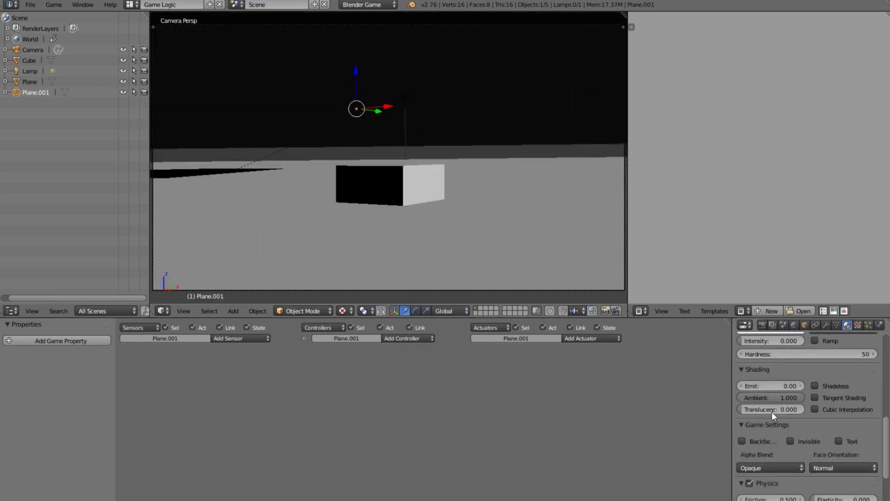
{"action": "left_click", "coordinate": [814, 386]}
{"action": "key", "text": "p"}
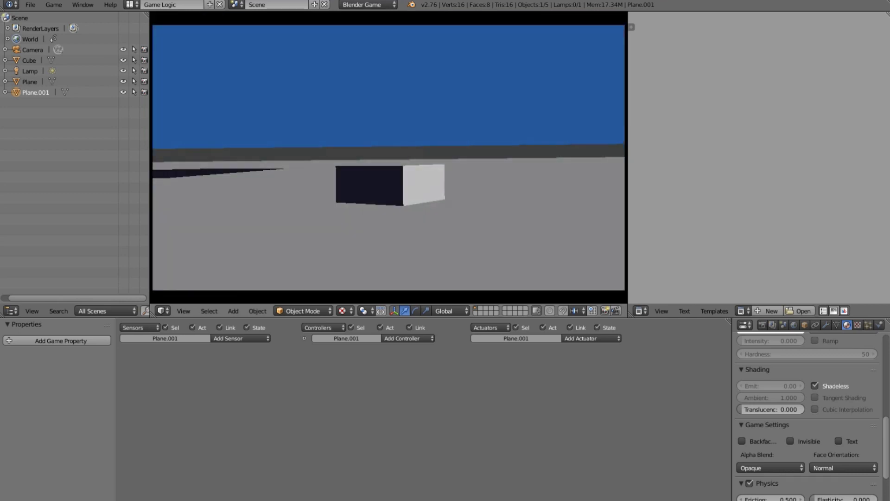
{"action": "key", "text": "Escape"}
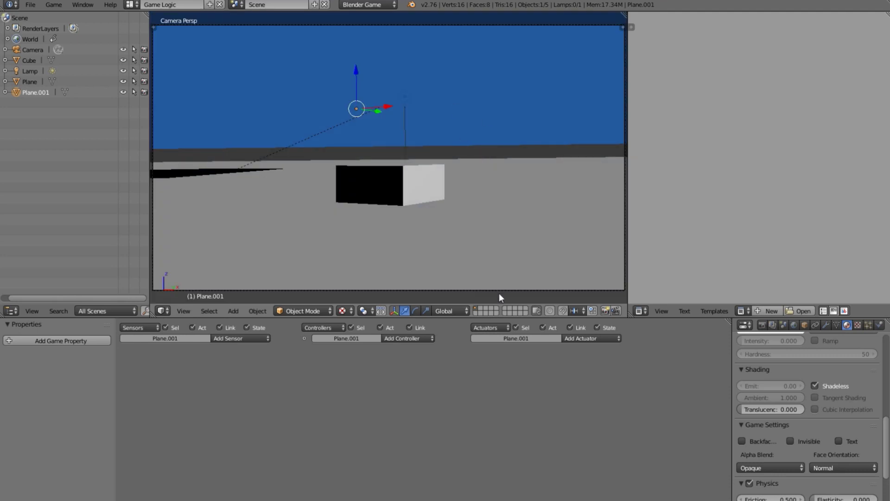
Select the camera and move it up about 6 units along the global Z axis, above the blue plane
{"action": "right_click", "coordinate": [499, 291]}
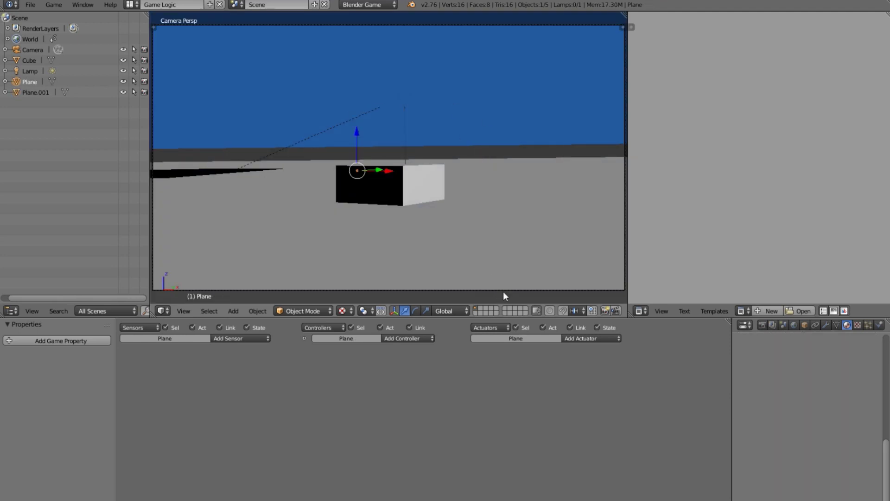
{"action": "right_click", "coordinate": [503, 292]}
{"action": "key", "text": "g"}
{"action": "key", "text": "z"}
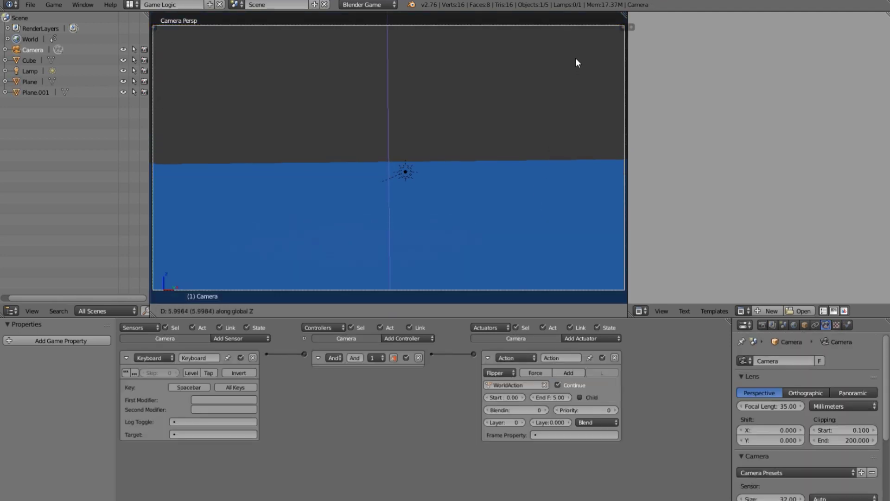
{"action": "left_click", "coordinate": [576, 60]}
Enable Ghost in the blue plane's physics settings
{"action": "right_click", "coordinate": [541, 175]}
{"action": "left_click", "coordinate": [879, 332]}
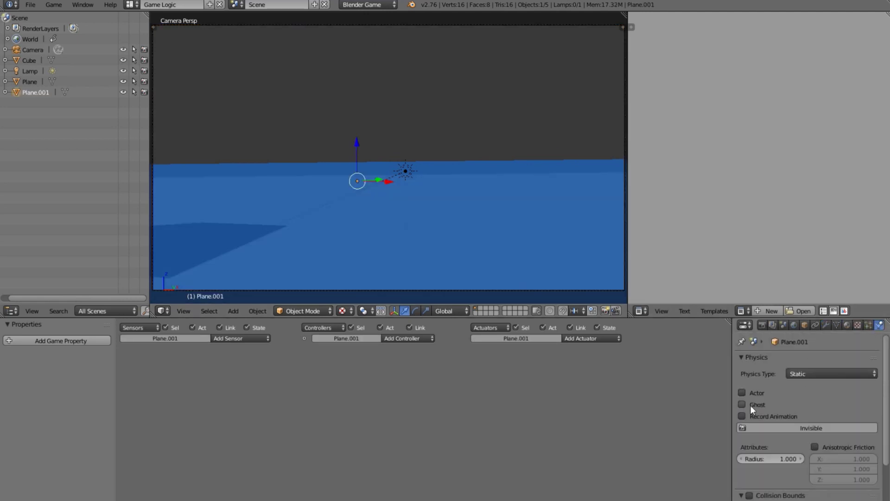
Set the camera's physics type to Dynamic and enable its Box collision bounds
{"action": "right_click", "coordinate": [583, 294]}
{"action": "right_click", "coordinate": [583, 294]}
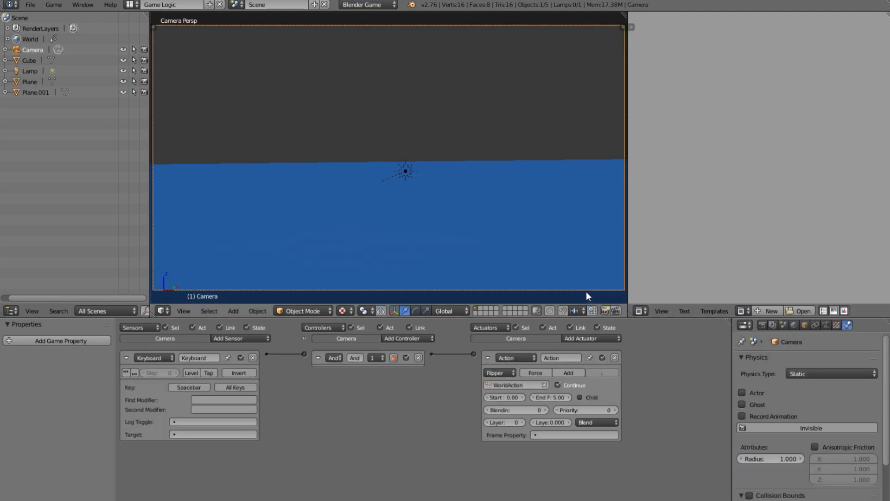
{"action": "left_click", "coordinate": [824, 358]}
{"action": "left_click", "coordinate": [743, 358]}
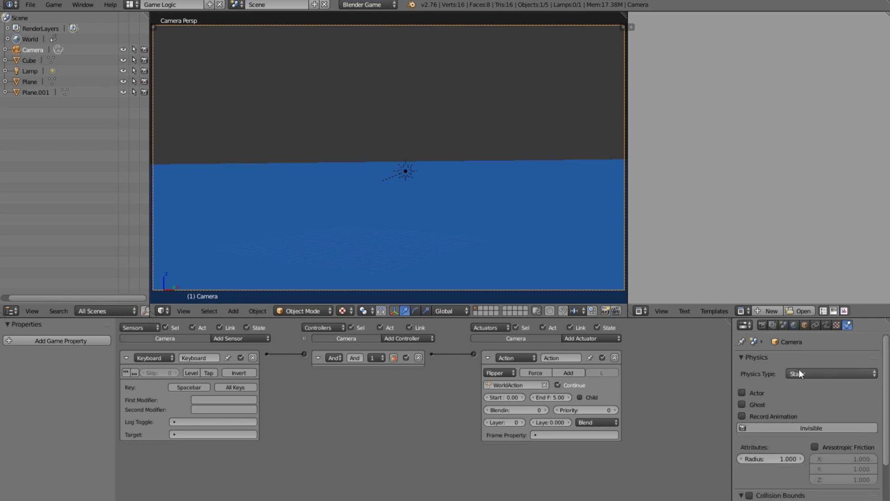
{"action": "left_click", "coordinate": [799, 369]}
{"action": "left_click", "coordinate": [820, 334]}
{"action": "scroll", "coordinate": [844, 413], "scroll_direction": "down", "scroll_amount": 3}
{"action": "scroll", "coordinate": [788, 427], "scroll_direction": "down", "scroll_amount": 4}
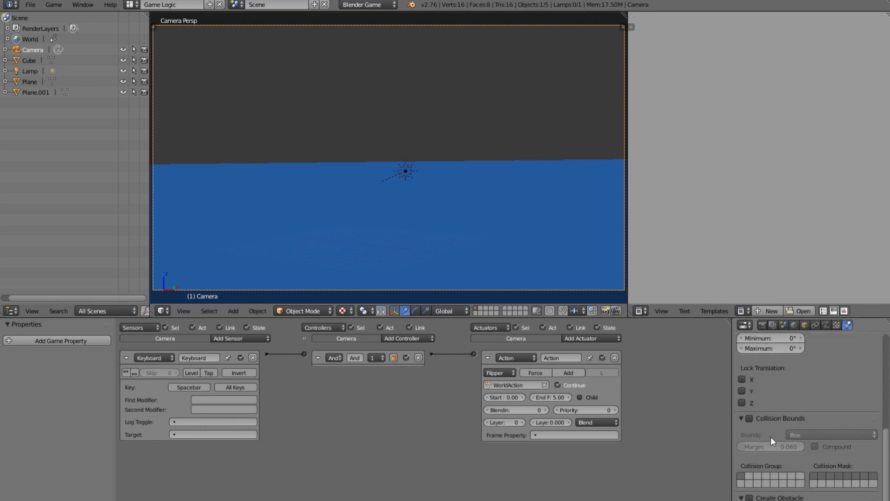
{"action": "left_click", "coordinate": [752, 419]}
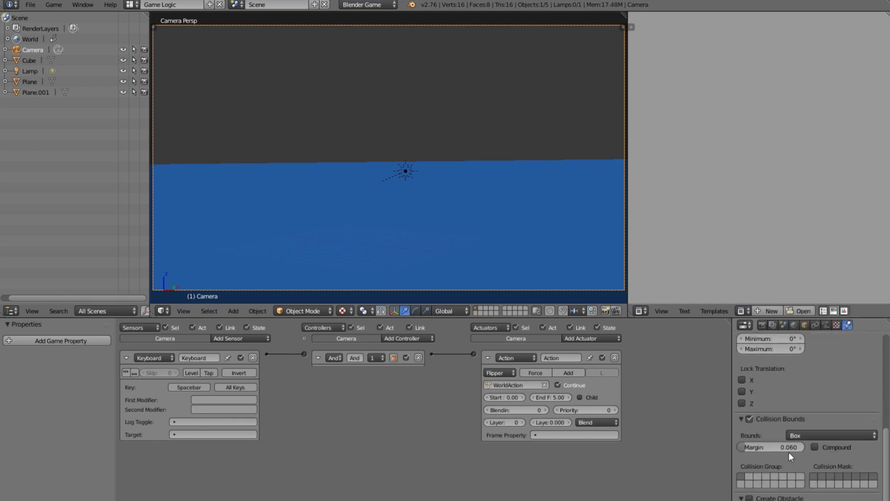
{"action": "scroll", "coordinate": [786, 444], "scroll_direction": "up", "scroll_amount": 8}
{"action": "scroll", "coordinate": [789, 430], "scroll_direction": "up", "scroll_amount": 1}
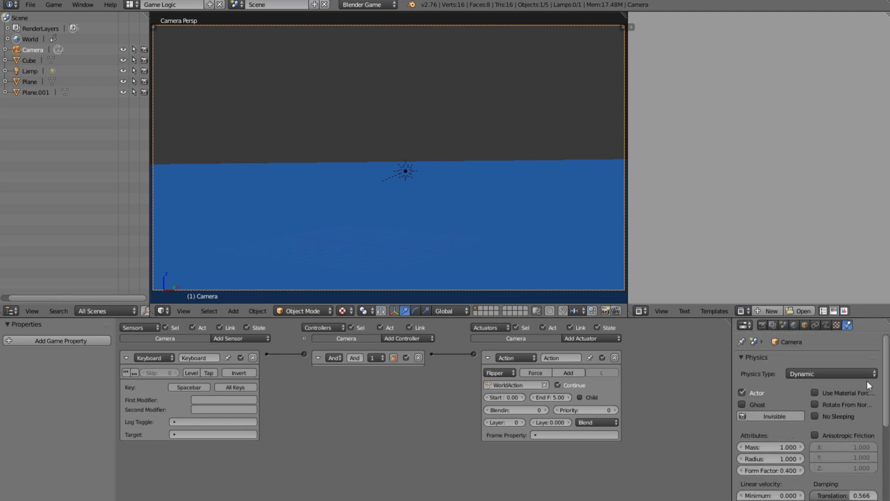
Run the game to test the camera dropping through the blue plane, and end it
{"action": "key", "text": "p"}
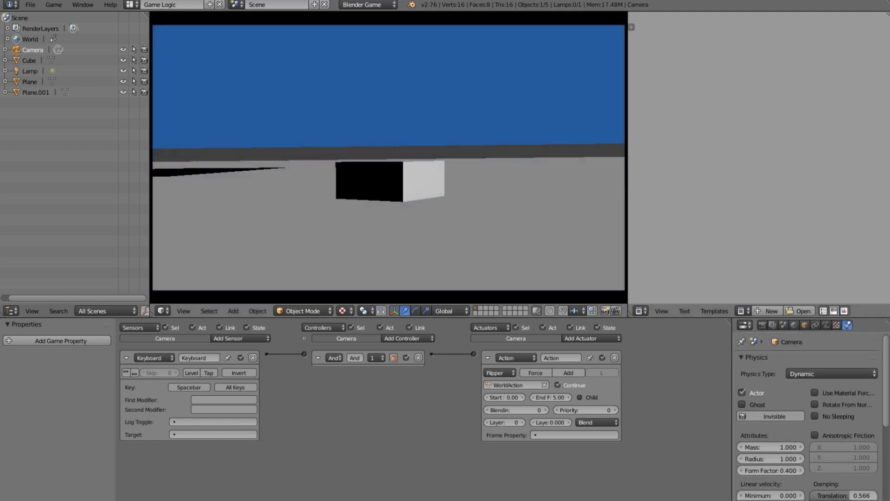
{"action": "key", "text": "Escape"}
Add a Boolean game property named Under to the blue plane
{"action": "right_click", "coordinate": [385, 194]}
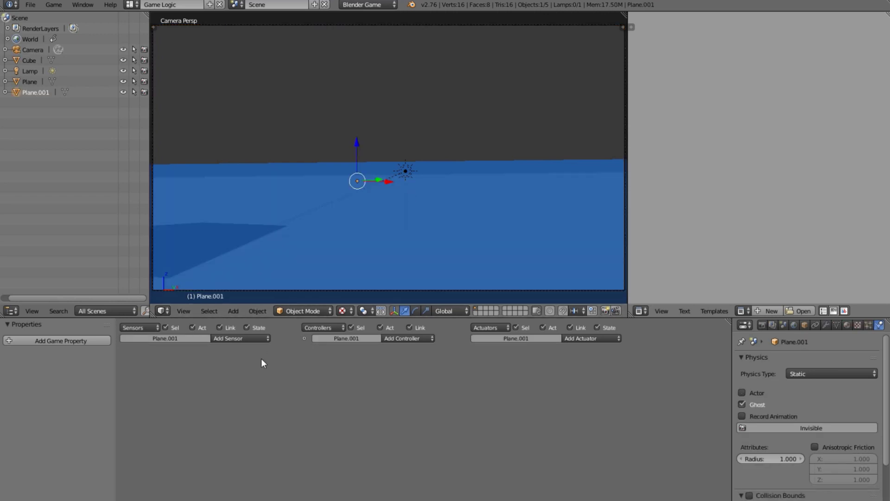
{"action": "left_click", "coordinate": [72, 341]}
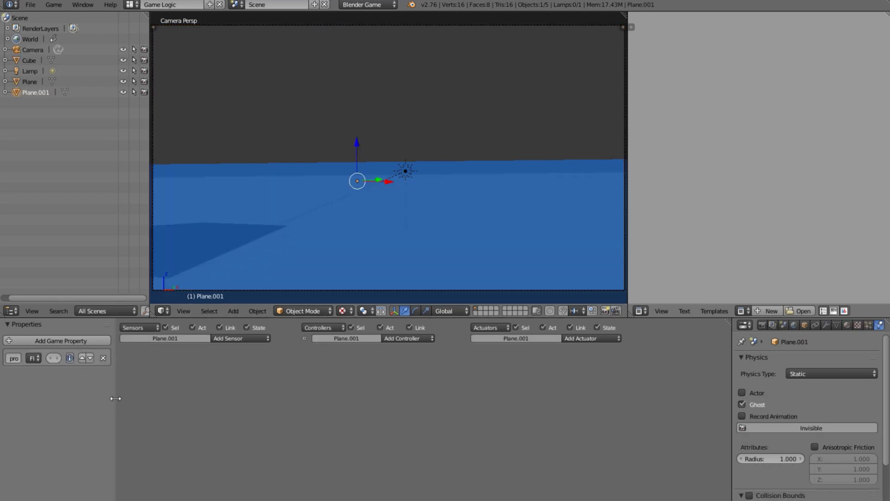
{"action": "left_click_drag", "start_coordinate": [115, 398], "coordinate": [296, 399]}
{"action": "left_click", "coordinate": [119, 358]}
{"action": "left_click", "coordinate": [107, 360]}
{"action": "left_click", "coordinate": [65, 358]}
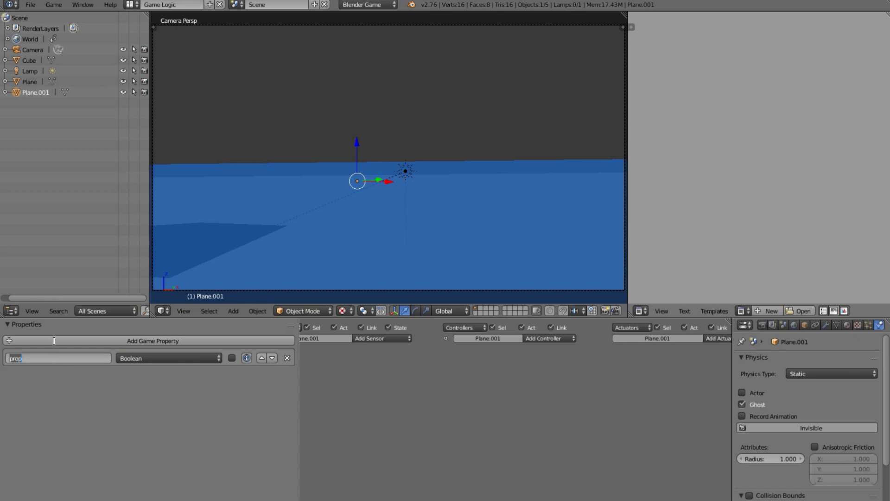
{"action": "type", "text": "Under"}
{"action": "key", "text": "Return"}
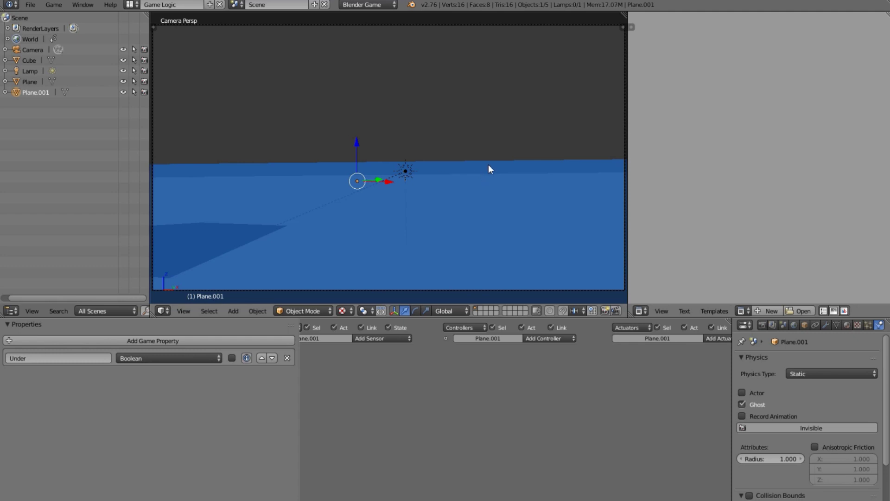
{"action": "scroll", "coordinate": [473, 211], "scroll_direction": "down", "scroll_amount": 5}
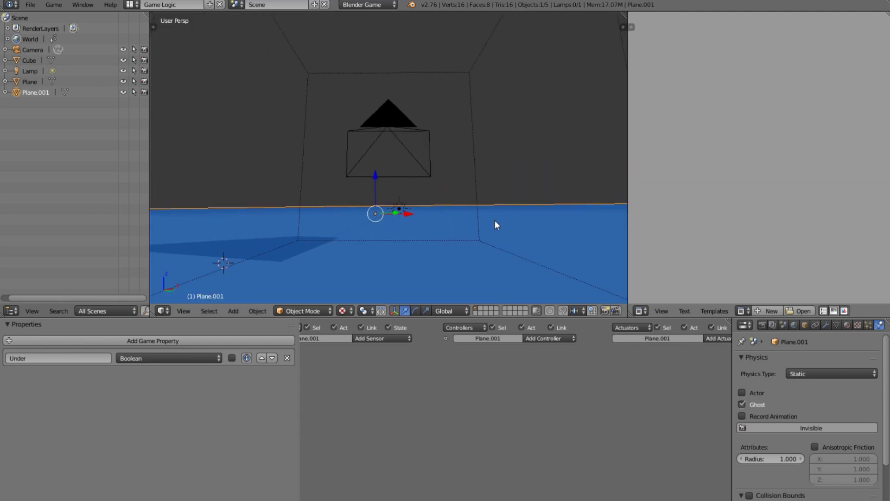
Hide the game properties region in the Logic Editor and enlarge the logic bricks
{"action": "middle_click_drag", "start_coordinate": [489, 242], "coordinate": [485, 238]}
{"action": "right_click", "coordinate": [469, 295]}
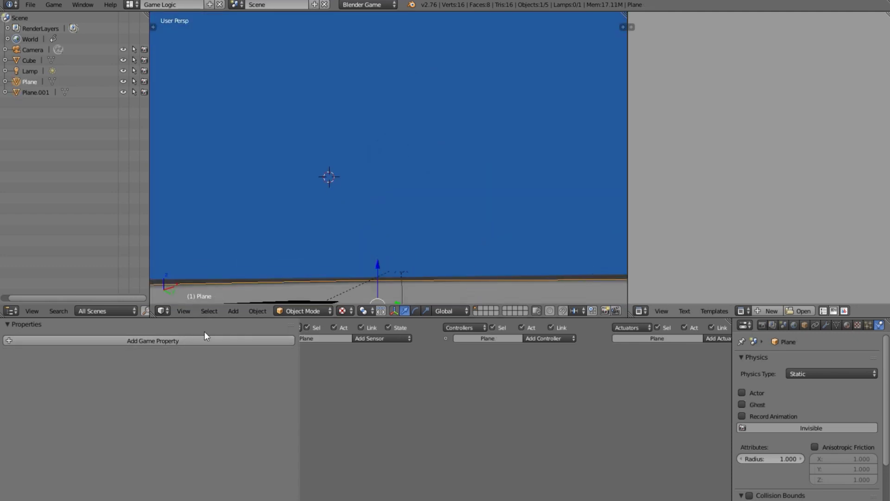
{"action": "middle_click_drag", "start_coordinate": [373, 276], "coordinate": [371, 185]}
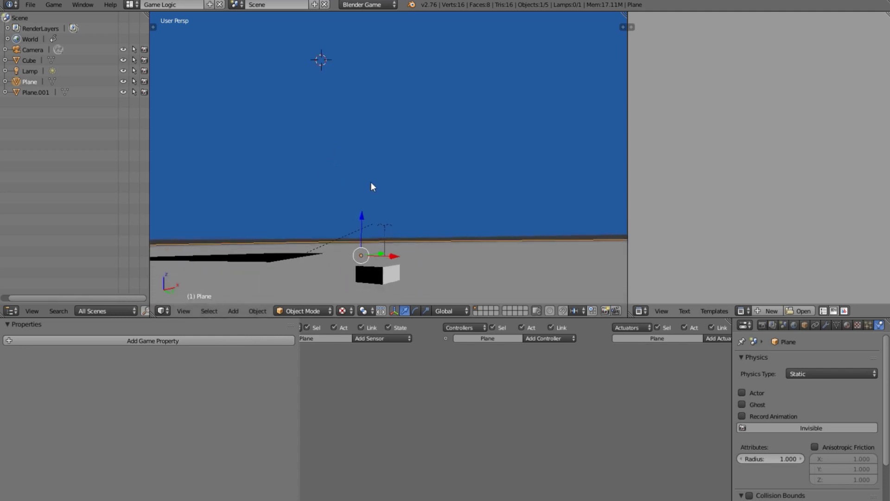
{"action": "right_click", "coordinate": [385, 273]}
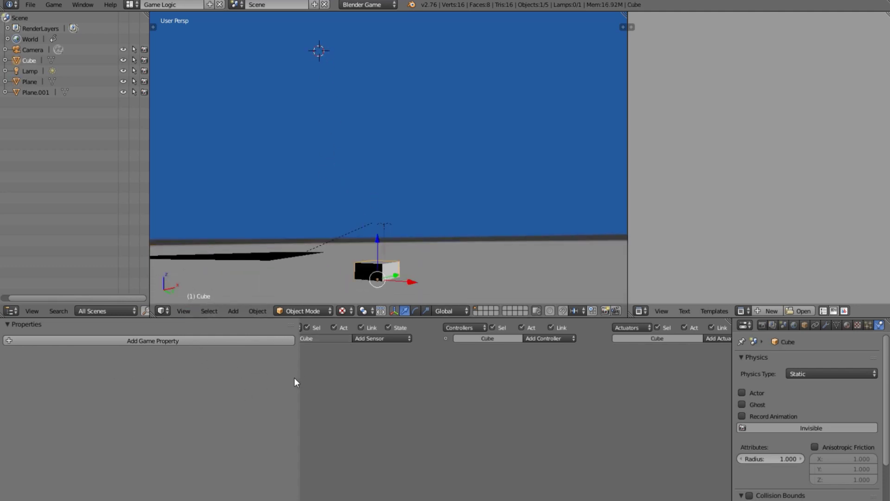
{"action": "left_click_drag", "start_coordinate": [296, 378], "coordinate": [2, 354]}
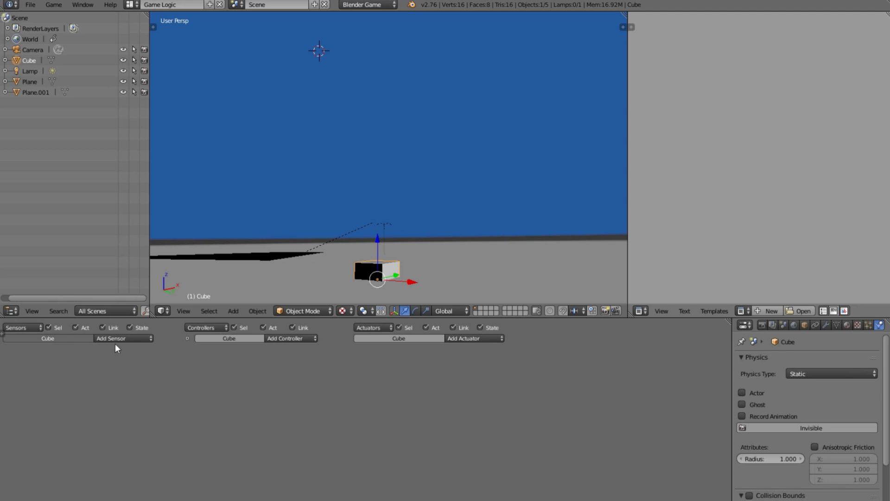
{"action": "scroll", "coordinate": [115, 343], "scroll_direction": "up", "scroll_amount": 2}
Switch to the camera view, select the camera and change its Keyboard sensor to the Ray type
{"action": "middle_click_drag", "start_coordinate": [349, 224], "coordinate": [119, 330]}
{"action": "left_click", "coordinate": [184, 311]}
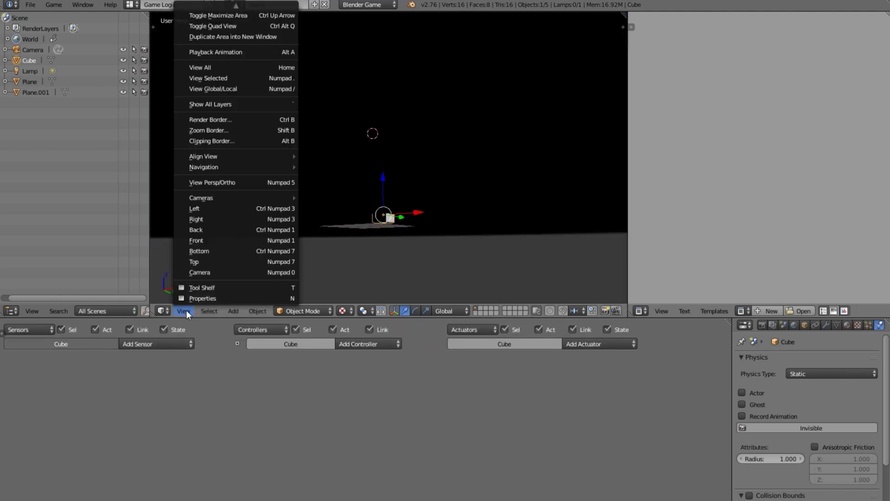
{"action": "left_click", "coordinate": [206, 274]}
{"action": "right_click", "coordinate": [452, 292]}
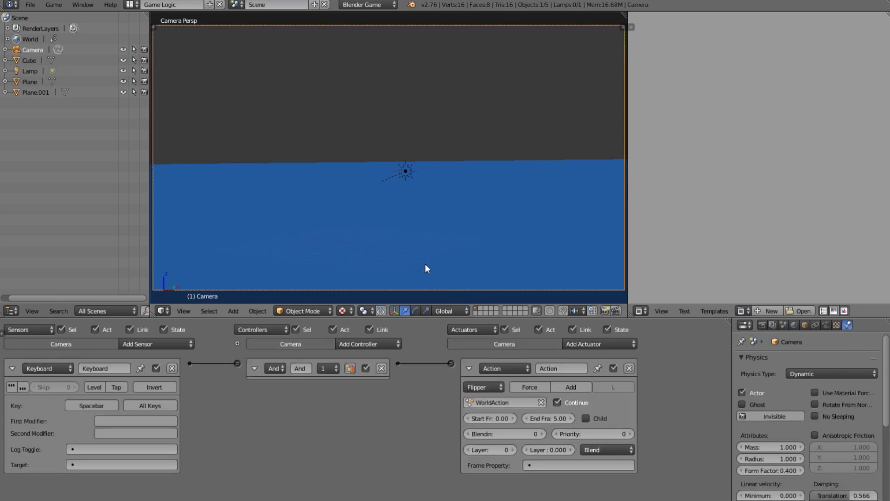
{"action": "left_click", "coordinate": [38, 368]}
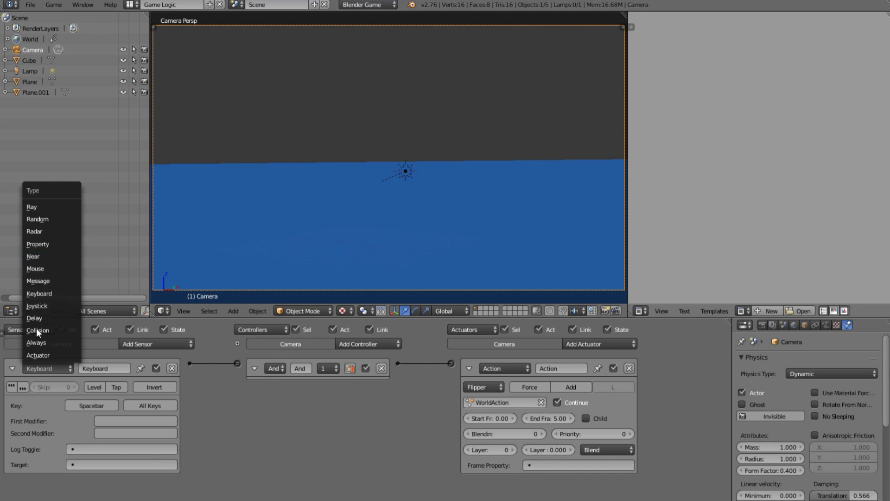
{"action": "left_click", "coordinate": [44, 207]}
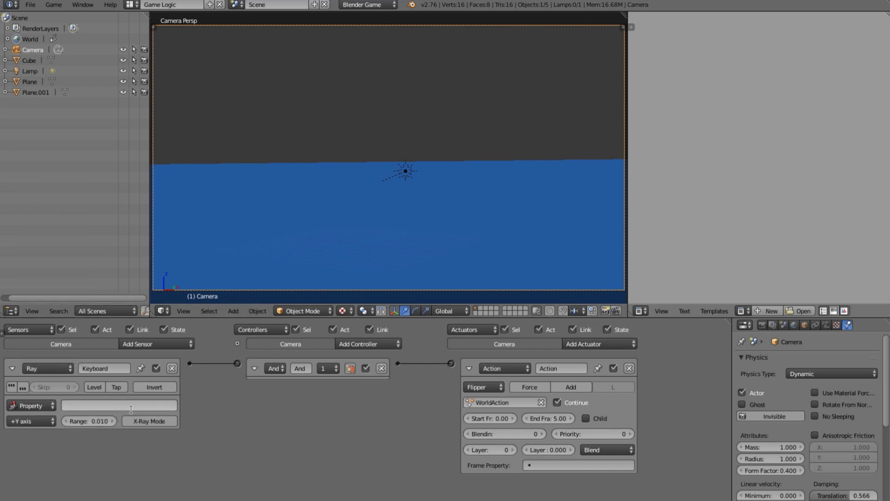
Set the Ray sensor to detect the property Under with a range of 10
{"action": "left_click", "coordinate": [100, 406]}
{"action": "type", "text": "Under"}
{"action": "key", "text": "Return"}
{"action": "left_click", "coordinate": [100, 419]}
{"action": "type", "text": "1"}
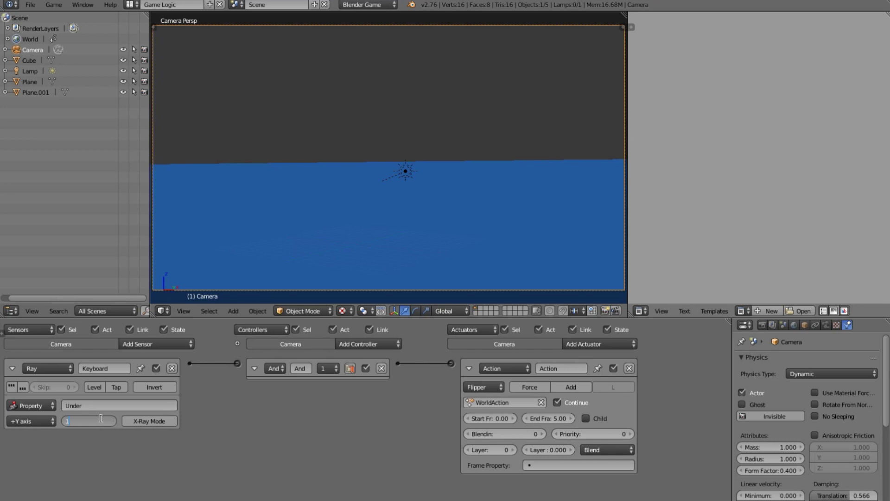
{"action": "type", "text": "0"}
{"action": "key", "text": "Return"}
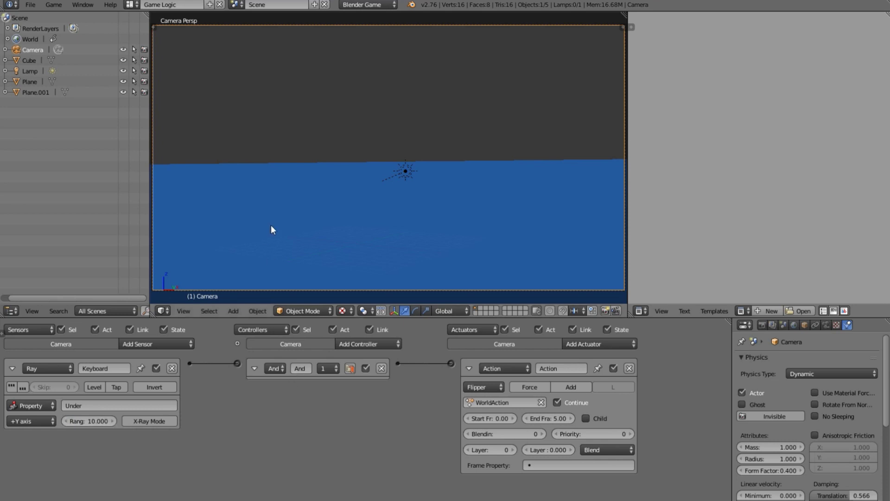
Set the Ray sensor's axis to +Z
{"action": "key", "text": "KP_0"}
{"action": "middle_click_drag", "start_coordinate": [349, 223], "coordinate": [440, 204]}
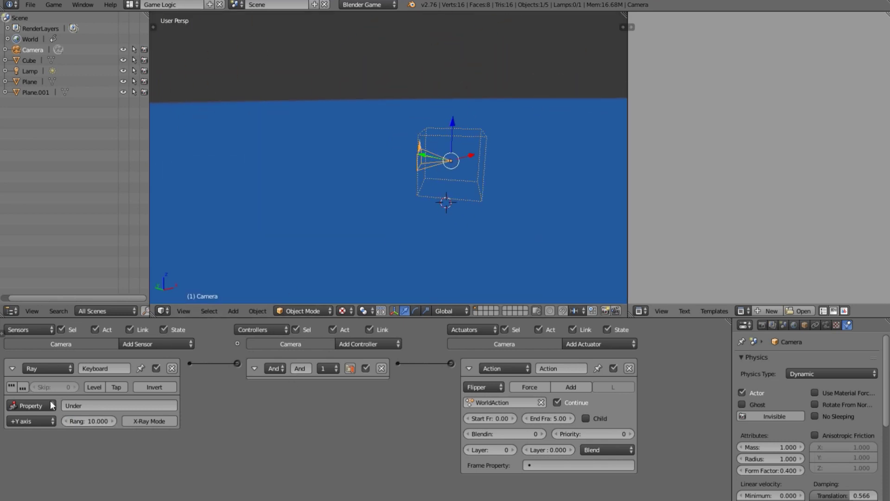
{"action": "left_click", "coordinate": [31, 421]}
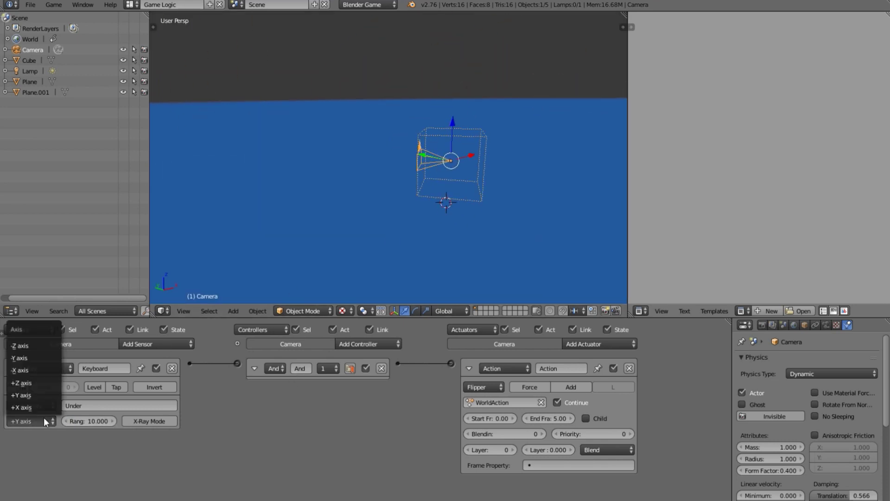
{"action": "left_click", "coordinate": [29, 381]}
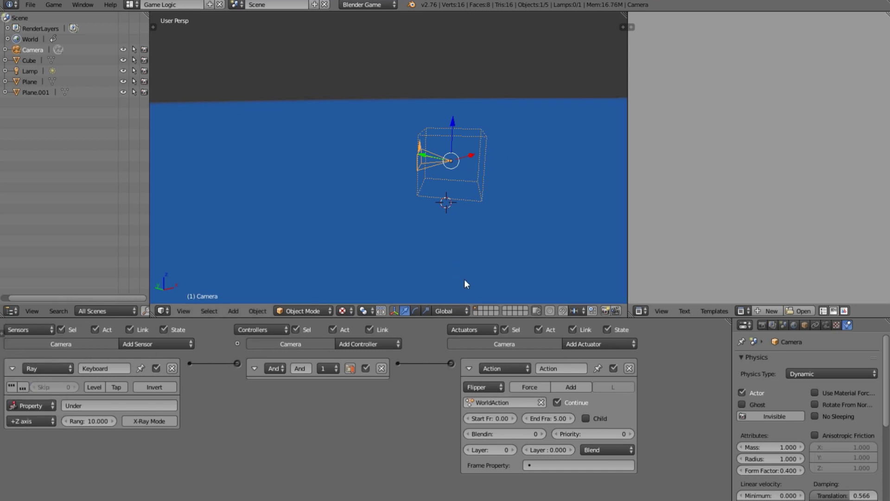
Clear the camera's rotation to examine its local axes, and restore the original orientation
{"action": "key", "text": "alt+r"}
{"action": "middle_click_drag", "start_coordinate": [457, 182], "coordinate": [284, 180]}
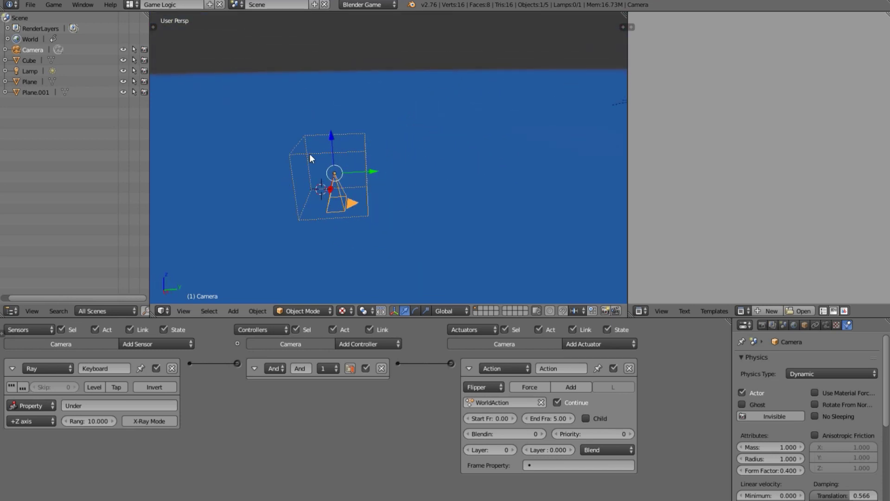
{"action": "middle_click_drag", "start_coordinate": [308, 173], "coordinate": [341, 174]}
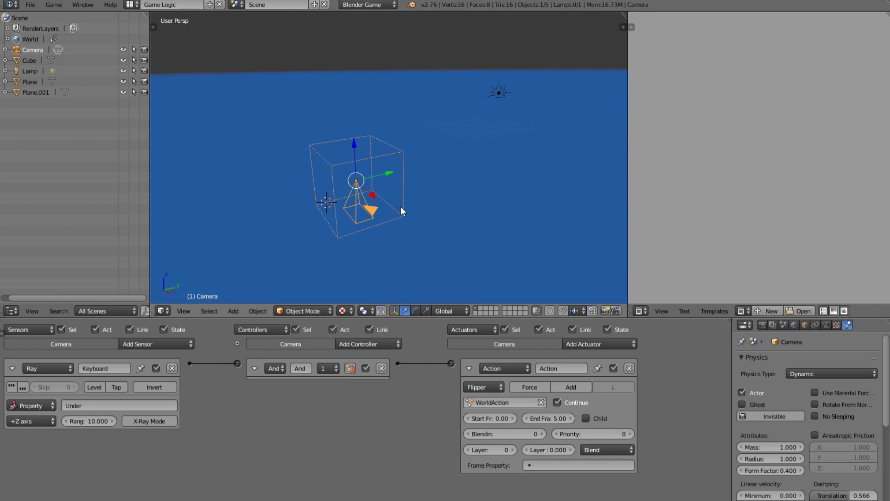
{"action": "key", "text": "alt+r"}
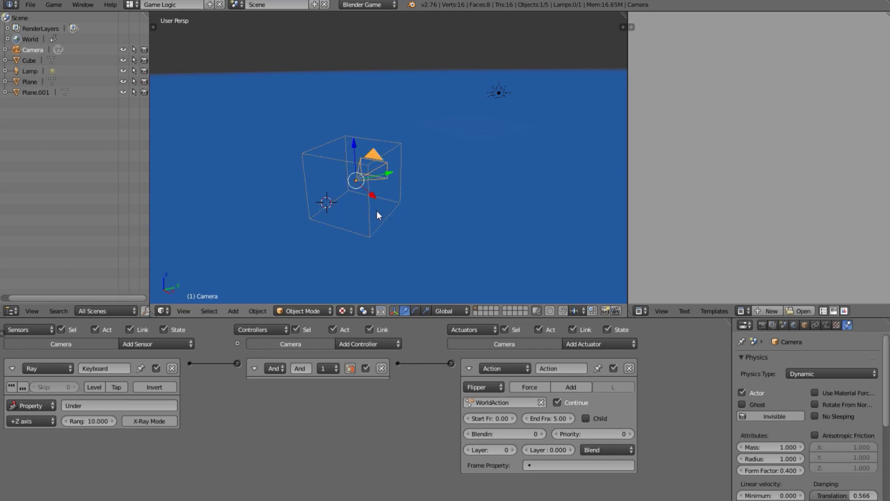
Set the Ray sensor's axis to +Y and return to the camera view
{"action": "left_click", "coordinate": [33, 420]}
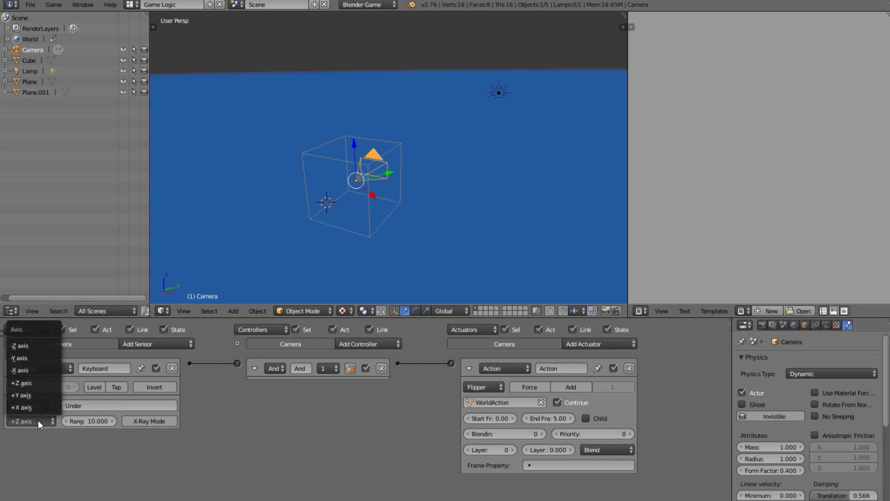
{"action": "left_click", "coordinate": [40, 394]}
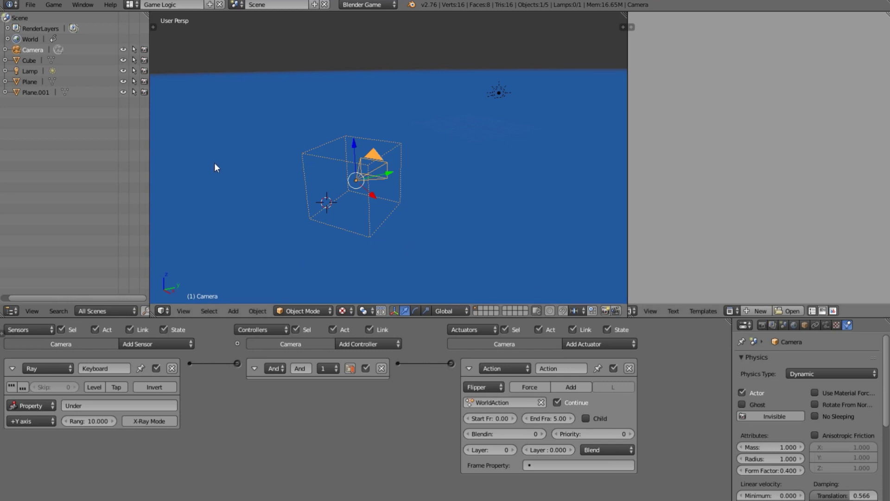
{"action": "left_click", "coordinate": [183, 311]}
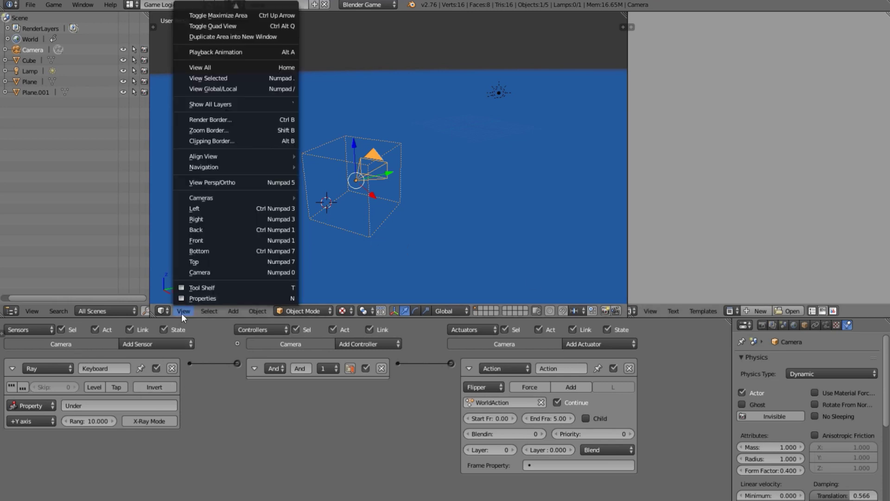
{"action": "left_click", "coordinate": [215, 275]}
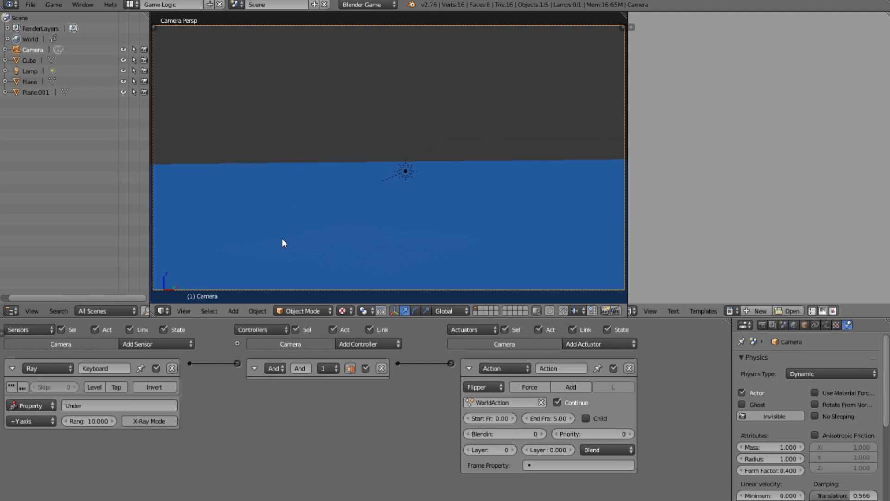
Run the game three times to test whether the ray through the blue plane triggers the underwater world, ending each run
{"action": "key", "text": "p"}
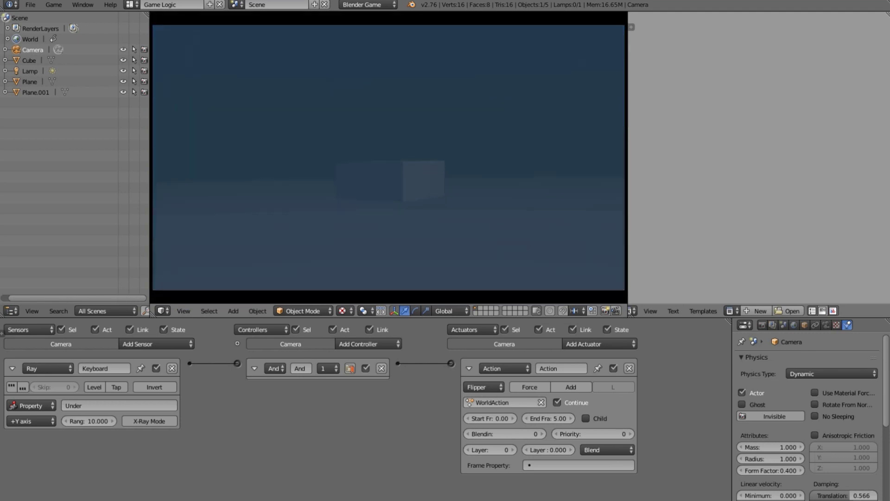
{"action": "key", "text": "Escape"}
{"action": "key", "text": "p"}
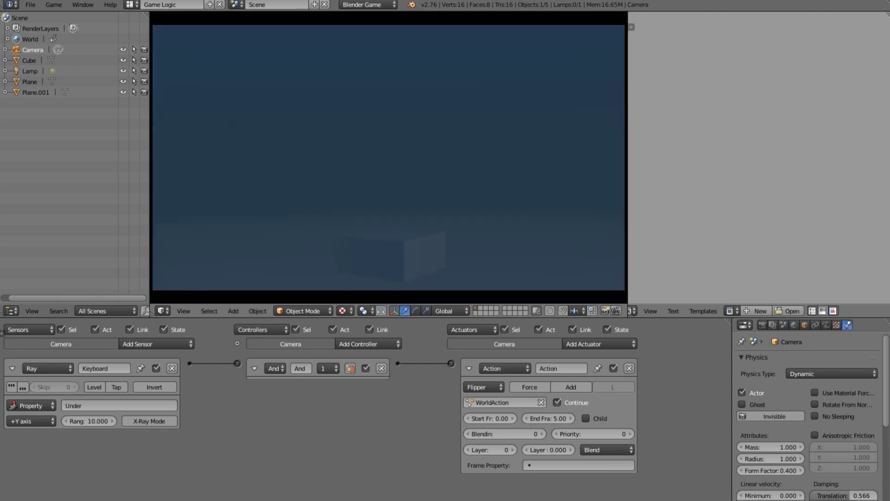
{"action": "key", "text": "Escape"}
{"action": "key", "text": "p"}
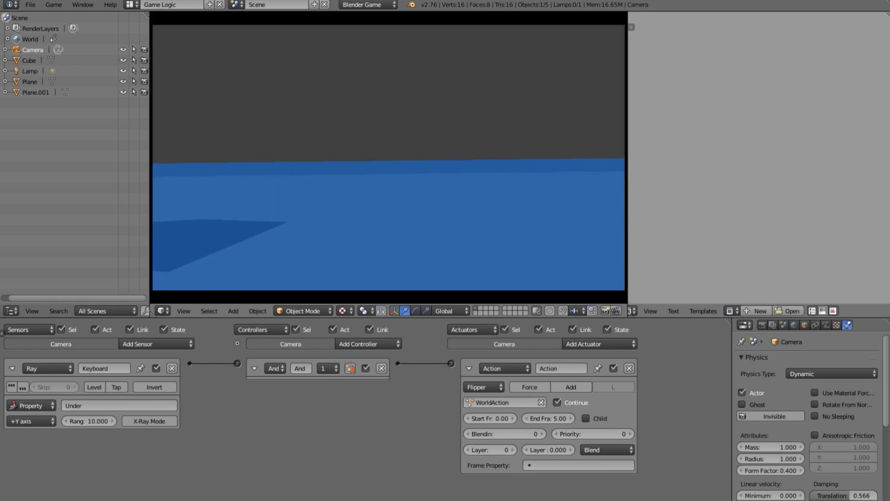
{"action": "key", "text": "Escape"}
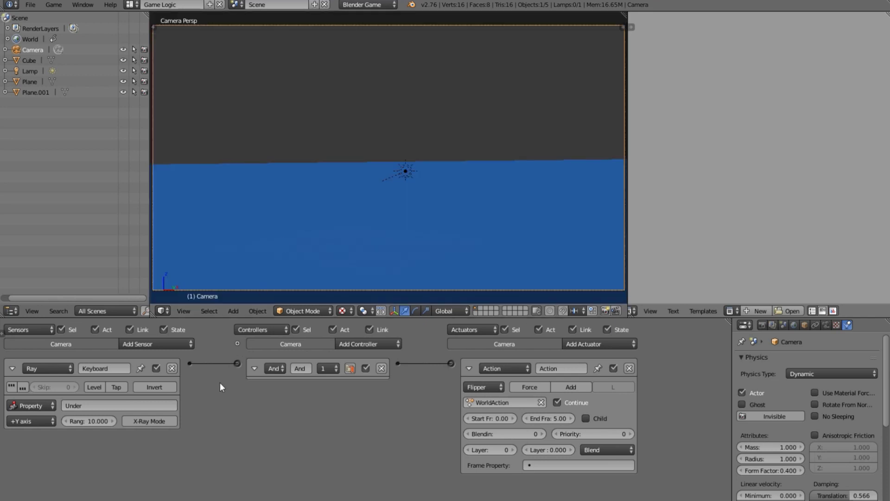
Collapse the camera's Ray sensor and Action actuator, and add a Keyboard sensor assigned to the Spacebar
{"action": "left_click", "coordinate": [13, 368]}
{"action": "left_click", "coordinate": [468, 369]}
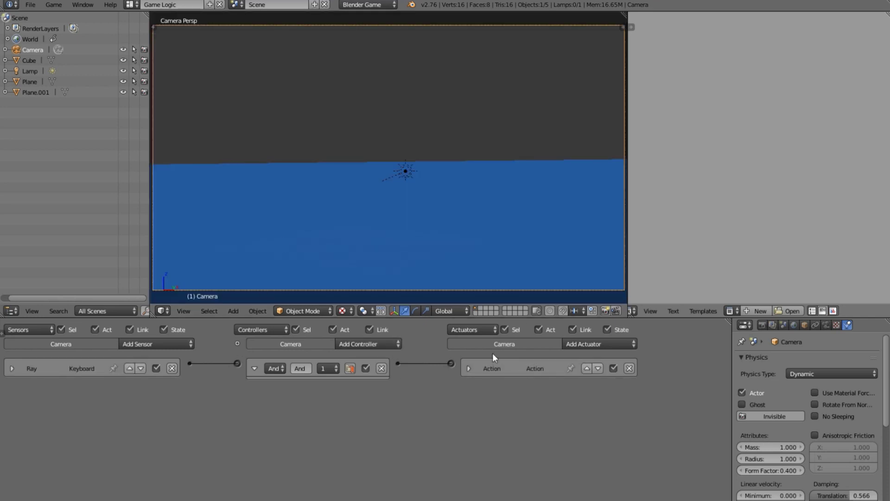
{"action": "left_click", "coordinate": [189, 342]}
{"action": "left_click", "coordinate": [162, 405]}
{"action": "left_click", "coordinate": [103, 424]}
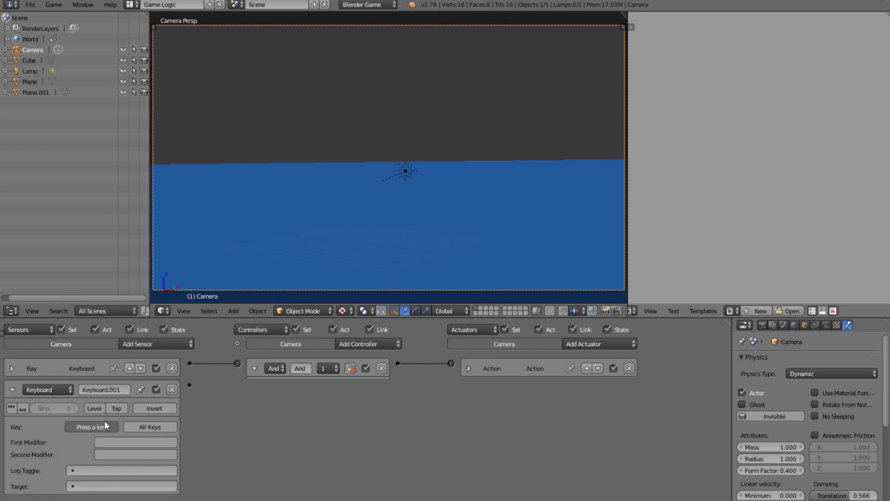
{"action": "key", "text": "space"}
Add a Motion actuator to the camera and link the Spacebar sensor to it
{"action": "left_click", "coordinate": [624, 343]}
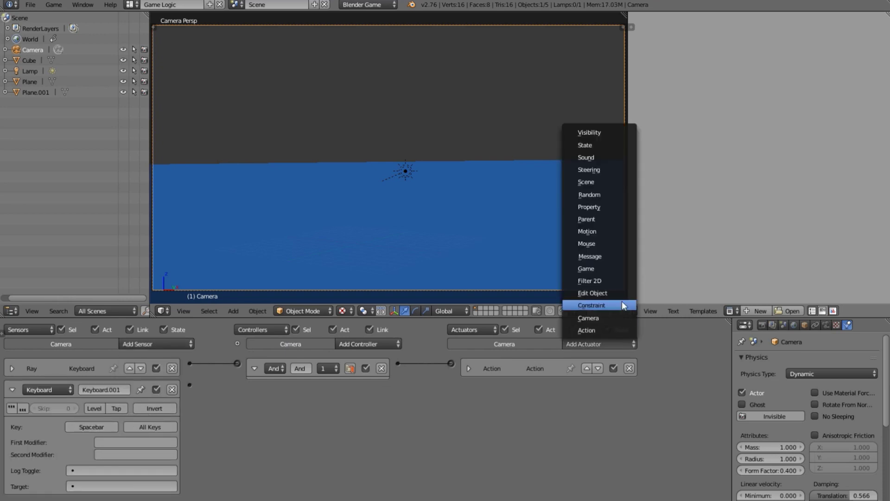
{"action": "left_click", "coordinate": [607, 230]}
{"action": "left_click_drag", "start_coordinate": [190, 385], "coordinate": [452, 385]}
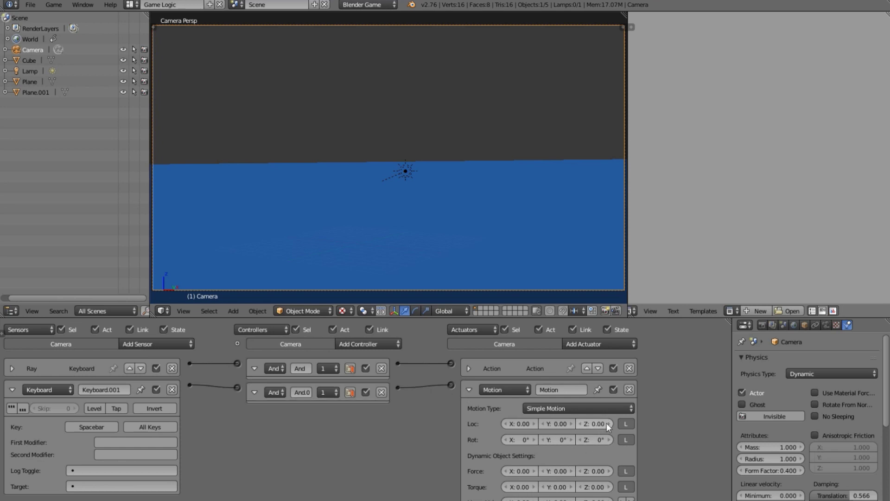
Set the Motion actuator's Z location to 1 and run the game to test the Spacebar movement, then end it
{"action": "left_click", "coordinate": [594, 423]}
{"action": "type", "text": "1"}
{"action": "key", "text": "BackSpace"}
{"action": "type", "text": "0.1"}
{"action": "key", "text": "Return"}
{"action": "left_click", "coordinate": [590, 422]}
{"action": "type", "text": "1"}
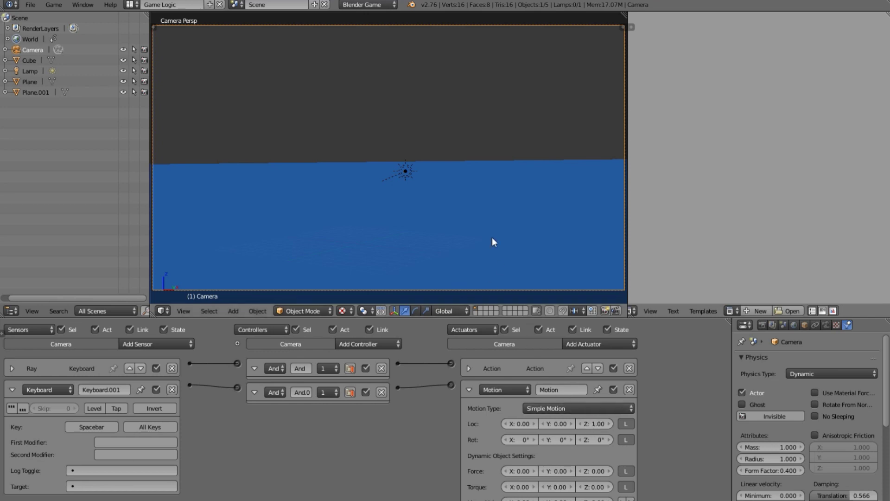
{"action": "type", "text": "p"}
{"action": "key", "text": "space"}
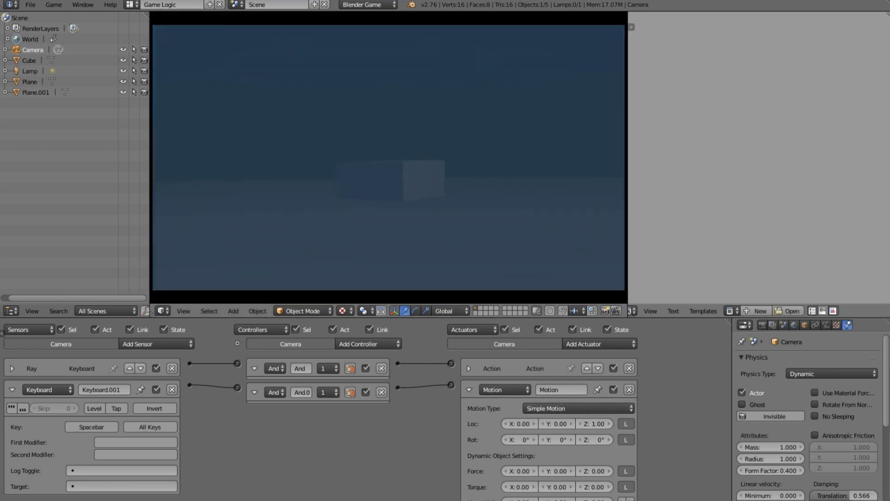
{"action": "key", "text": "Escape"}
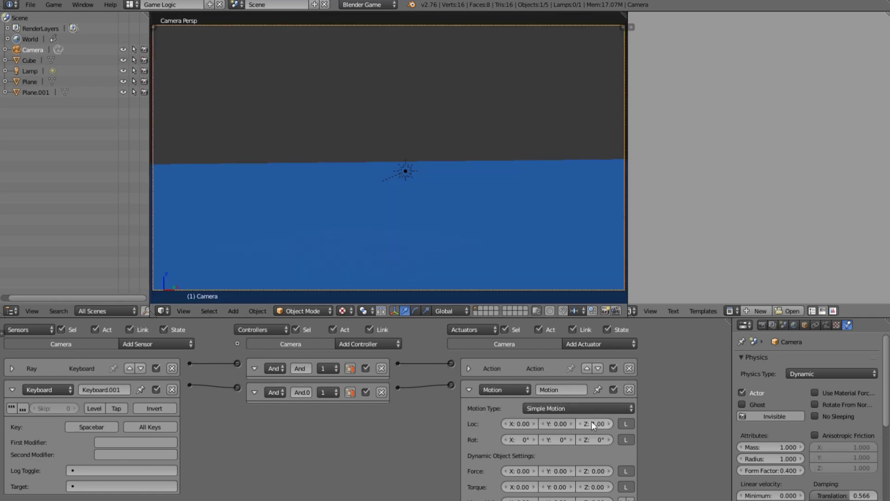
Set the Motion actuator's Z location to 0 and Y location to 1, and test the movement in the game
{"action": "type", "text": "0"}
{"action": "left_click", "coordinate": [559, 425]}
{"action": "type", "text": "1"}
{"action": "key", "text": "p"}
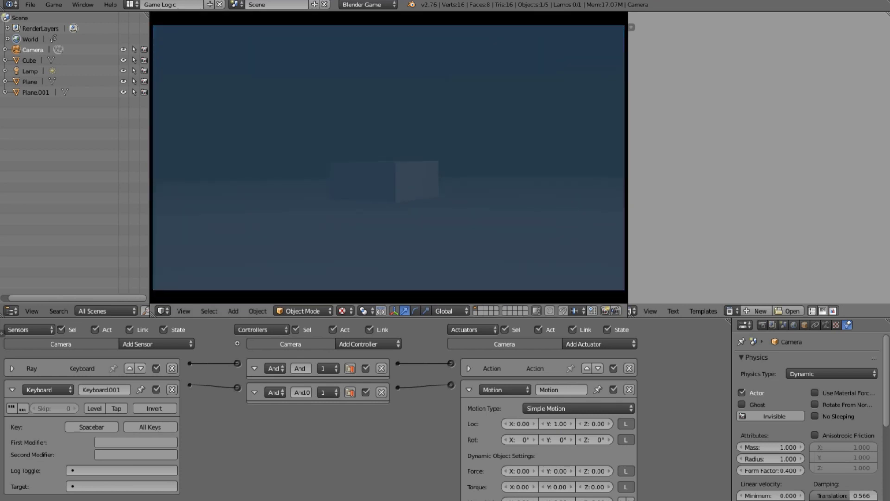
{"action": "key", "text": "Escape"}
Set the Motion actuator's Y location to 0.1 and rerun the game to test the camera rising out of the water
{"action": "left_click", "coordinate": [557, 422]}
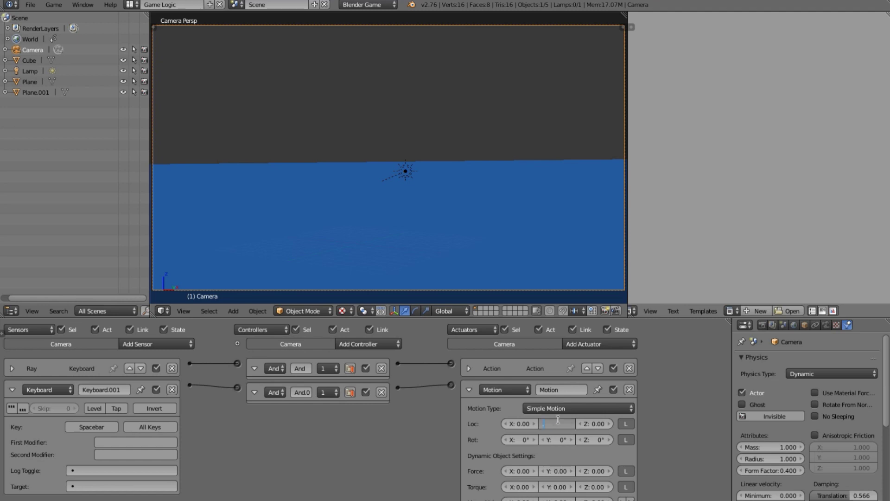
{"action": "type", "text": "0.1"}
{"action": "key", "text": "Return"}
{"action": "key", "text": "p"}
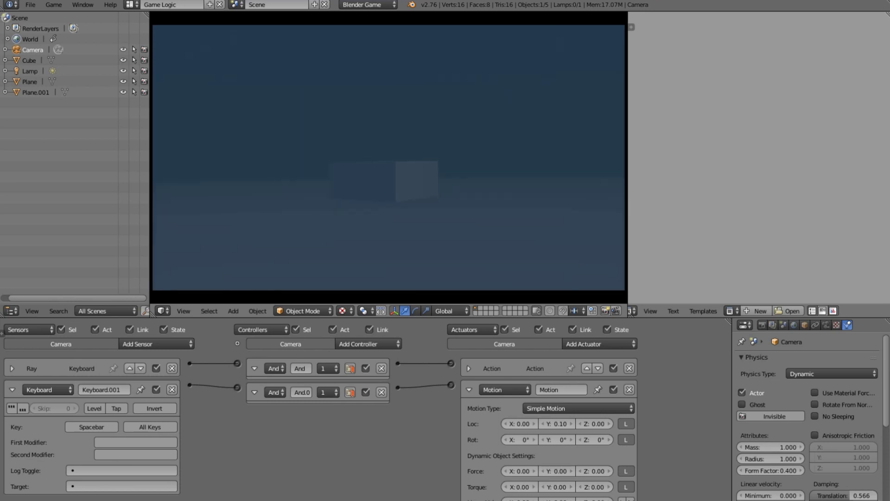
{"action": "key", "text": "Escape"}
{"action": "key", "text": "p"}
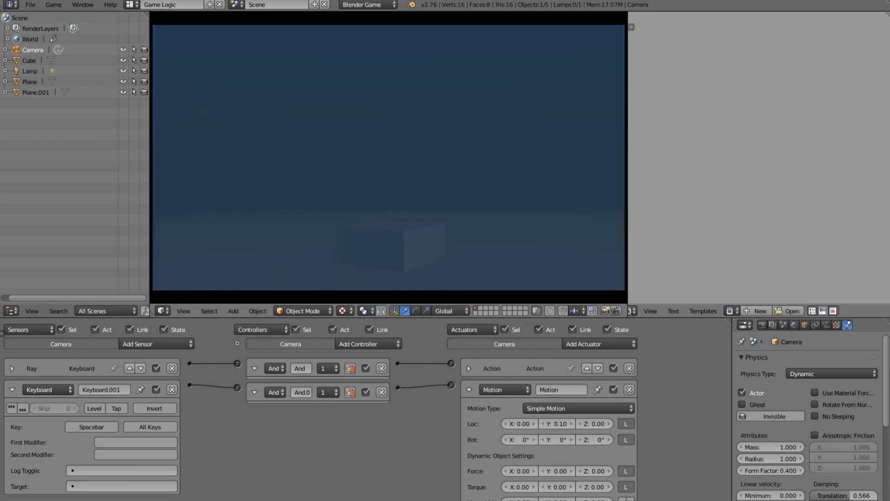
Set the Motion actuator's Y location to 0.2 and run the game to test the camera movement, ending it when done
{"action": "key", "text": "Escape"}
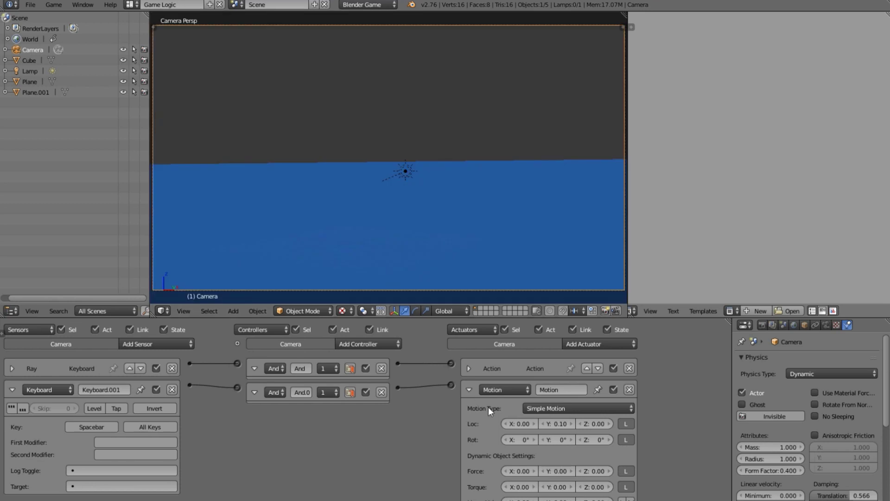
{"action": "double_click", "coordinate": [557, 423]}
{"action": "type", "text": "0.2"}
{"action": "key", "text": "Return"}
{"action": "key", "text": "p"}
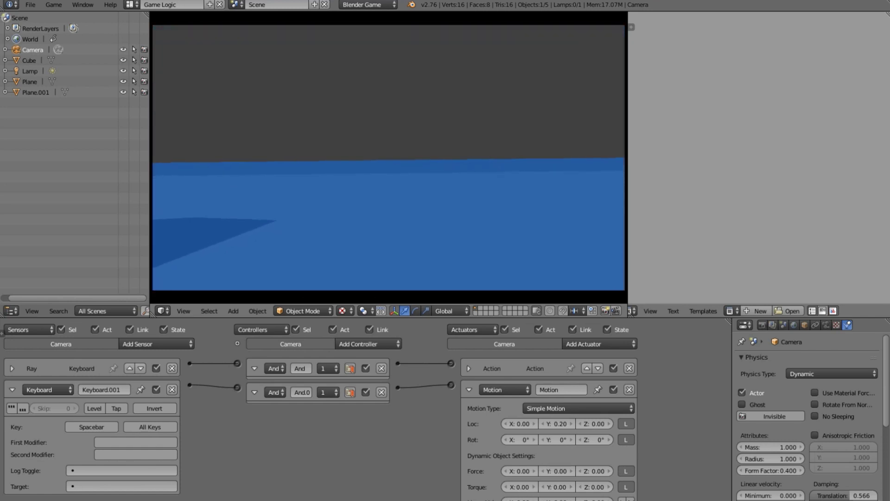
{"action": "key", "text": "Escape"}
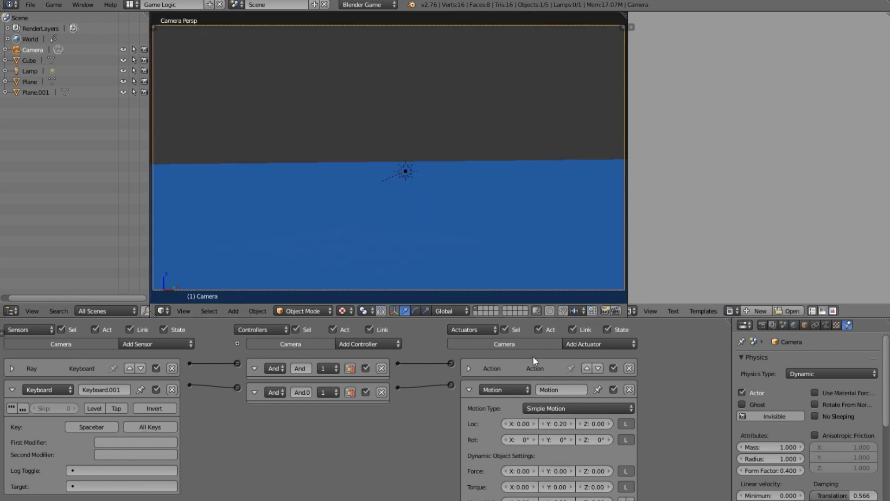
Delete the camera's Motion actuator and review the Action actuator's settings
{"action": "left_click", "coordinate": [629, 389]}
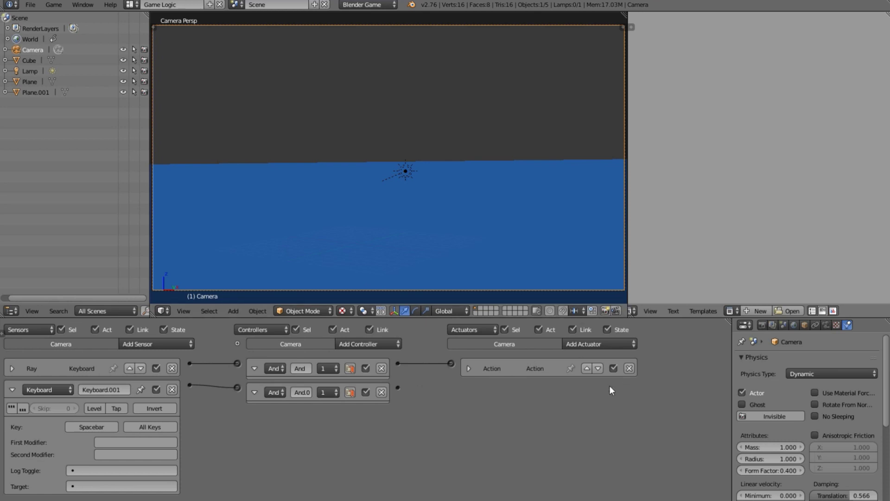
{"action": "left_click", "coordinate": [476, 374]}
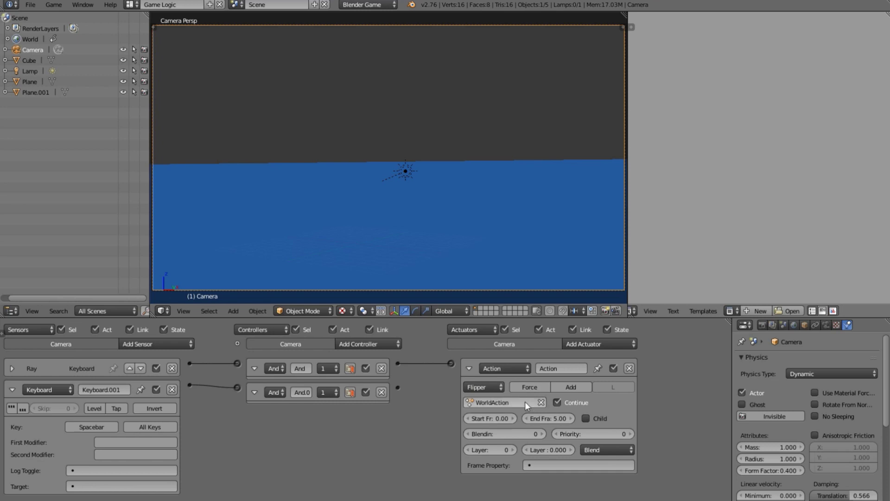
{"action": "left_click", "coordinate": [467, 367]}
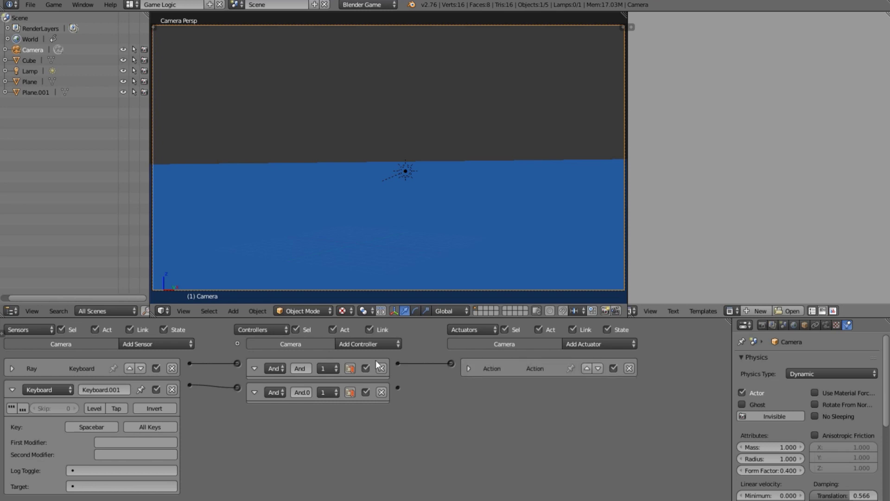
Change the camera's second controller to Nand, delete the Spacebar sensor and link the Ray sensor to the Nand controller
{"action": "left_click", "coordinate": [281, 392]}
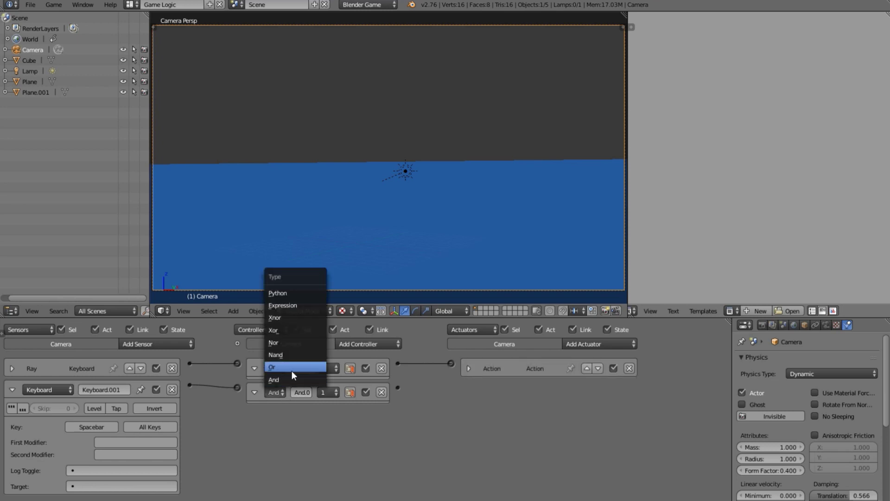
{"action": "left_click", "coordinate": [291, 367]}
{"action": "left_click", "coordinate": [172, 388]}
{"action": "left_click_drag", "start_coordinate": [189, 363], "coordinate": [237, 387]}
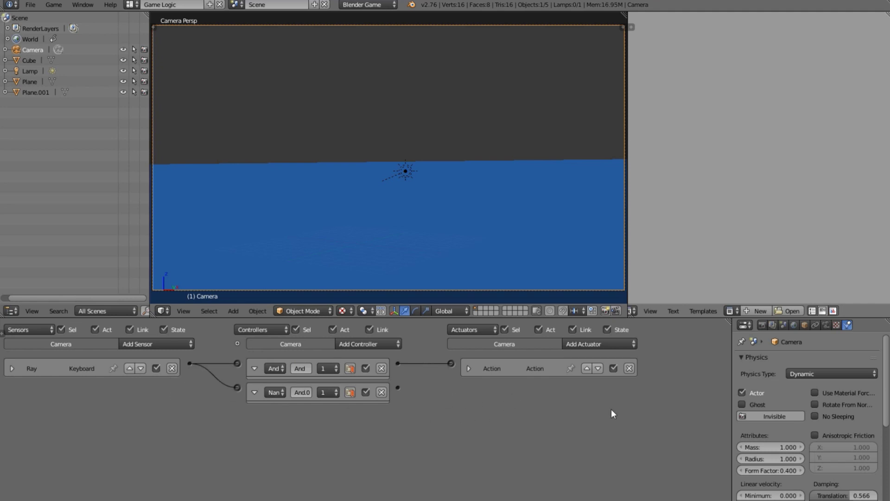
Delete the Nand controller so that only the And controller connects the Ray sensor to the Action actuator
{"action": "left_click", "coordinate": [469, 368]}
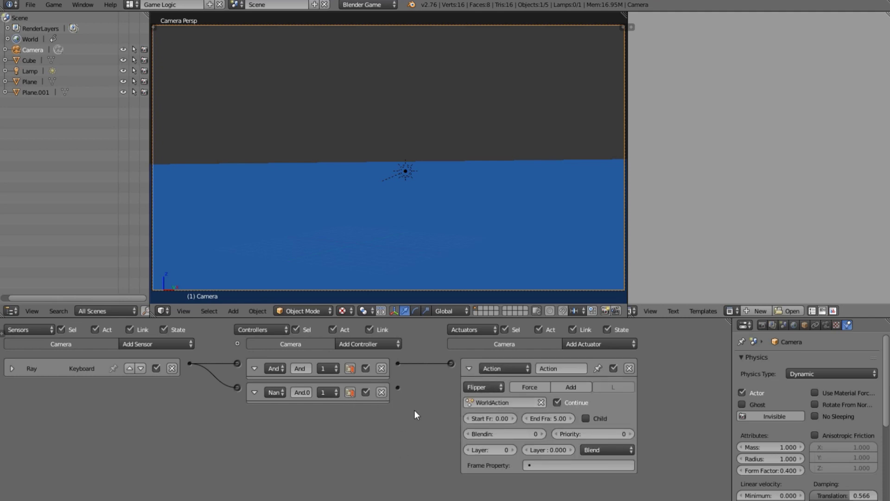
{"action": "left_click", "coordinate": [381, 392]}
{"action": "left_click", "coordinate": [468, 368]}
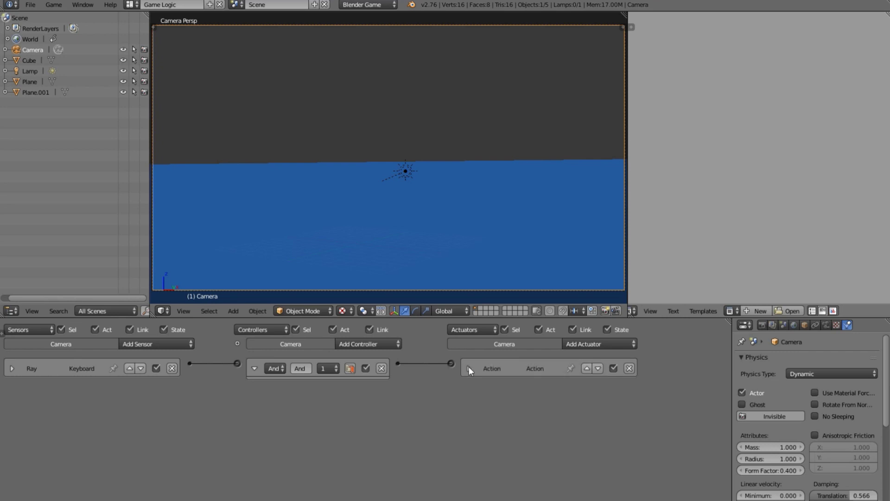
{"action": "left_click", "coordinate": [254, 367]}
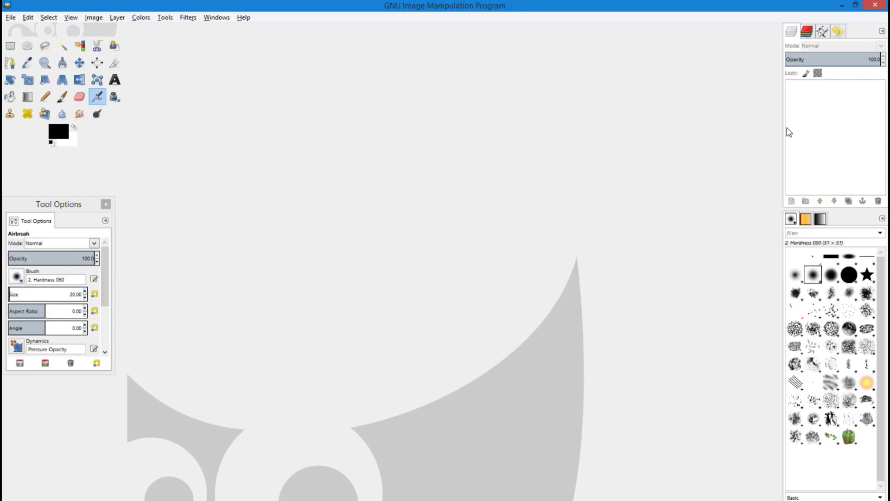
In GIMP, create a new image of 400 × 400 pixels
{"action": "left_click", "coordinate": [12, 17]}
{"action": "left_click", "coordinate": [21, 29]}
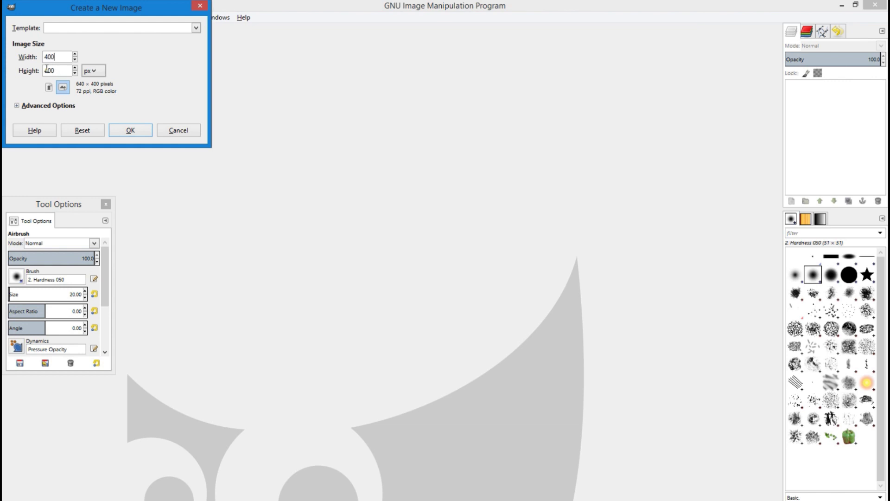
{"action": "left_click", "coordinate": [125, 130]}
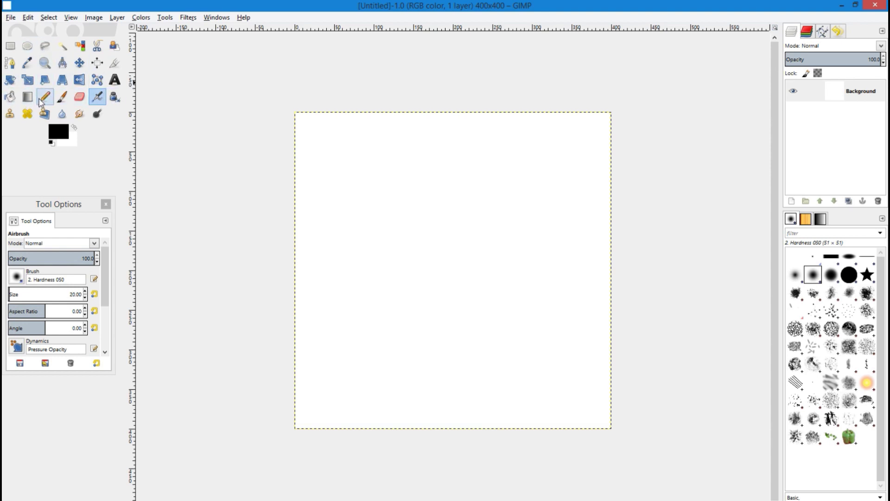
Choose the Paintbrush with the 2. Hardness 050 brush and set its size to about 394
{"action": "left_click", "coordinate": [63, 97]}
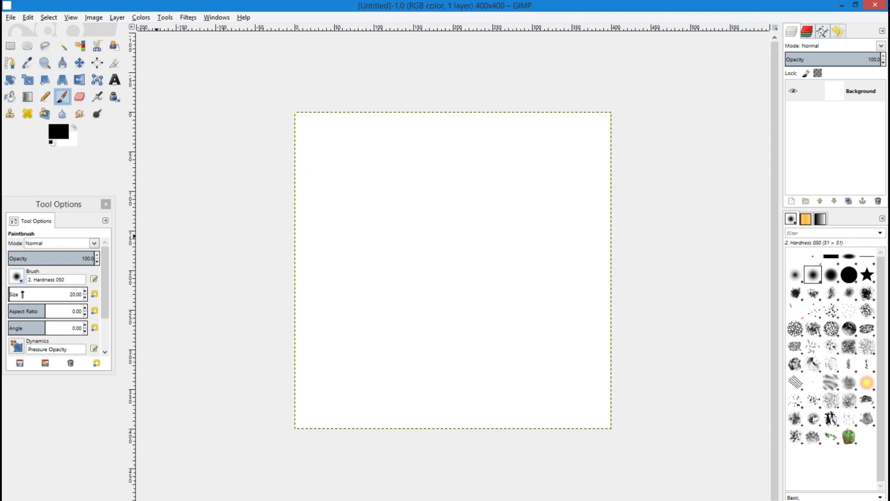
{"action": "mouse_move", "coordinate": [22, 294]}
{"action": "left_mouse_down"}
{"action": "mouse_move", "coordinate": [7, 297]}
{"action": "mouse_move", "coordinate": [95, 295]}
{"action": "left_mouse_up"}
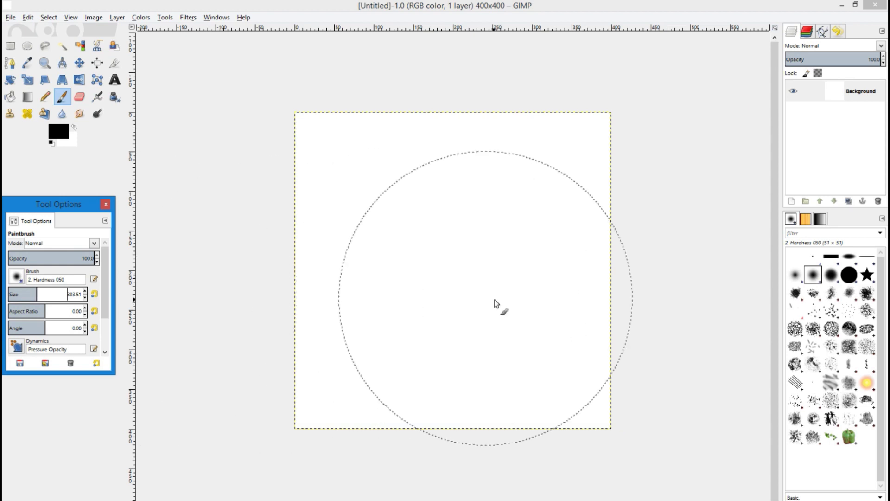
{"action": "left_click", "coordinate": [16, 277]}
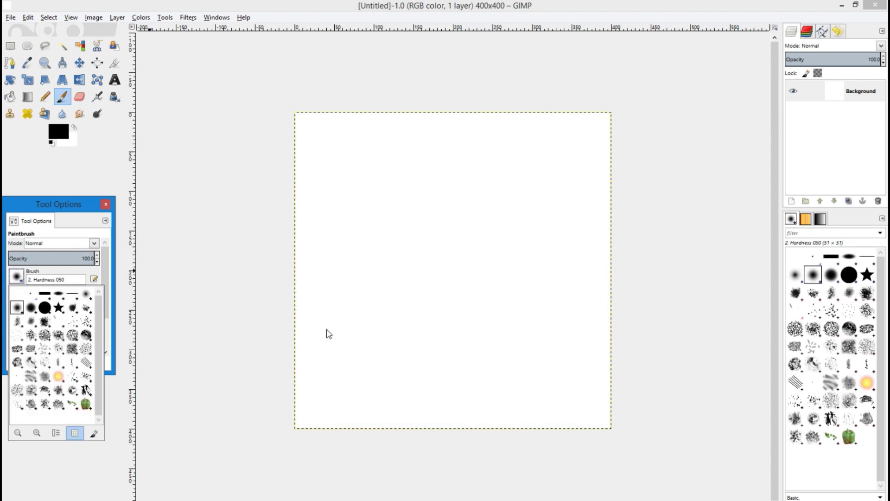
{"action": "left_click", "coordinate": [374, 313]}
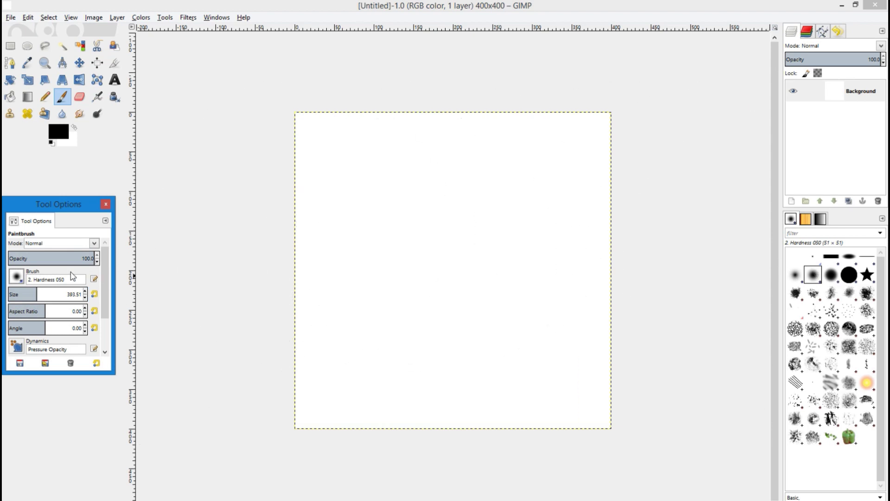
Try a blue foreground color and set it back to black
{"action": "left_click", "coordinate": [65, 133]}
{"action": "left_click_drag", "start_coordinate": [104, 142], "coordinate": [107, 126]}
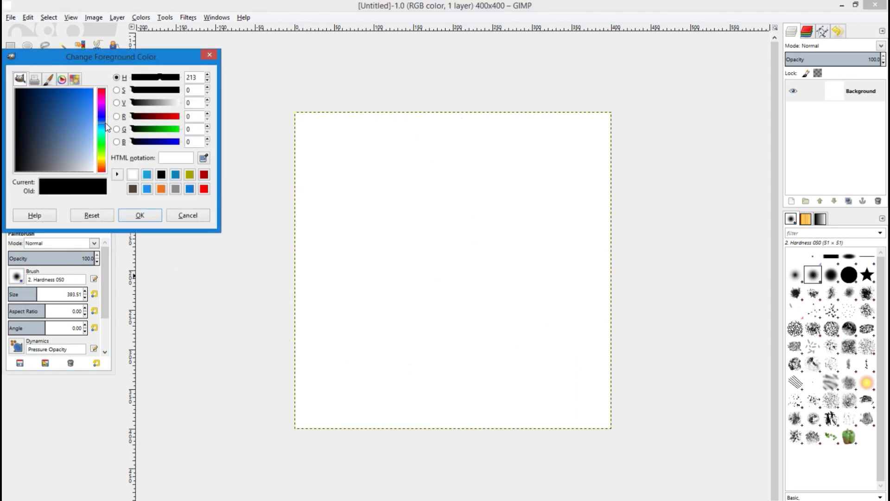
{"action": "left_click_drag", "start_coordinate": [73, 99], "coordinate": [92, 109]}
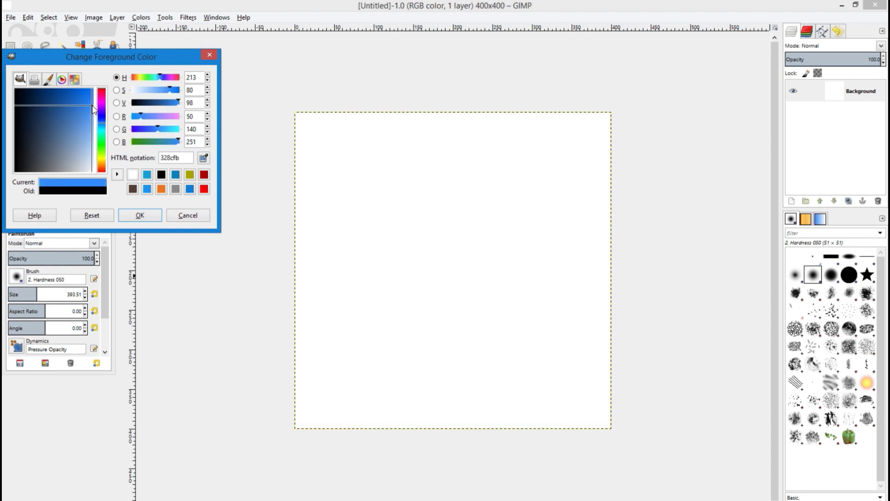
{"action": "left_click_drag", "start_coordinate": [38, 132], "coordinate": [5, 213]}
{"action": "left_click", "coordinate": [139, 216]}
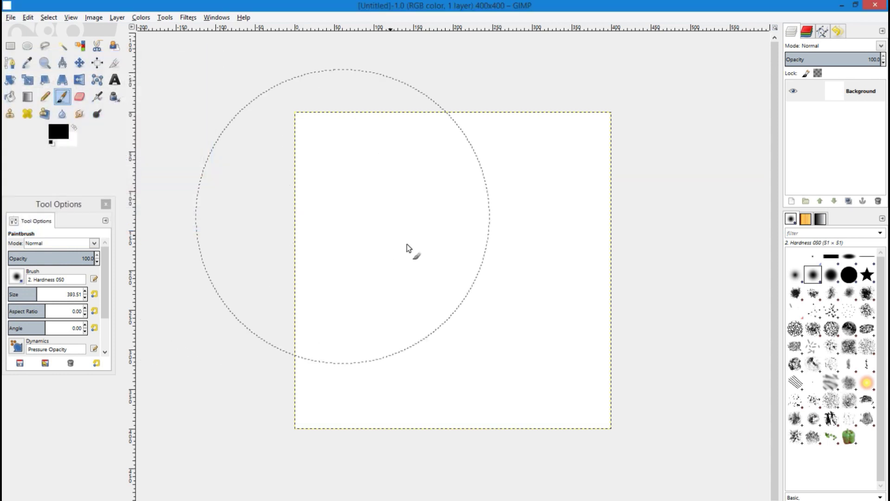
Paint a large soft black dot in the middle of the canvas and erase its center with an Eraser of about size 206
{"action": "left_click", "coordinate": [454, 269]}
{"action": "left_click_drag", "start_coordinate": [454, 268], "coordinate": [454, 268]}
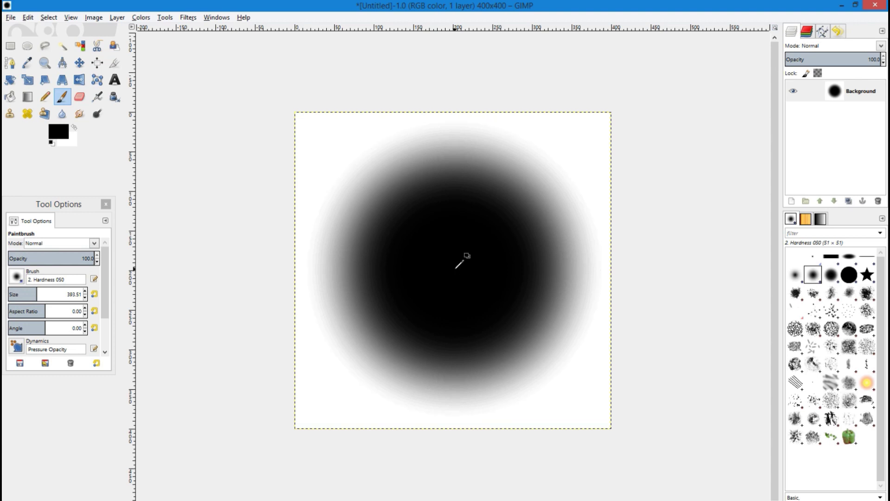
{"action": "left_click_drag", "start_coordinate": [35, 296], "coordinate": [16, 294]}
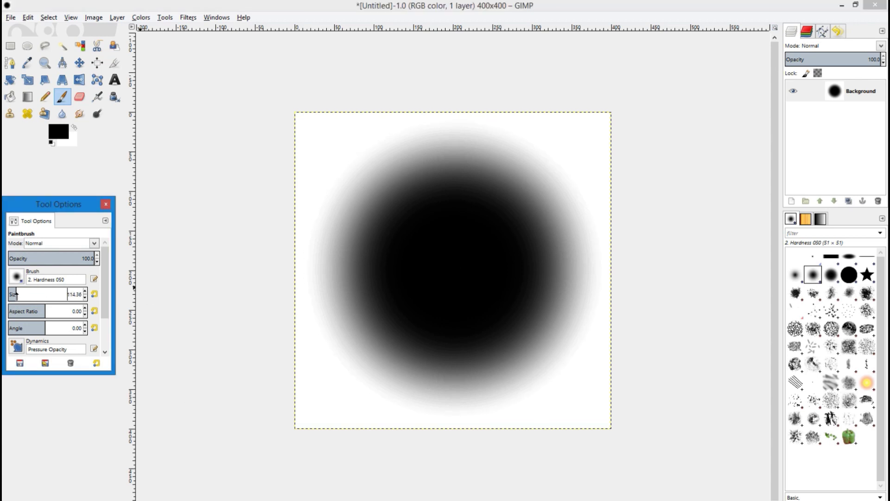
{"action": "left_click", "coordinate": [79, 97]}
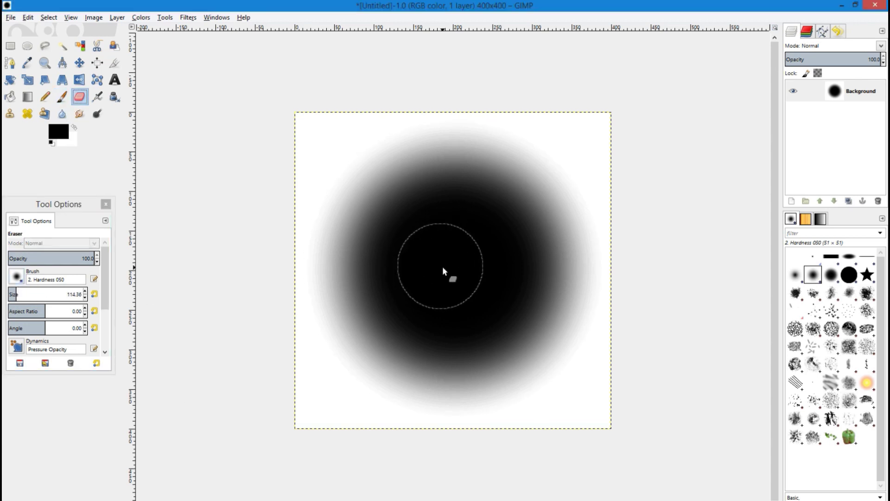
{"action": "left_click_drag", "start_coordinate": [14, 294], "coordinate": [24, 294]}
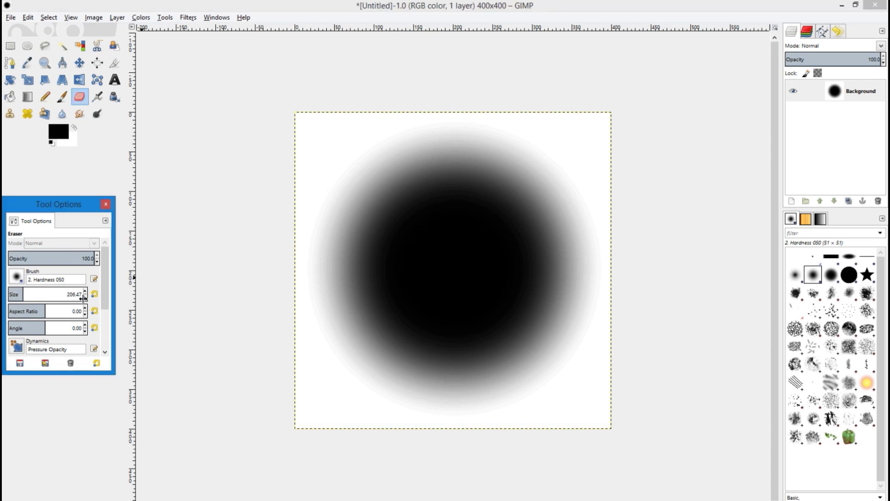
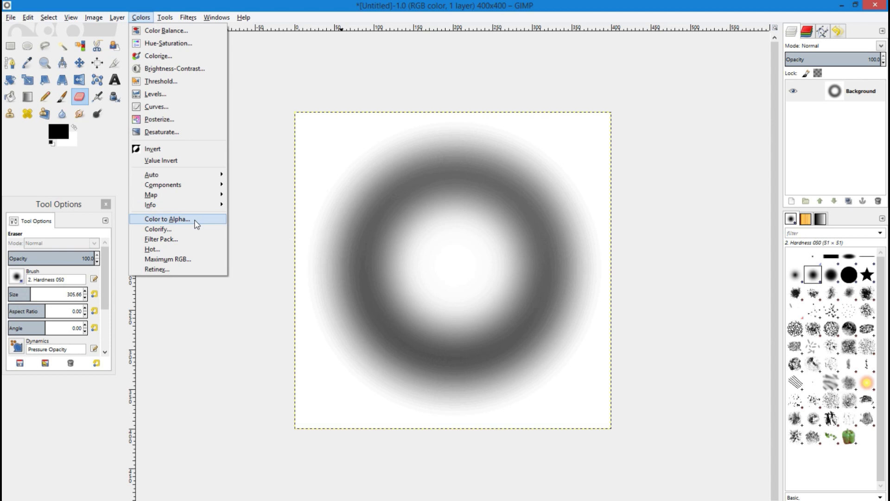
Make the white in the image transparent with Color to Alpha
{"action": "left_click", "coordinate": [197, 225]}
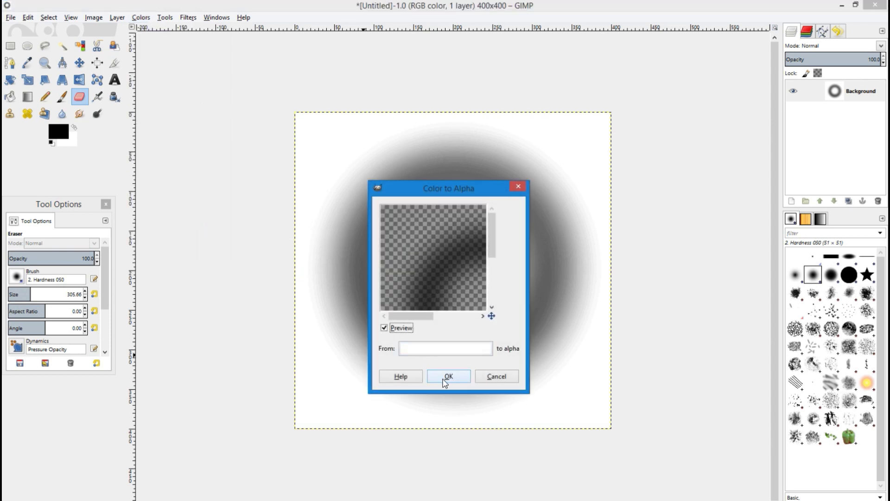
{"action": "left_click", "coordinate": [441, 375]}
Colorize the ring blue with hue 203, saturation 100 and lightness 59
{"action": "left_click", "coordinate": [137, 19]}
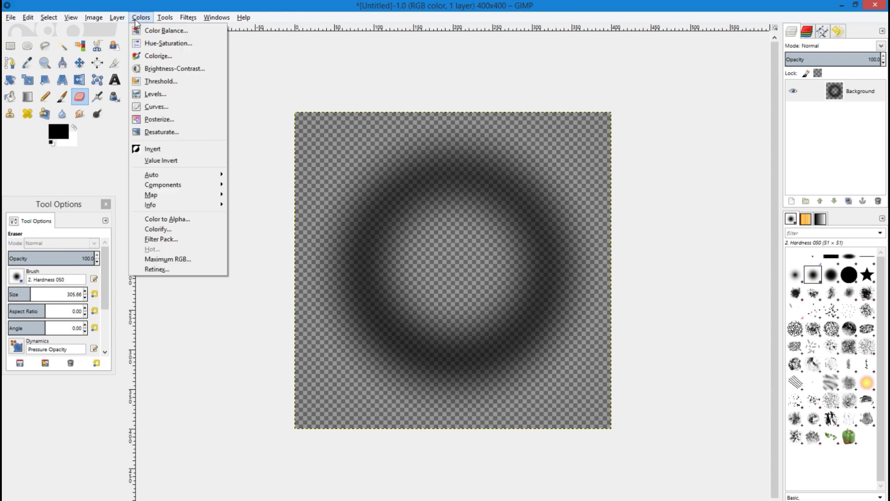
{"action": "left_click", "coordinate": [201, 60]}
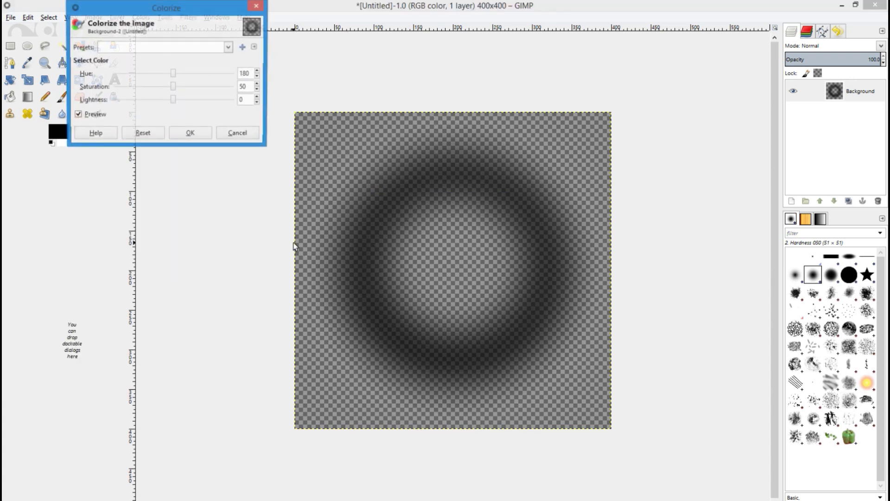
{"action": "left_click_drag", "start_coordinate": [178, 77], "coordinate": [258, 73]}
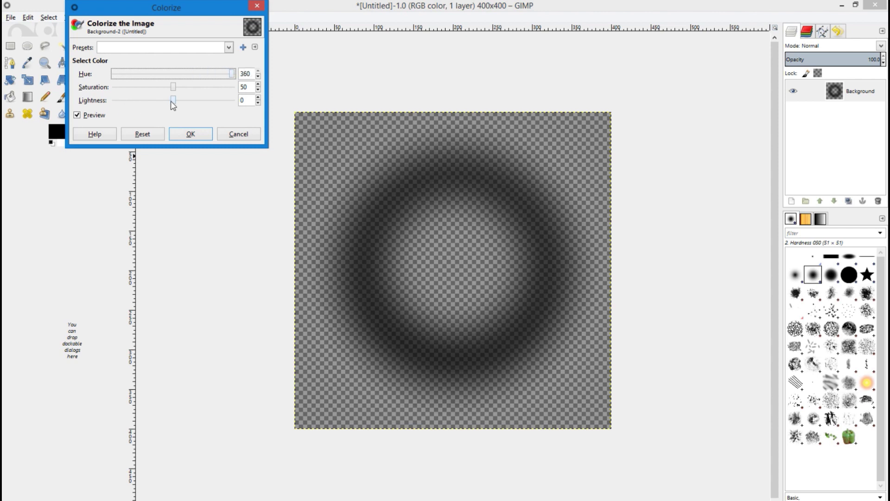
{"action": "left_click_drag", "start_coordinate": [171, 101], "coordinate": [302, 119]}
{"action": "left_click", "coordinate": [175, 88]}
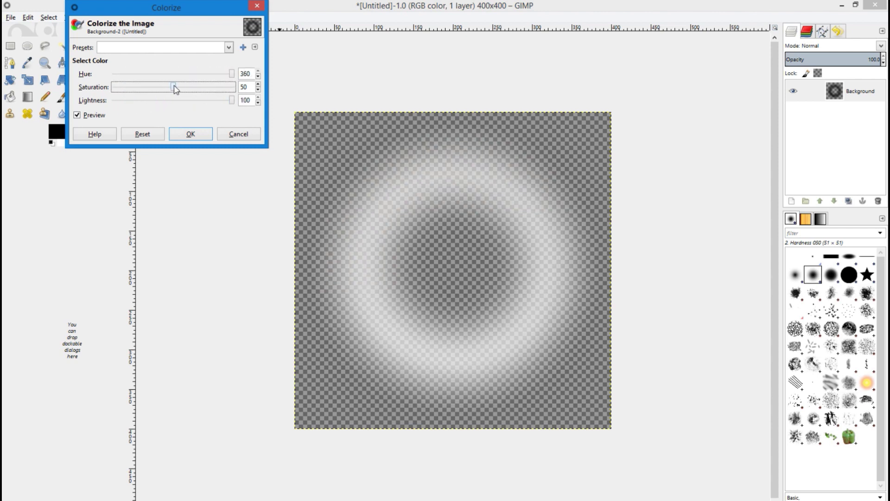
{"action": "scroll", "coordinate": [209, 87], "scroll_direction": "down", "scroll_amount": 2}
{"action": "left_click_drag", "start_coordinate": [171, 88], "coordinate": [126, 87]}
{"action": "left_click_drag", "start_coordinate": [231, 74], "coordinate": [211, 108]}
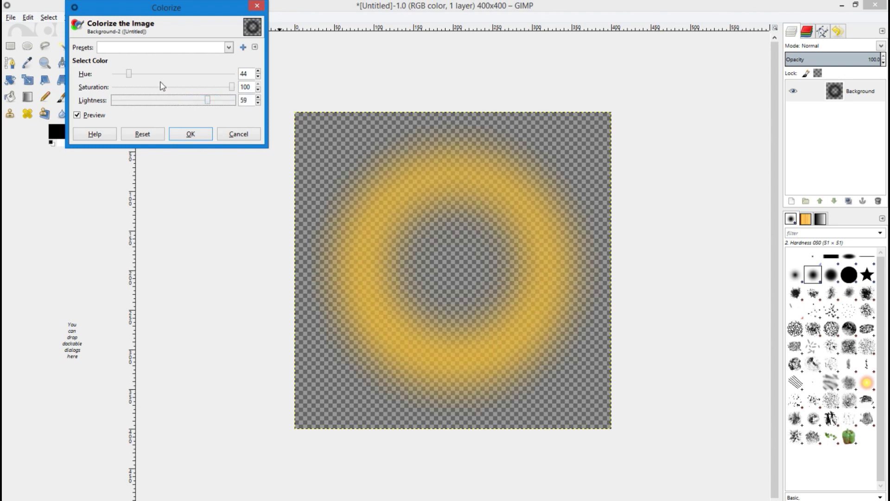
{"action": "left_click_drag", "start_coordinate": [130, 74], "coordinate": [185, 85]}
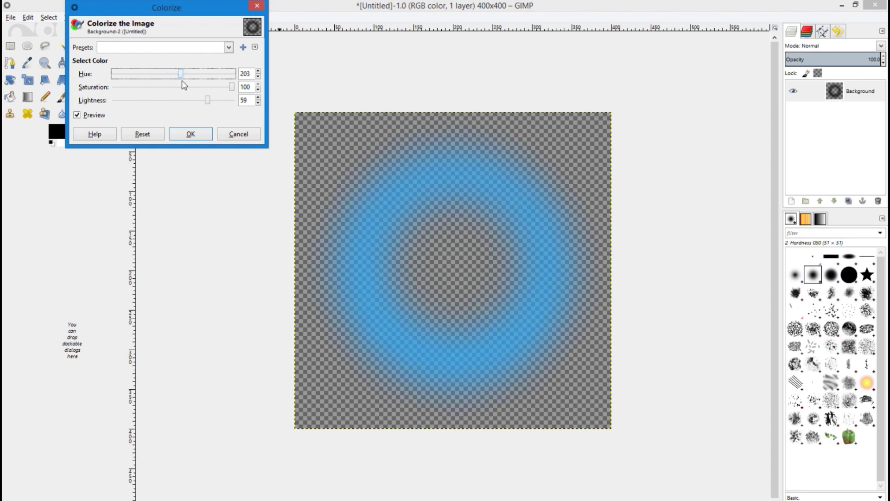
{"action": "left_click", "coordinate": [191, 135]}
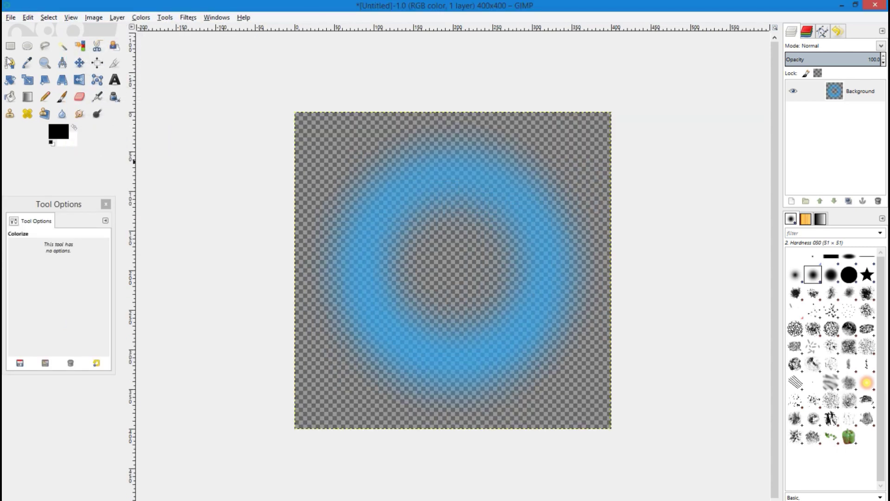
Select the entire canvas with a rectangular selection and copy the blue ring
{"action": "left_click", "coordinate": [10, 46]}
{"action": "left_click_drag", "start_coordinate": [283, 98], "coordinate": [635, 458]}
{"action": "key", "text": "Return"}
{"action": "key", "text": "ctrl+c"}
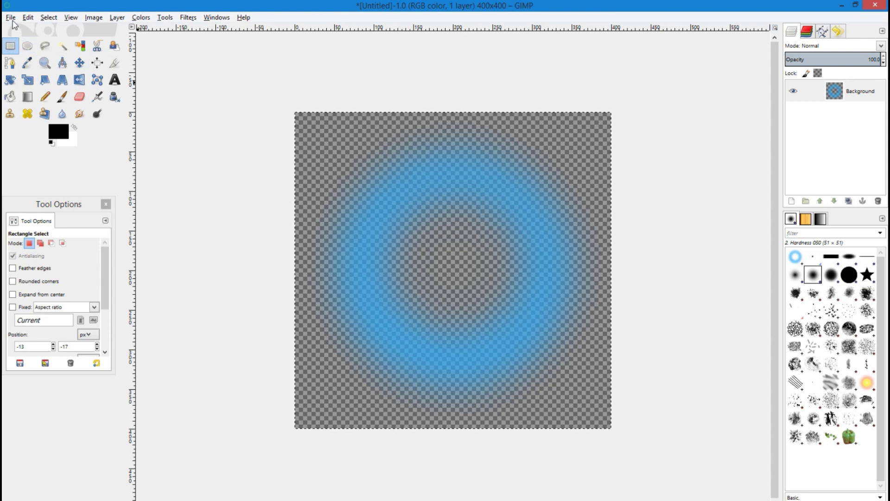
Add a new 400 × 400 transparent layer and delete the Background layer that holds the large blue ring
{"action": "right_click", "coordinate": [849, 94]}
{"action": "left_click", "coordinate": [780, 113]}
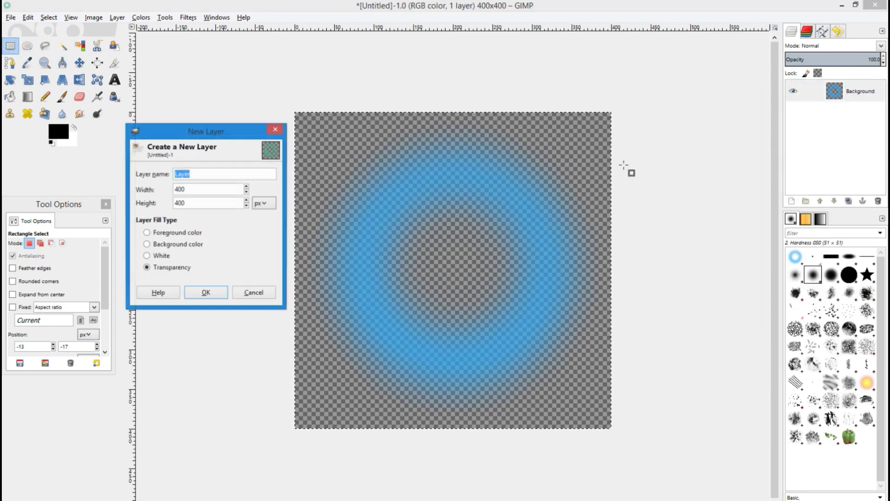
{"action": "left_click", "coordinate": [202, 293]}
{"action": "right_click", "coordinate": [848, 123]}
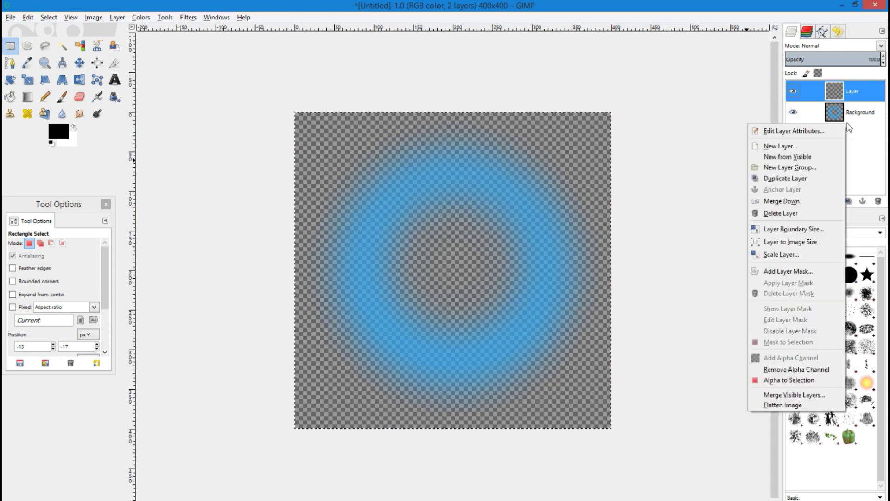
{"action": "left_click", "coordinate": [848, 121]}
{"action": "left_click", "coordinate": [847, 115]}
{"action": "right_click", "coordinate": [847, 115]}
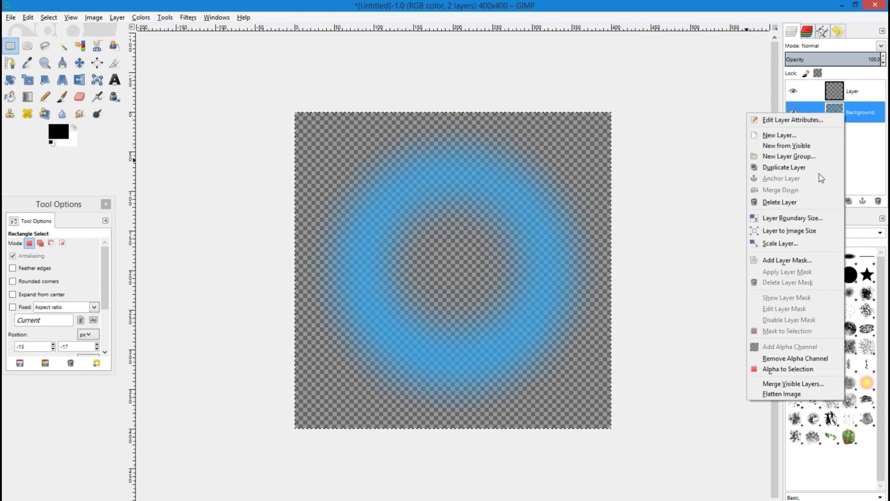
{"action": "left_click", "coordinate": [783, 202]}
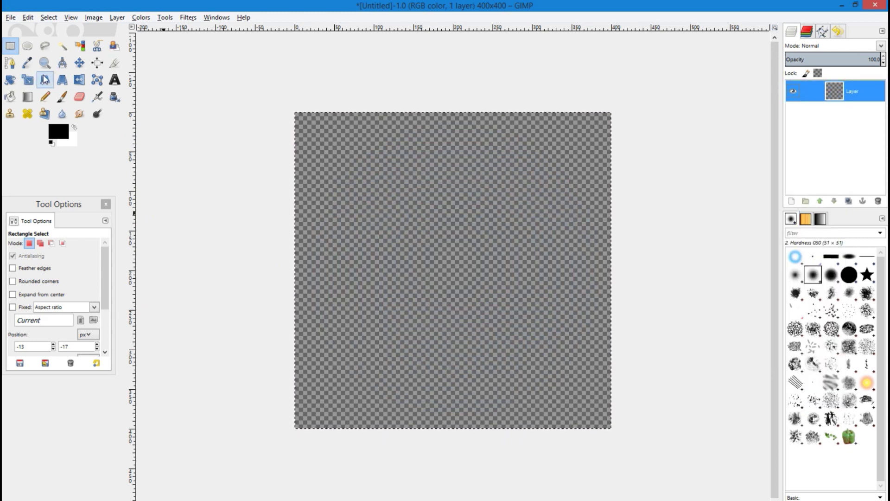
Choose the Paintbrush with the copied blue ring as its Clipboard brush, at about size 171
{"action": "left_click", "coordinate": [45, 97]}
{"action": "left_click", "coordinate": [62, 97]}
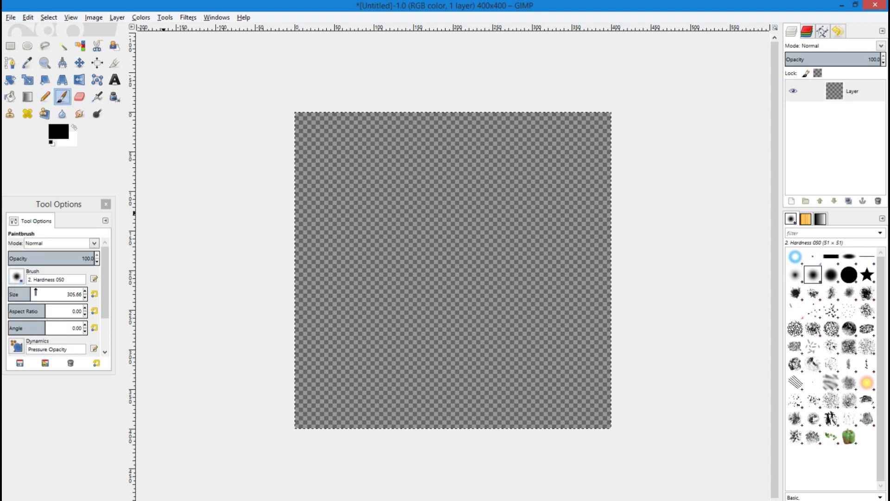
{"action": "left_click_drag", "start_coordinate": [33, 294], "coordinate": [21, 294]}
{"action": "left_click", "coordinate": [794, 257]}
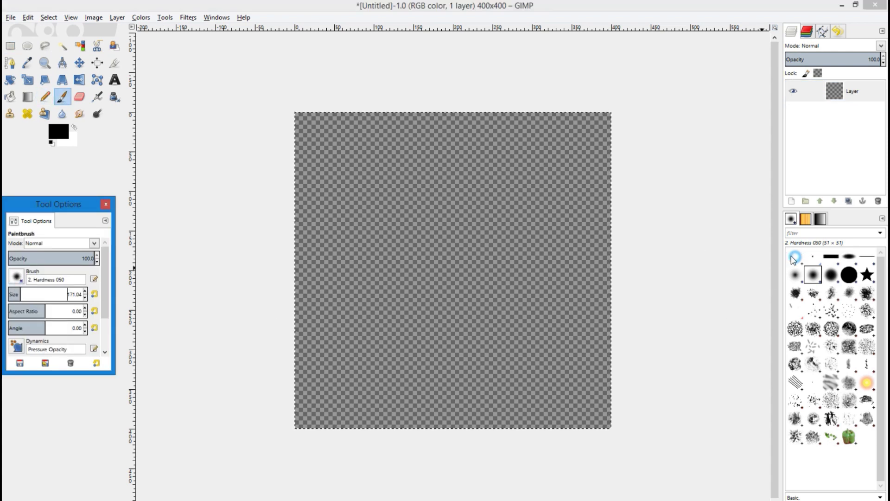
{"action": "left_click", "coordinate": [393, 318]}
{"action": "key", "text": "ctrl+z"}
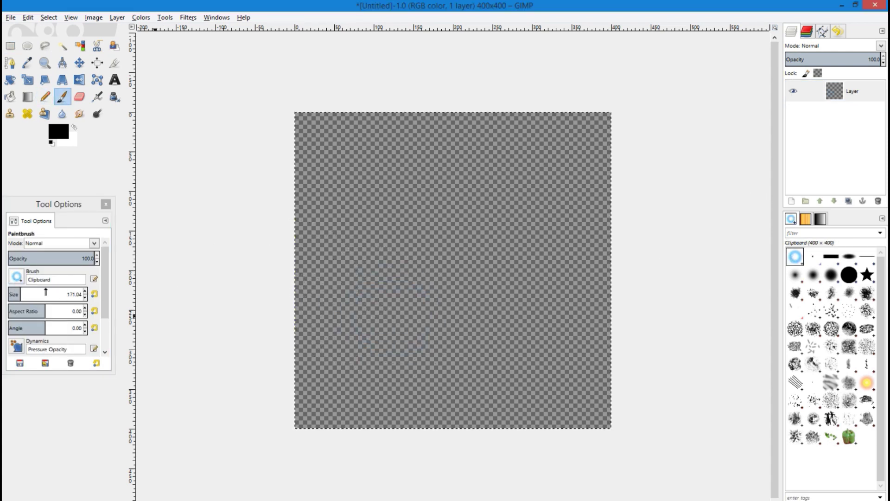
{"action": "left_click", "coordinate": [15, 294]}
{"action": "left_click", "coordinate": [14, 294]}
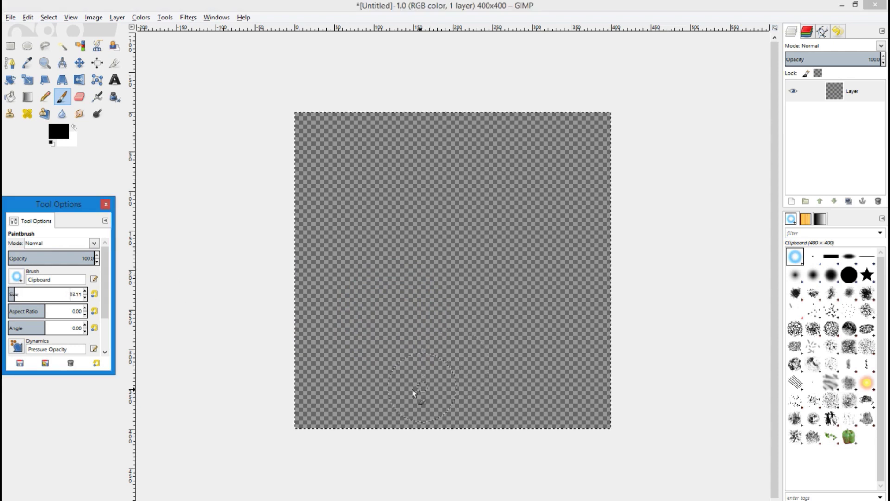
{"action": "left_click", "coordinate": [338, 386]}
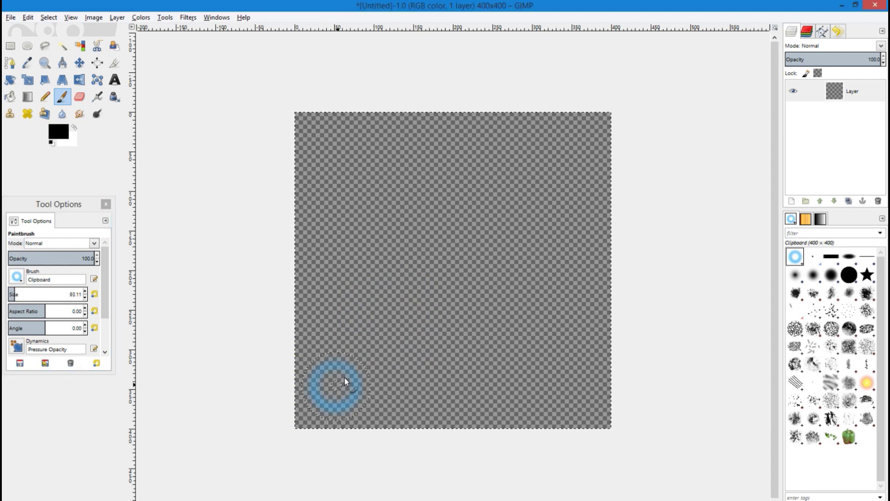
{"action": "left_click", "coordinate": [353, 241]}
{"action": "key", "text": "ctrl+z"}
{"action": "key", "text": "ctrl+z"}
Set the brush size to about 43.5 and stamp medium blue rings scattered across the whole canvas
{"action": "left_click", "coordinate": [11, 293]}
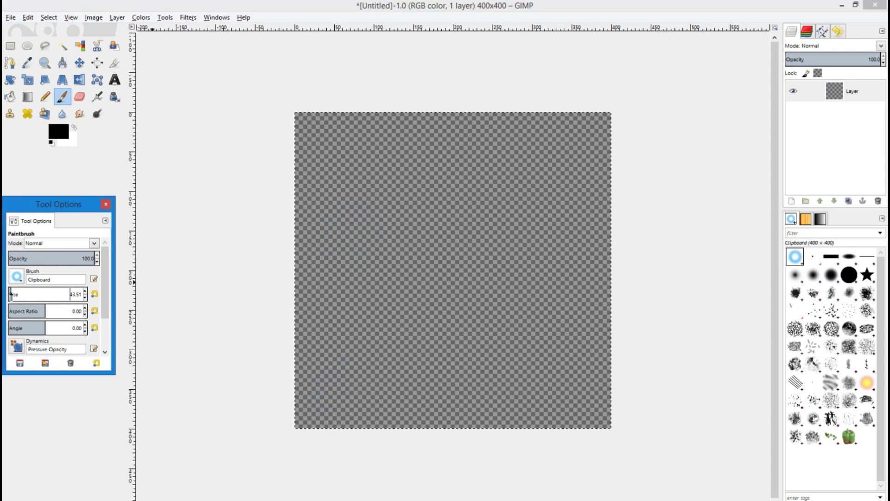
{"action": "left_click", "coordinate": [321, 399]}
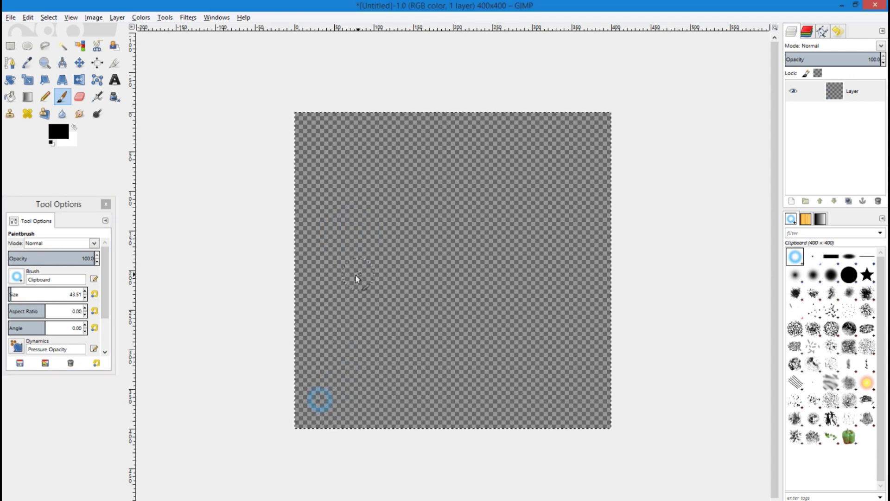
{"action": "left_click", "coordinate": [452, 187]}
{"action": "left_click", "coordinate": [452, 285]}
{"action": "left_click", "coordinate": [398, 373]}
{"action": "left_click", "coordinate": [568, 262]}
{"action": "left_click", "coordinate": [501, 239]}
{"action": "left_click", "coordinate": [556, 162]}
{"action": "left_click", "coordinate": [500, 150]}
Set the brush size to about 8 and stamp tiny rings in the gaps between the medium ones
{"action": "left_click", "coordinate": [7, 295]}
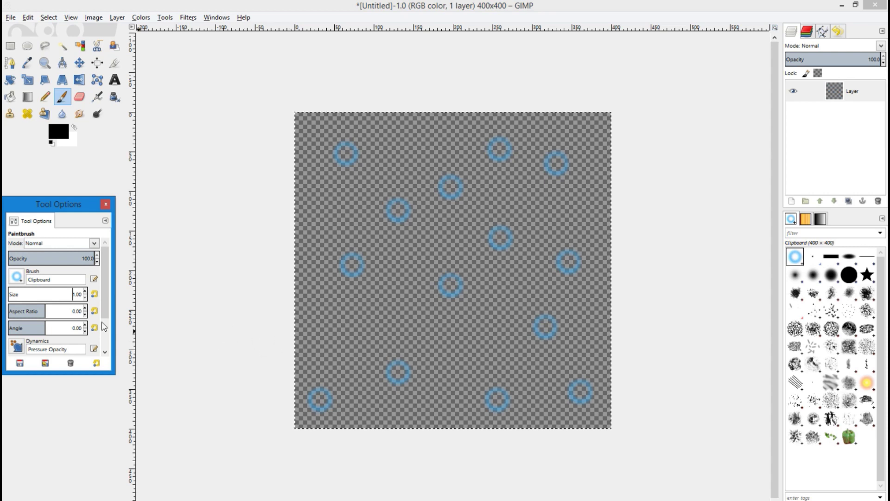
{"action": "left_click", "coordinate": [8, 295]}
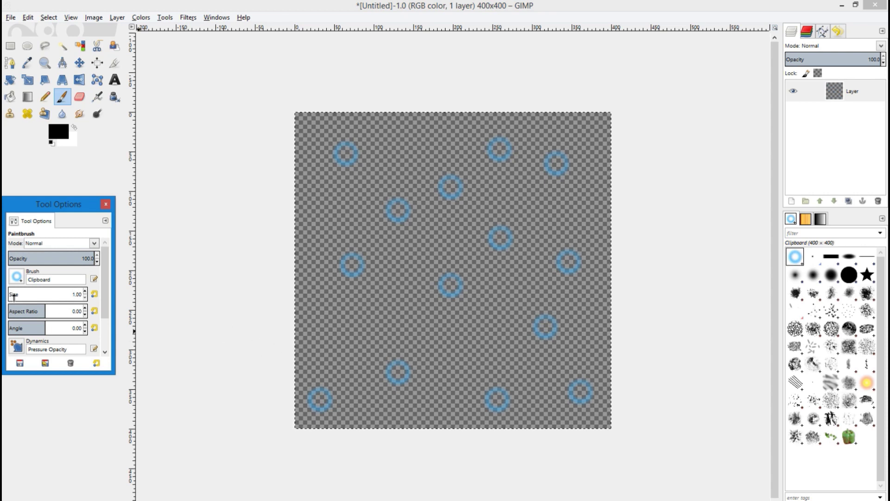
{"action": "left_click", "coordinate": [338, 339]}
{"action": "left_click", "coordinate": [440, 350]}
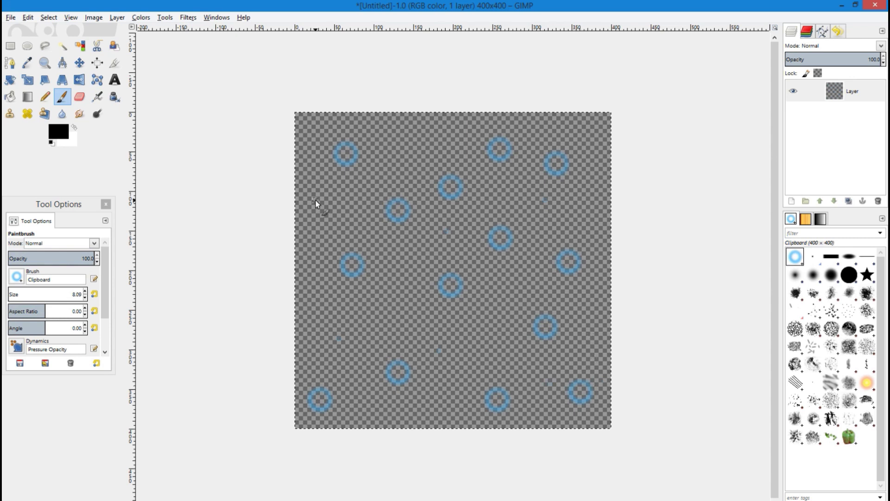
{"action": "left_click", "coordinate": [402, 144]}
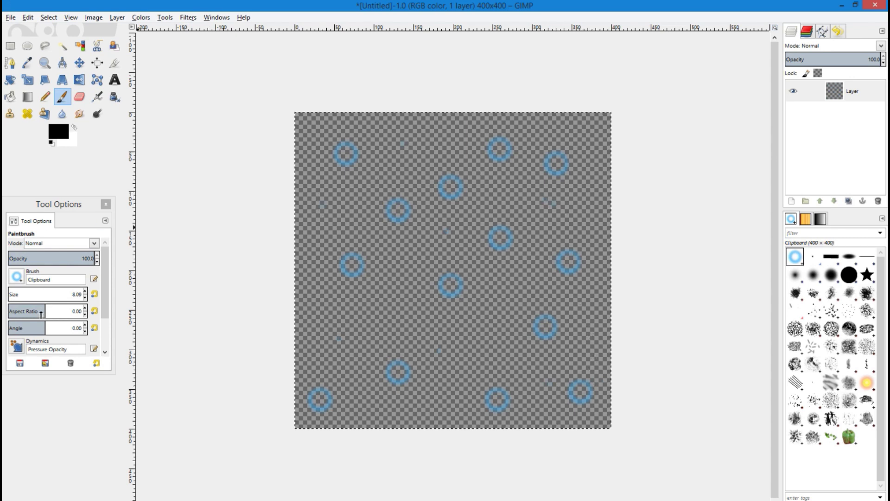
{"action": "left_click", "coordinate": [14, 291]}
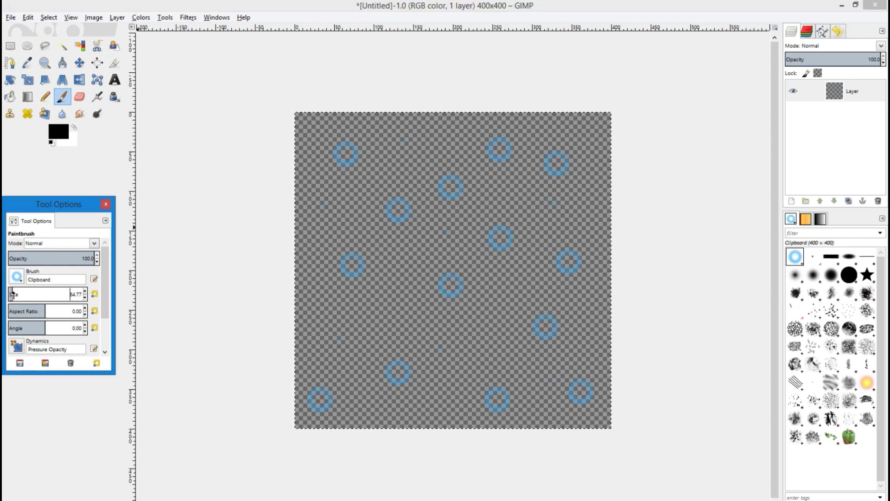
{"action": "left_click", "coordinate": [350, 326]}
{"action": "key", "text": "ctrl+z"}
Set the brush size to about 22 and stamp small rings in the empty areas between the medium ones
{"action": "left_click", "coordinate": [9, 292]}
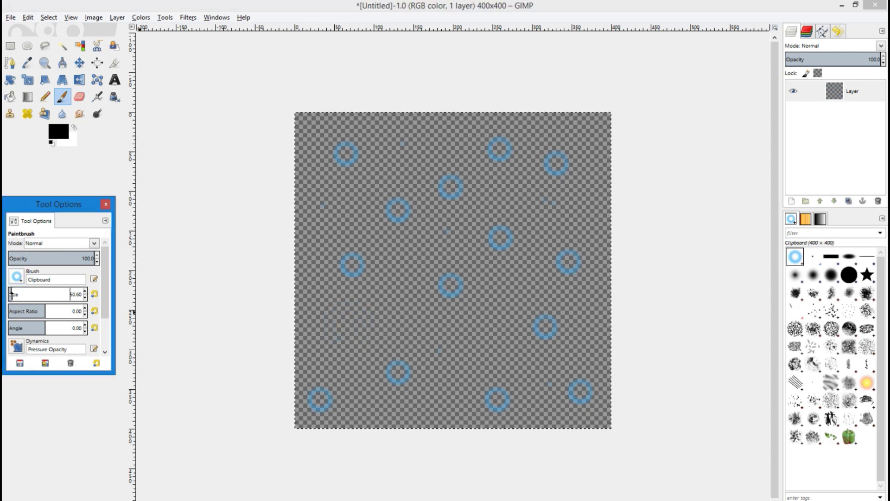
{"action": "left_click", "coordinate": [386, 315]}
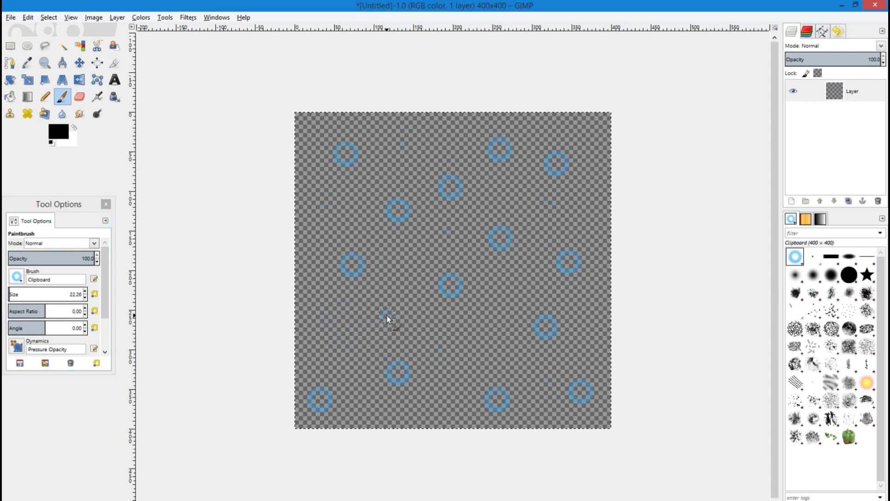
{"action": "left_click", "coordinate": [490, 356]}
{"action": "left_click", "coordinate": [541, 206]}
{"action": "left_click", "coordinate": [587, 324]}
{"action": "left_click", "coordinate": [363, 369]}
{"action": "left_click", "coordinate": [402, 261]}
{"action": "left_click", "coordinate": [409, 175]}
{"action": "left_click", "coordinate": [331, 201]}
Export the bubble image to the Desktop folder as Under.png with the default PNG options
{"action": "left_click", "coordinate": [10, 17]}
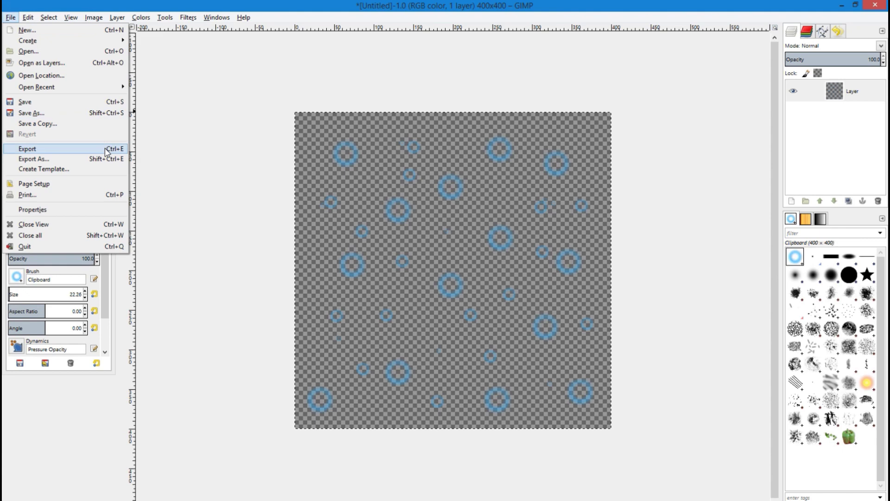
{"action": "left_click", "coordinate": [65, 149]}
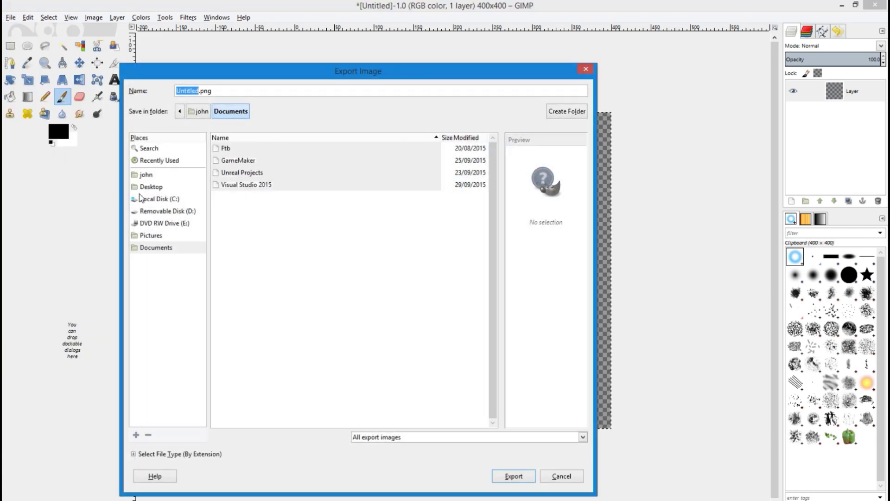
{"action": "type", "text": "Under"}
{"action": "left_click", "coordinate": [151, 187]}
{"action": "left_click", "coordinate": [513, 476]}
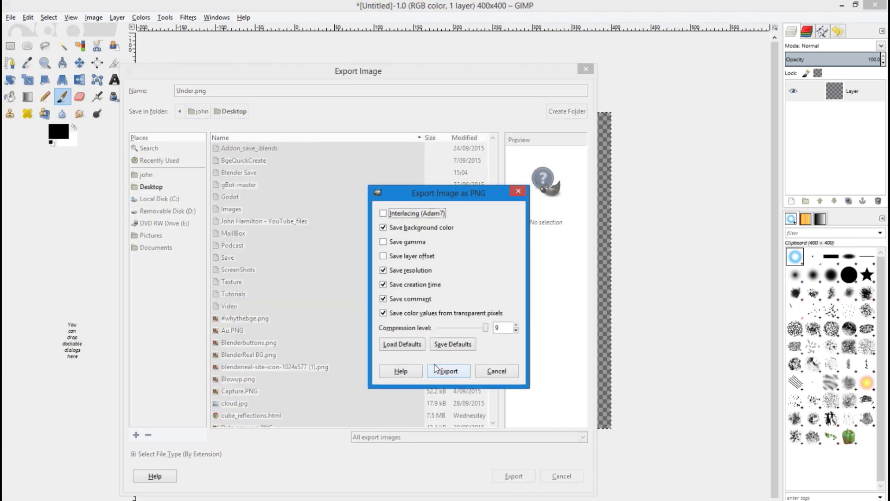
{"action": "left_click", "coordinate": [445, 371]}
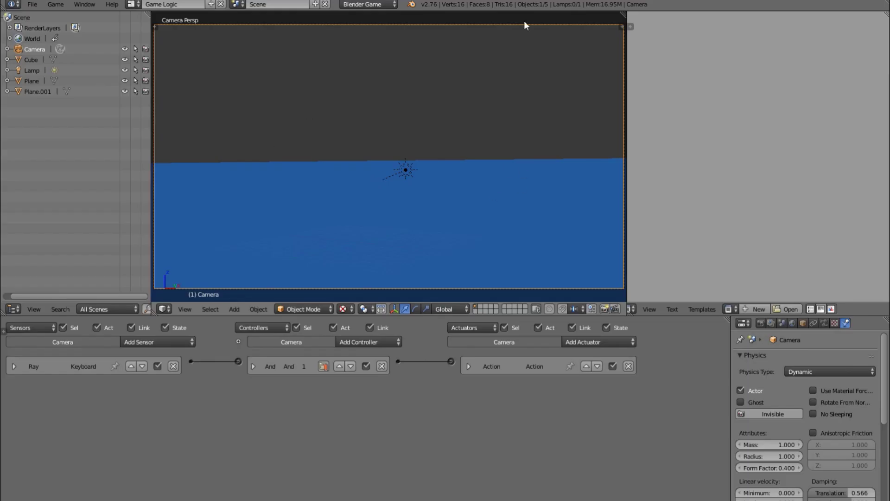
Switch to Blender, create a new empty scene and name it Overlay
{"action": "left_click", "coordinate": [316, 4]}
{"action": "left_click", "coordinate": [296, 26]}
{"action": "left_click", "coordinate": [284, 5]}
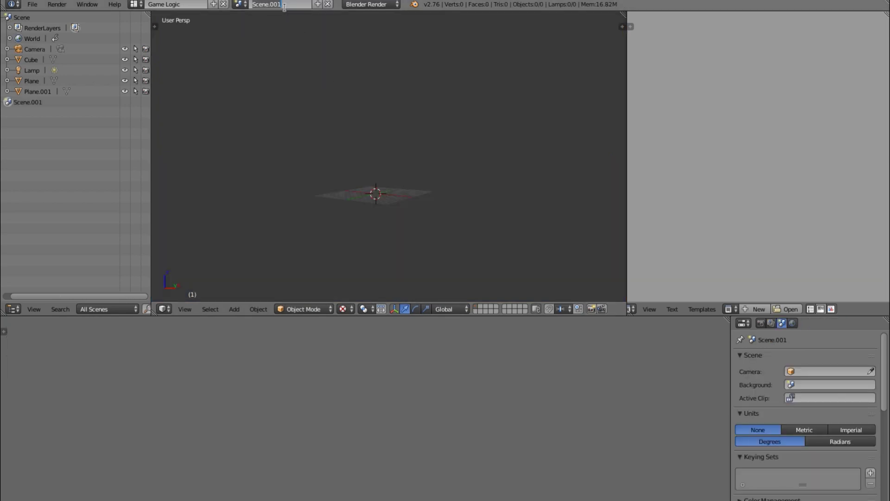
{"action": "type", "text": "G"}
{"action": "key", "text": "Return"}
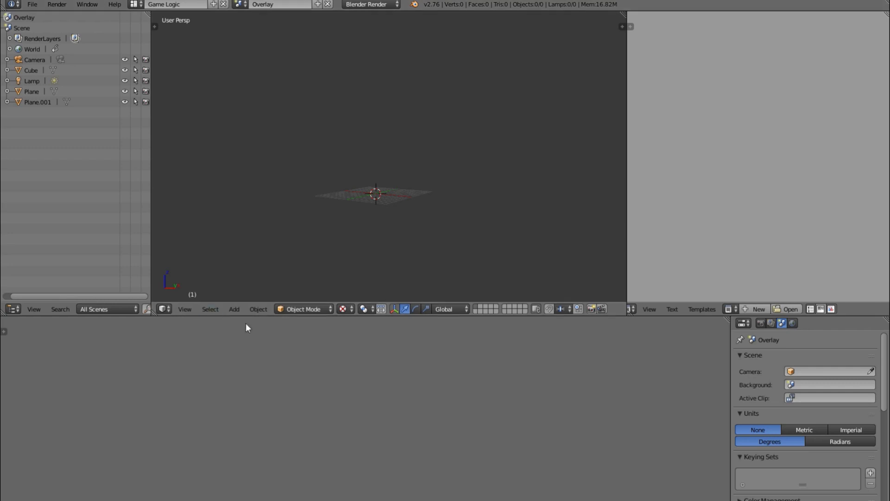
Add a camera at the center of the Overlay scene and raise it along the global Z axis
{"action": "left_click", "coordinate": [190, 311]}
{"action": "left_click", "coordinate": [209, 272]}
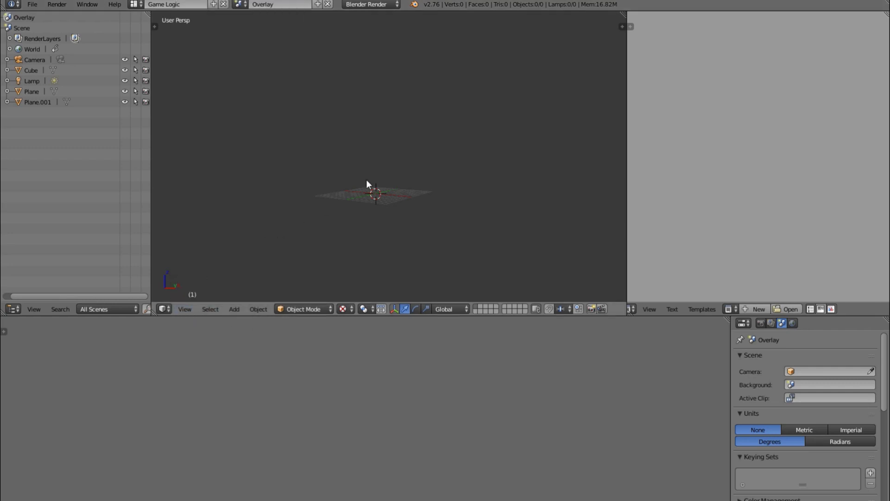
{"action": "middle_click_drag", "start_coordinate": [366, 180], "coordinate": [91, 333]}
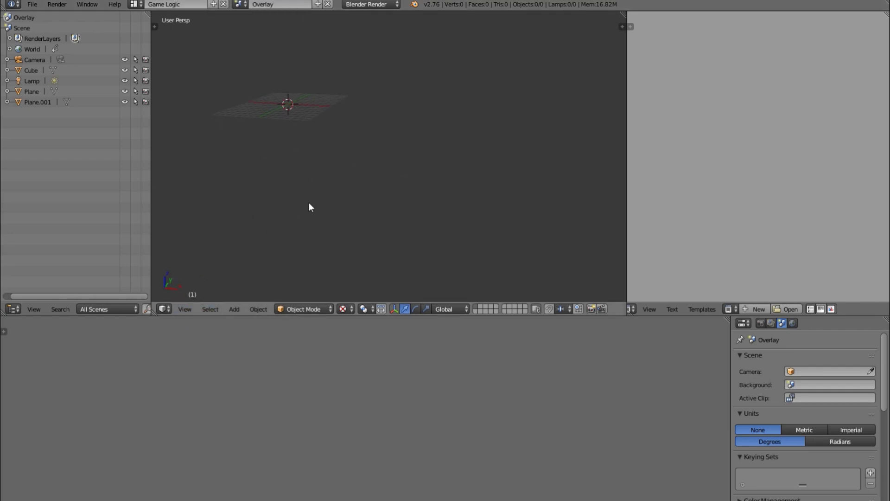
{"action": "key", "text": "shift+a"}
{"action": "left_click", "coordinate": [301, 316]}
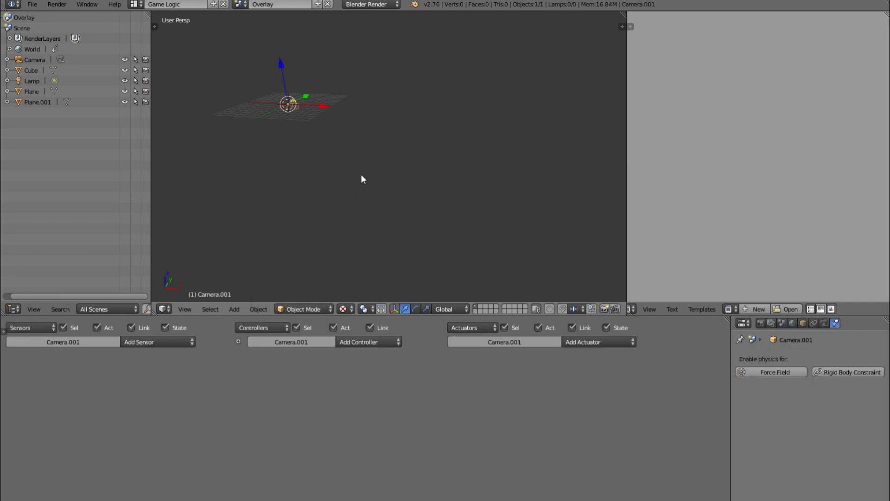
{"action": "key", "text": "g"}
{"action": "key", "text": "z"}
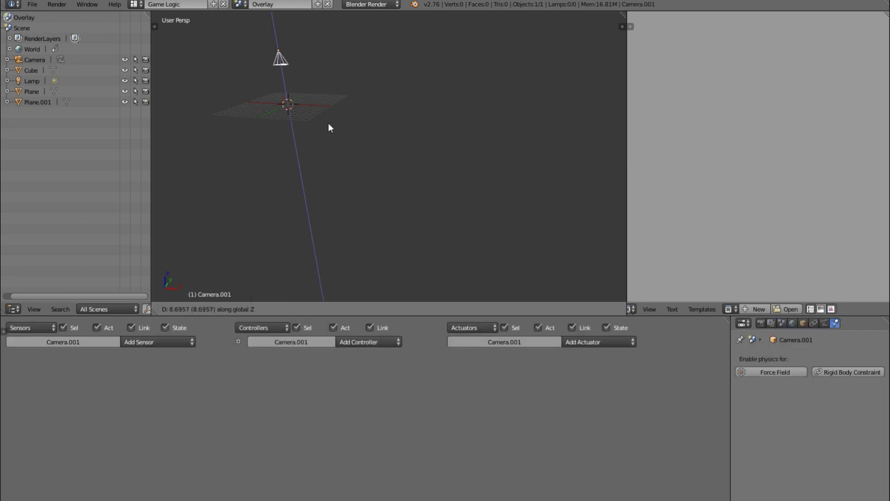
{"action": "left_click", "coordinate": [327, 112]}
{"action": "left_click", "coordinate": [184, 309]}
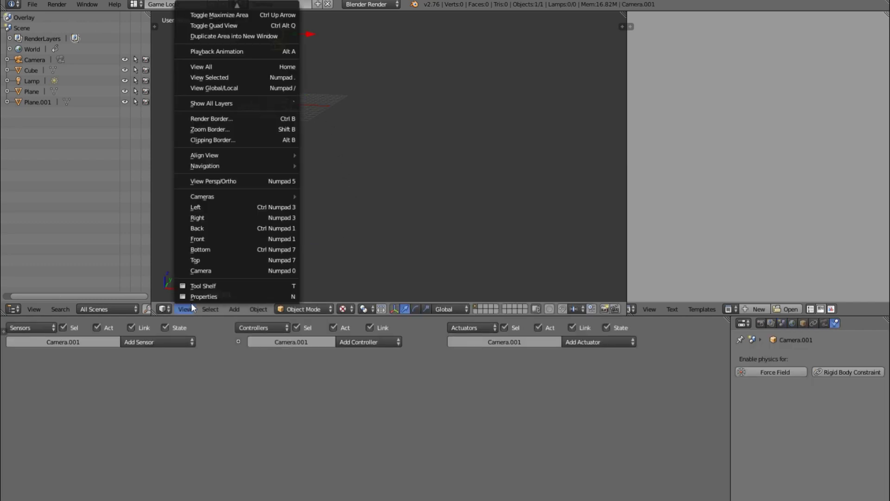
{"action": "left_click", "coordinate": [203, 271]}
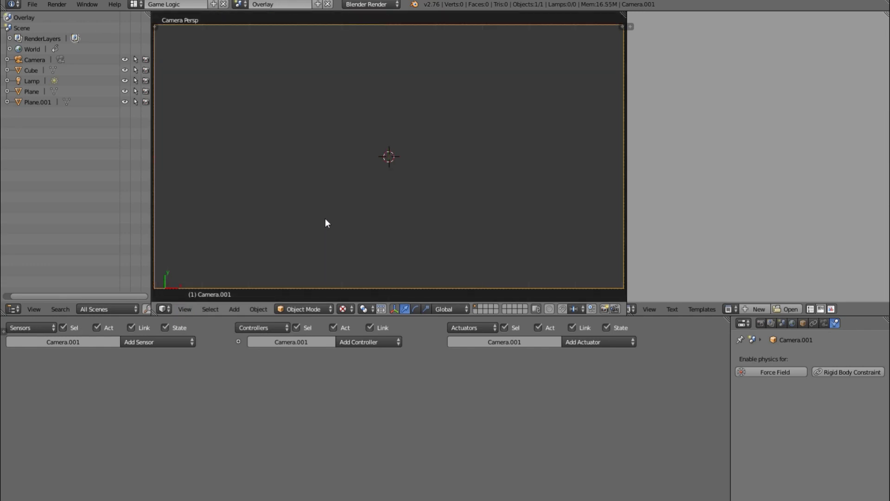
Add a UV sphere at the center of the Overlay scene and scale it up to several times its size
{"action": "middle_click_drag", "start_coordinate": [326, 223], "coordinate": [367, 184]}
{"action": "scroll", "coordinate": [397, 171], "scroll_direction": "down", "scroll_amount": 5}
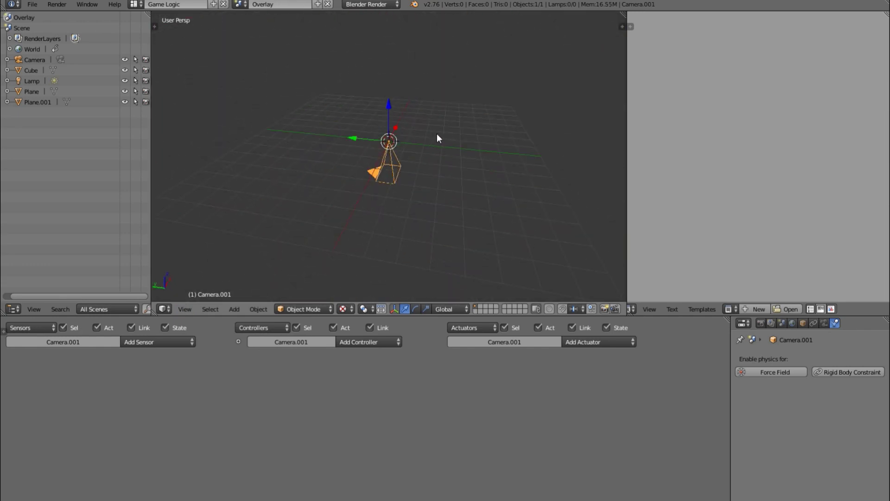
{"action": "middle_click_drag", "start_coordinate": [417, 141], "coordinate": [401, 132]}
{"action": "key", "text": "shift+a"}
{"action": "mouse_move", "coordinate": [385, 29]}
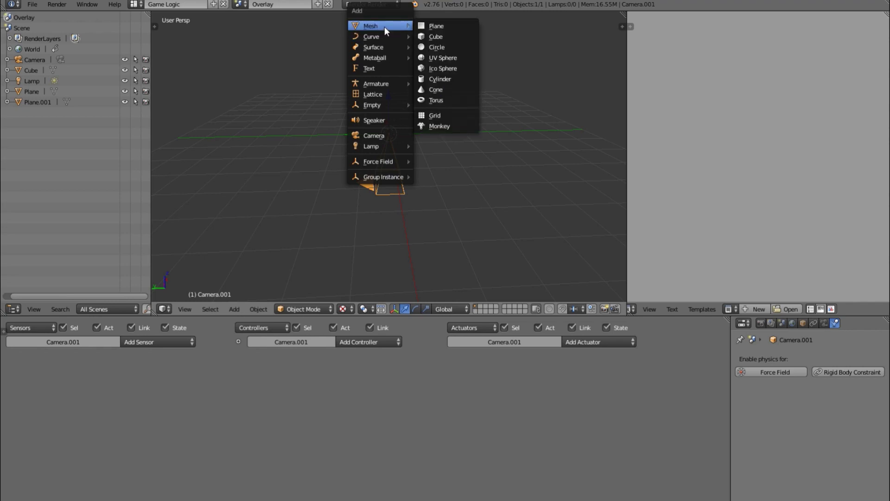
{"action": "left_click", "coordinate": [447, 57]}
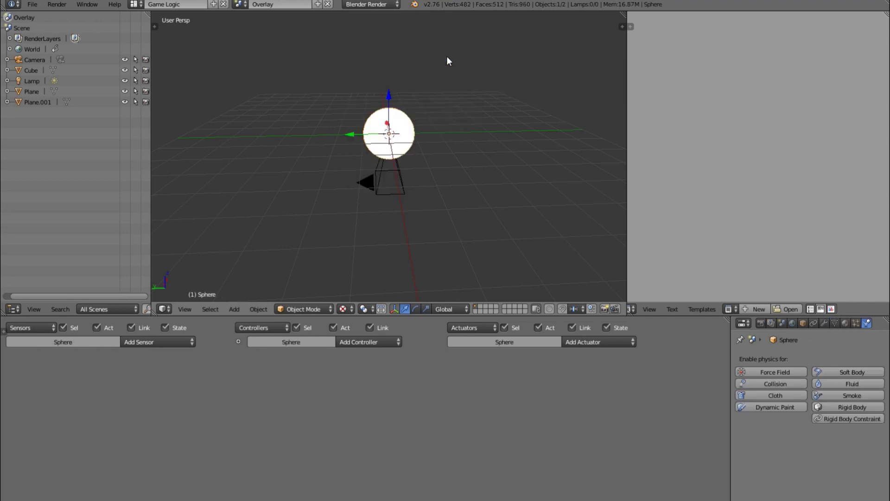
{"action": "key", "text": "s"}
{"action": "left_click", "coordinate": [559, 236]}
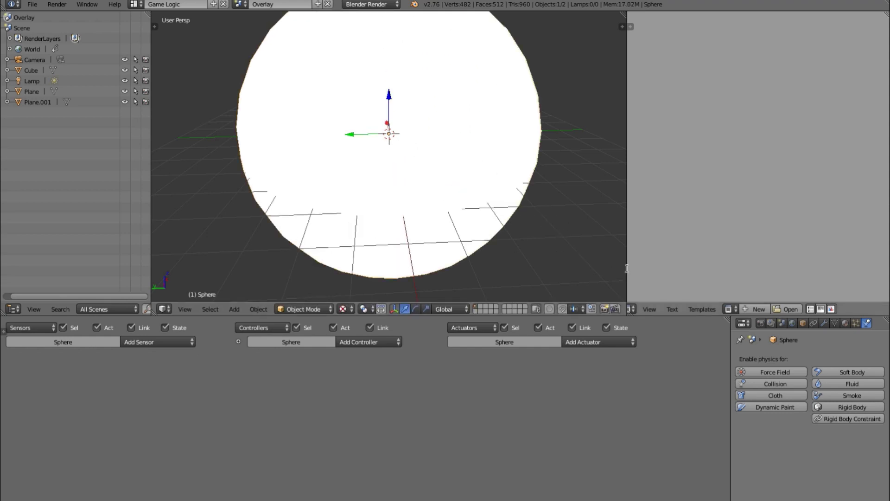
Widen the text editor area, change it to the UV/Image Editor, and put the sphere in Edit Mode
{"action": "left_click_drag", "start_coordinate": [627, 274], "coordinate": [557, 274]}
{"action": "left_click", "coordinate": [570, 308]}
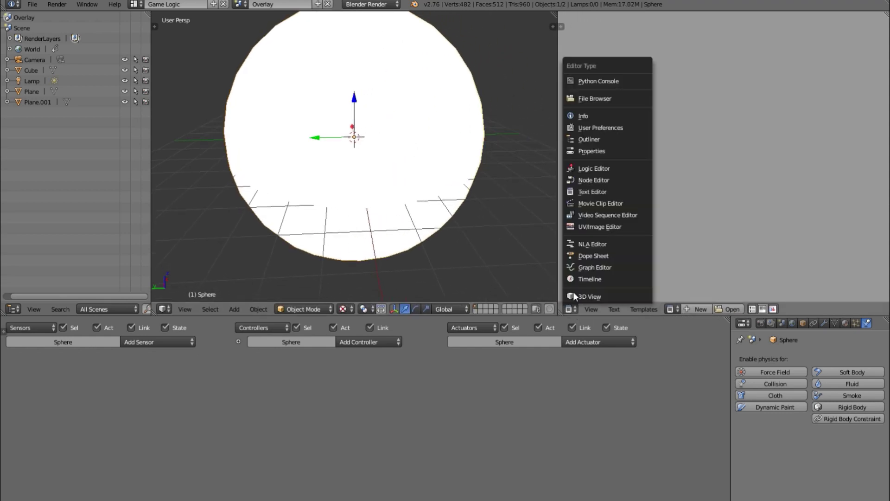
{"action": "left_click", "coordinate": [600, 227]}
{"action": "key", "text": "Tab"}
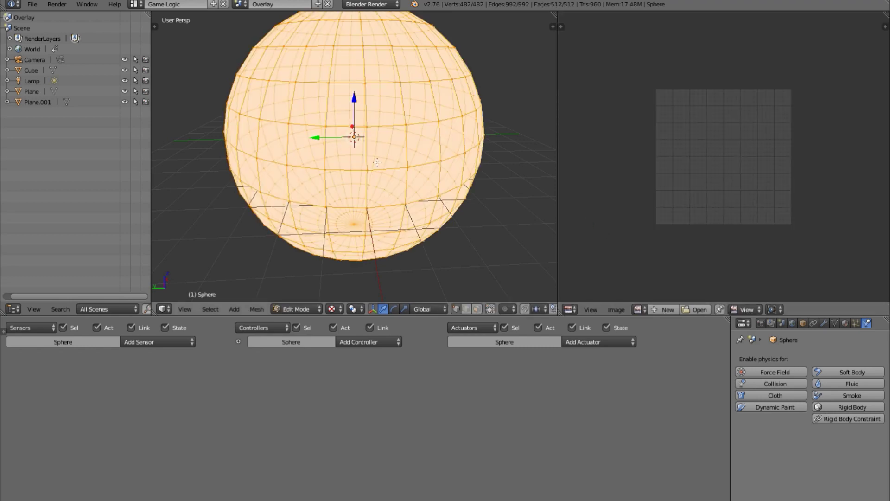
{"action": "key", "text": "u"}
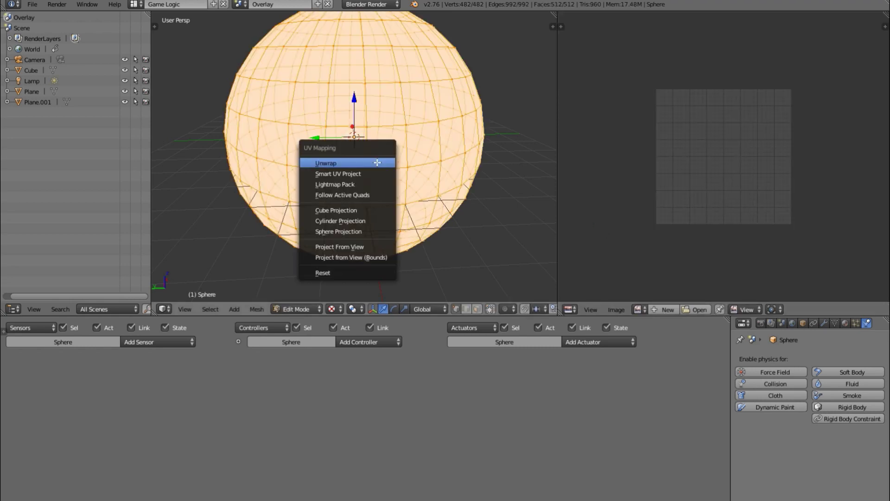
{"action": "left_click", "coordinate": [353, 230]}
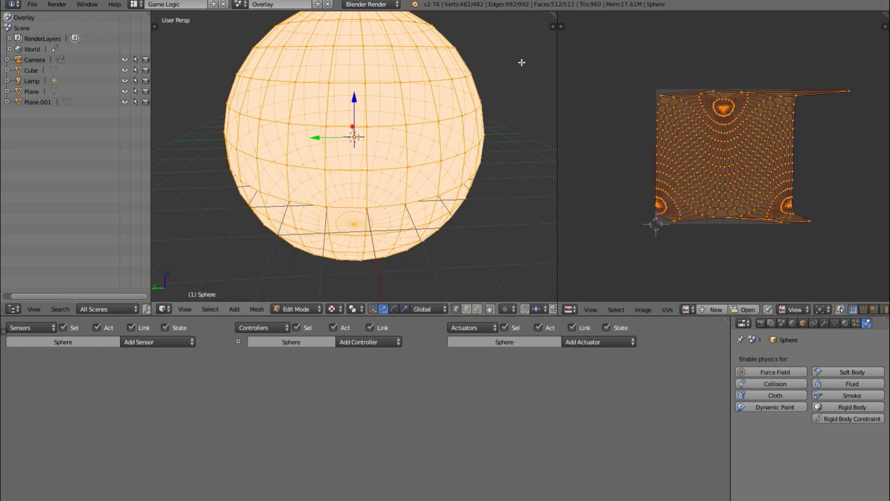
{"action": "key", "text": "ctrl+z"}
Select the horizontal edge loop around the sphere's middle and mark it as a seam
{"action": "right_click", "coordinate": [338, 208], "text": "alt"}
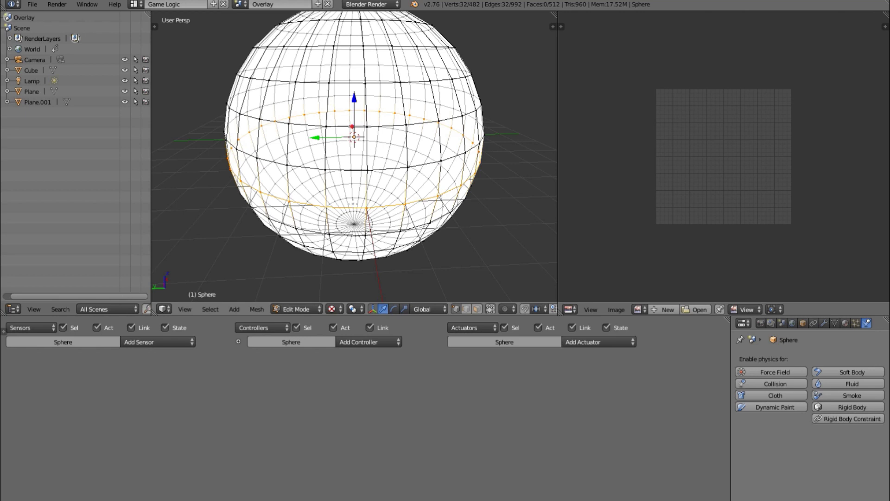
{"action": "key", "text": "e"}
{"action": "key", "text": "Escape"}
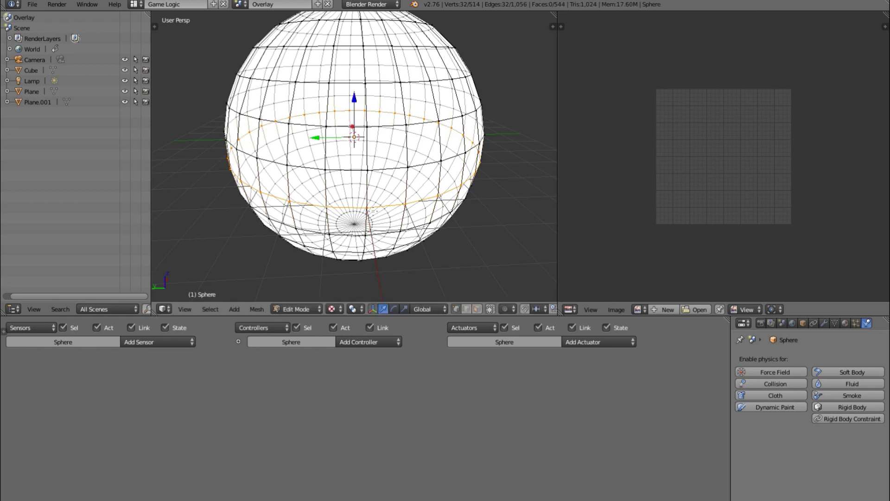
{"action": "key", "text": "s"}
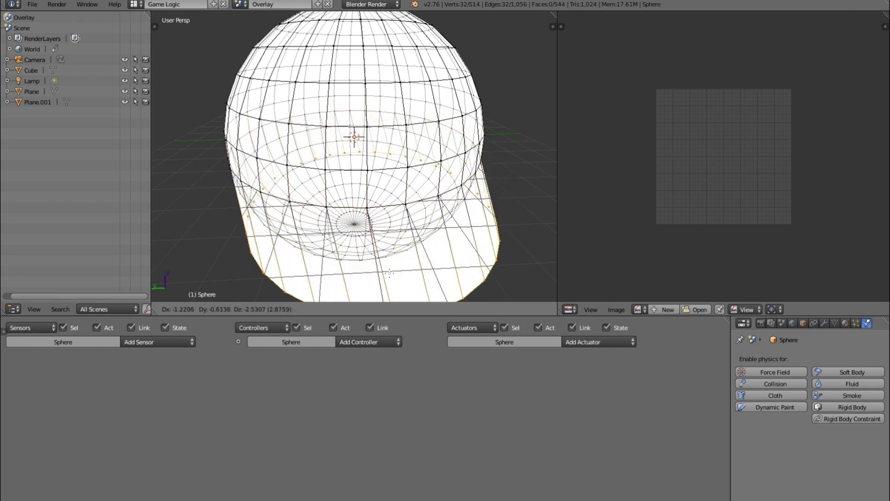
{"action": "key", "text": "Escape"}
{"action": "key", "text": "ctrl+z"}
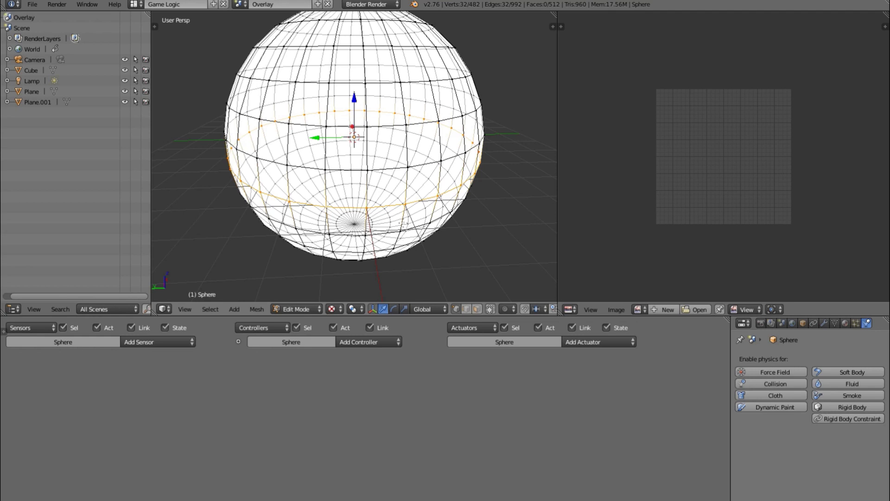
{"action": "key", "text": "w"}
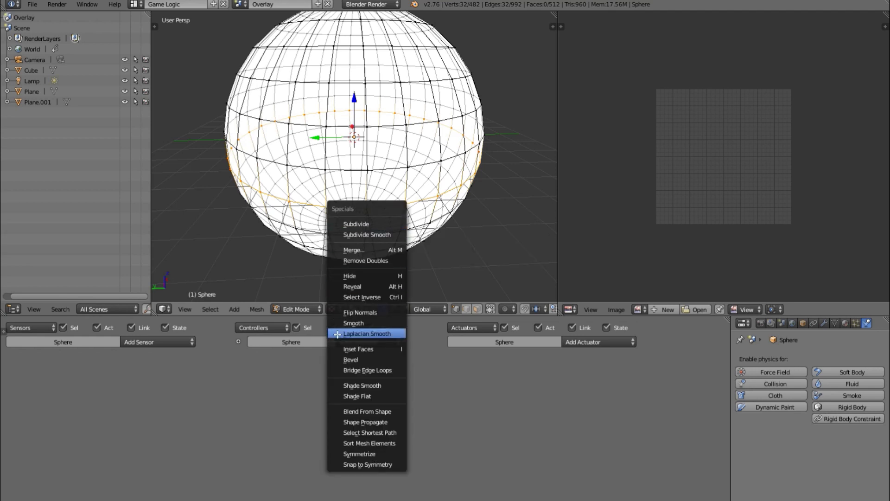
{"action": "key", "text": "ctrl+e"}
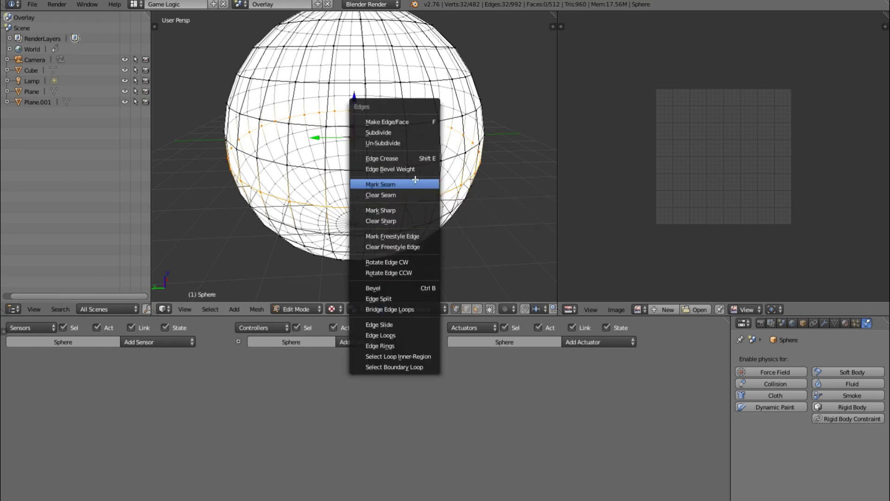
{"action": "left_click", "coordinate": [415, 184]}
Select the whole sphere mesh and unwrap it along the seam into two UV islands
{"action": "right_click", "coordinate": [386, 204], "text": "alt"}
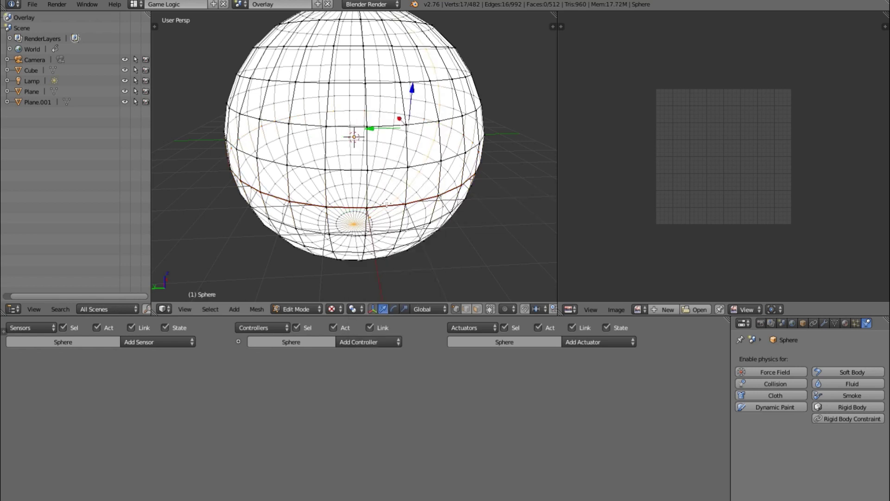
{"action": "right_click", "coordinate": [373, 205], "text": "alt"}
{"action": "right_click", "coordinate": [348, 203], "text": "alt"}
{"action": "key", "text": "a"}
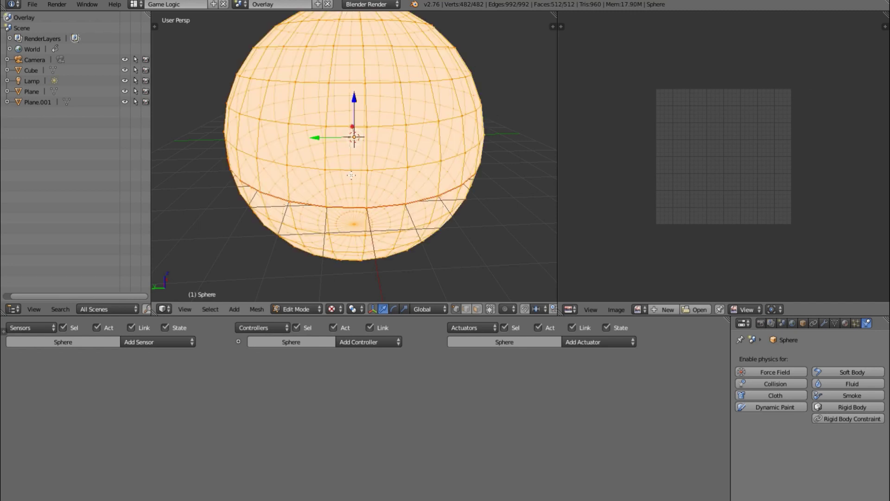
{"action": "key", "text": "u"}
{"action": "left_click", "coordinate": [320, 81]}
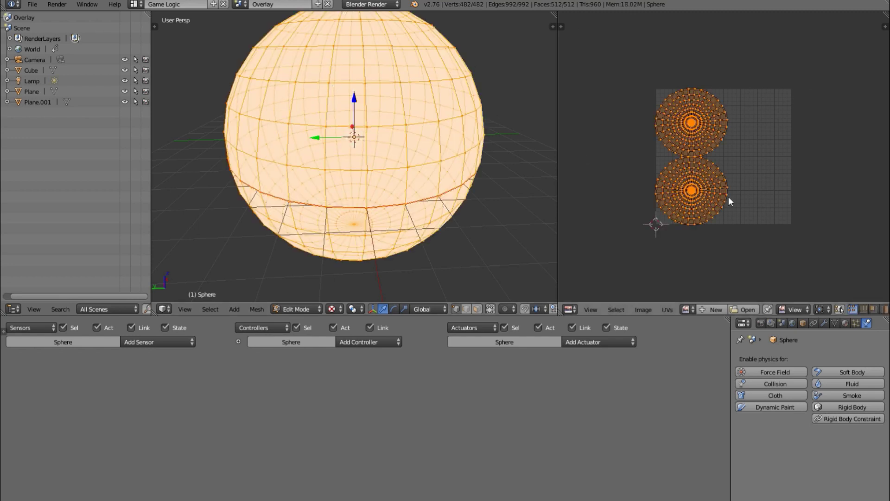
Open Under.png from the Desktop as the sphere's UV image and return to Object Mode
{"action": "left_click", "coordinate": [752, 308]}
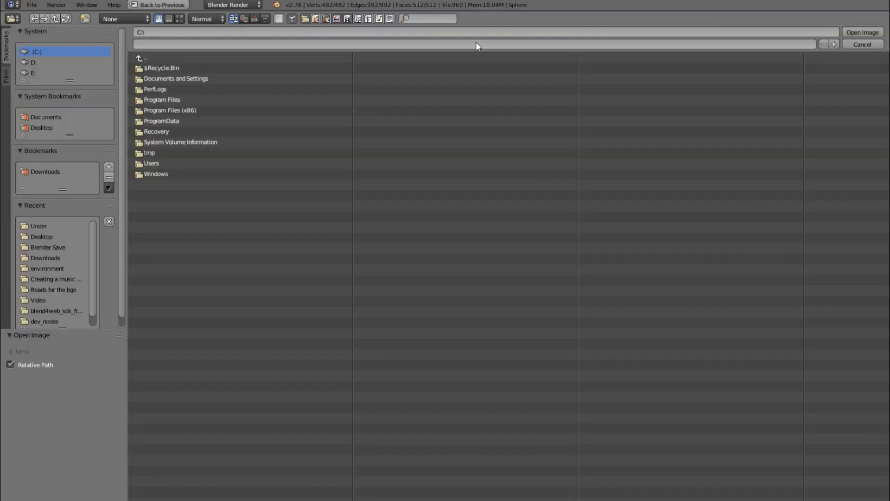
{"action": "left_click", "coordinate": [34, 127]}
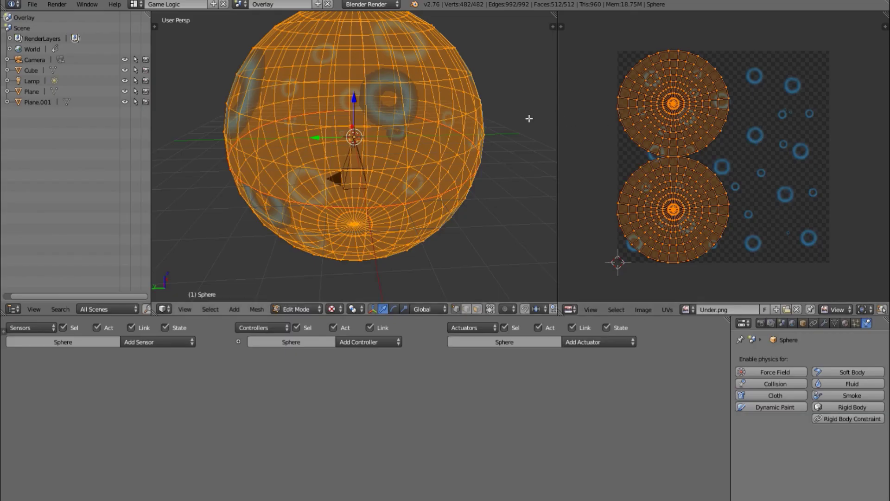
{"action": "key", "text": "Tab"}
{"action": "key", "text": "a"}
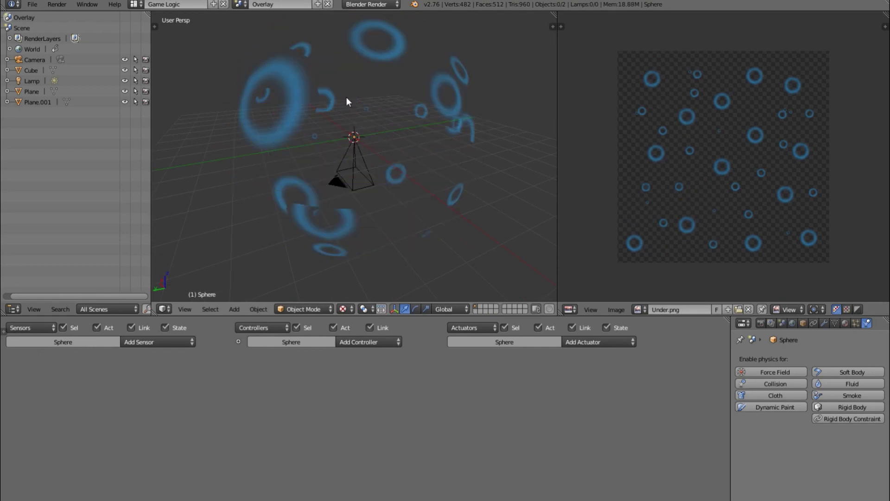
{"action": "middle_click_drag", "start_coordinate": [395, 103], "coordinate": [490, 61]}
In the sphere's Edit Mode, scale all its UVs up to about twice their size over the bubble image
{"action": "key", "text": "Tab"}
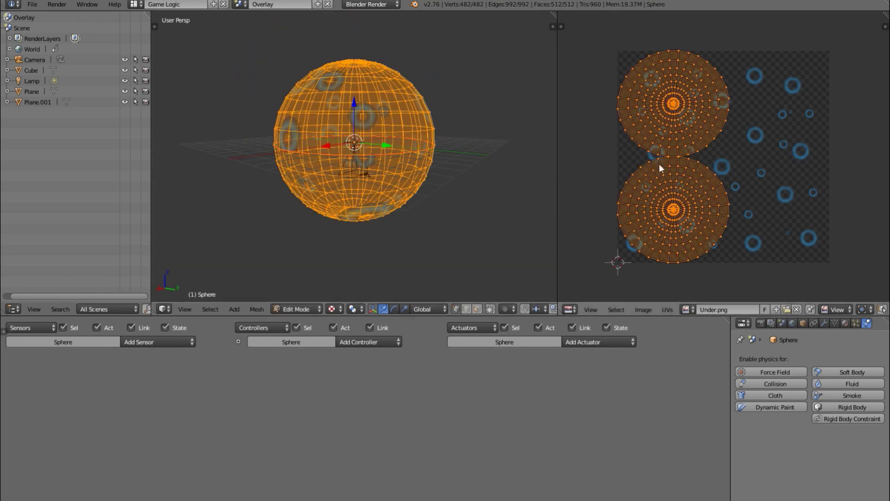
{"action": "key", "text": "a"}
{"action": "key", "text": "a"}
{"action": "key", "text": "s"}
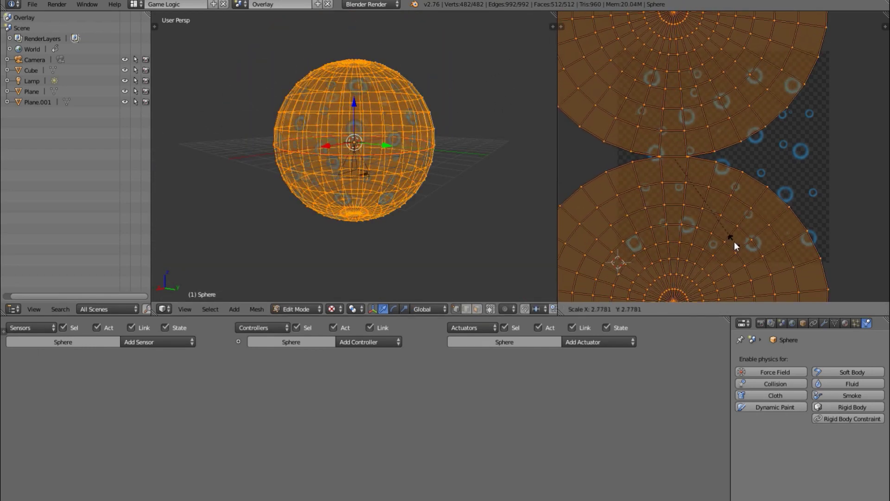
{"action": "left_click", "coordinate": [716, 190]}
{"action": "scroll", "coordinate": [709, 190], "scroll_direction": "up", "scroll_amount": 4}
{"action": "key", "text": "s"}
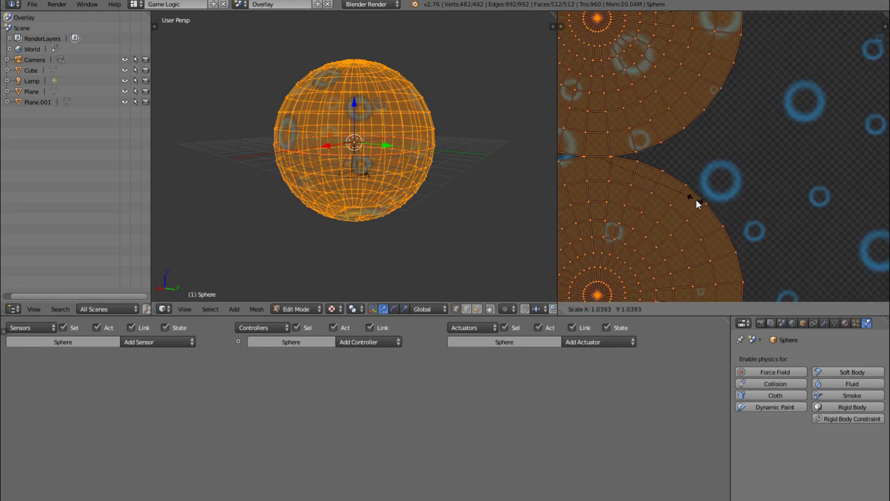
{"action": "right_click", "coordinate": [740, 294]}
{"action": "scroll", "coordinate": [738, 221], "scroll_direction": "down", "scroll_amount": 4}
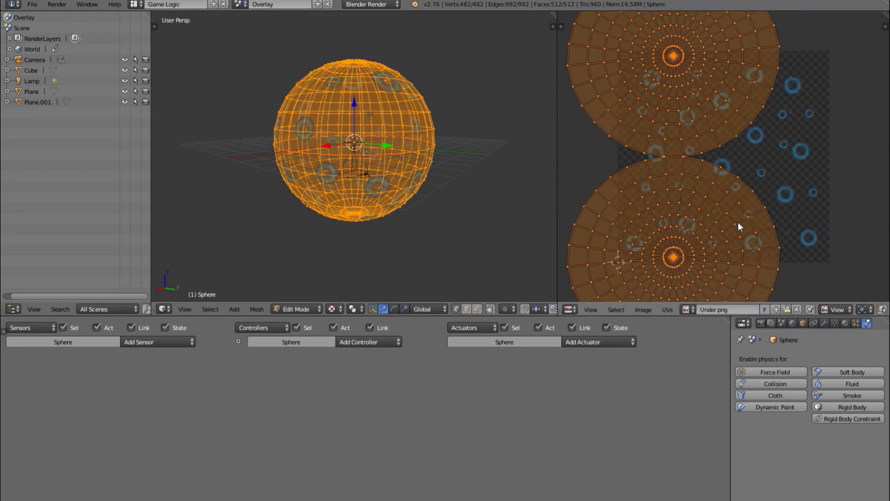
Move the UV islands toward the center of the bubble image, scale them up about 1.9 times, and leave Edit Mode
{"action": "scroll", "coordinate": [738, 222], "scroll_direction": "up", "scroll_amount": 3}
{"action": "key", "text": "g"}
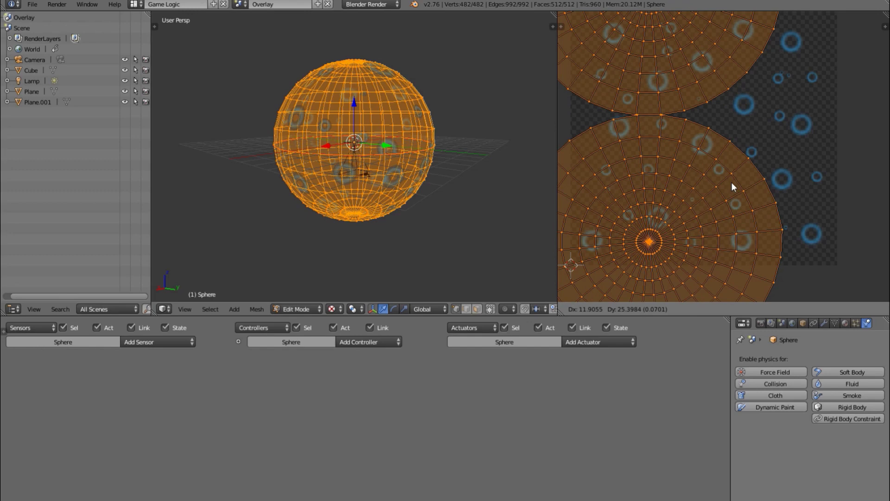
{"action": "left_click", "coordinate": [780, 190]}
{"action": "scroll", "coordinate": [780, 190], "scroll_direction": "down", "scroll_amount": 4}
{"action": "key", "text": "s"}
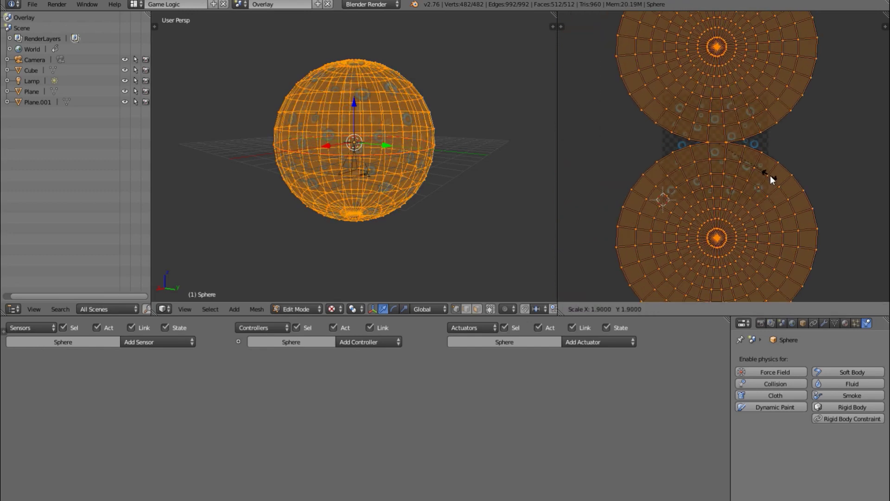
{"action": "left_click", "coordinate": [769, 175]}
{"action": "scroll", "coordinate": [748, 220], "scroll_direction": "up", "scroll_amount": 2}
{"action": "key", "text": "Tab"}
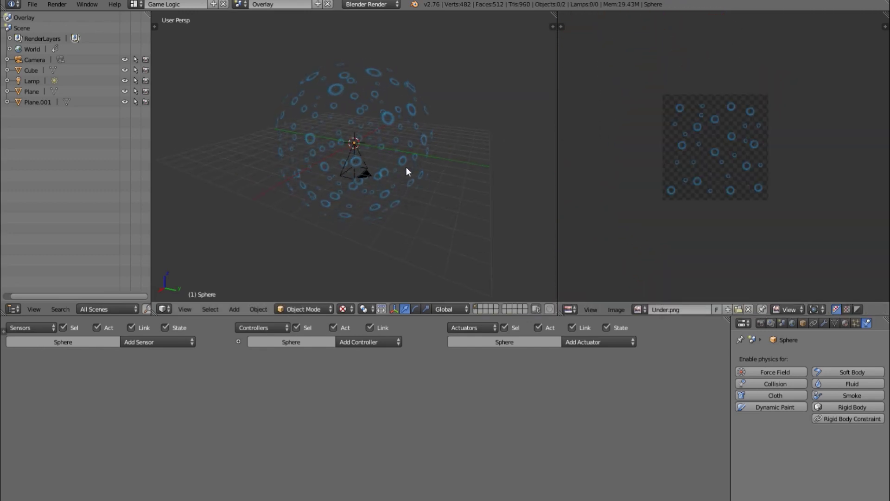
Reopen the sphere in Edit Mode, select only its upper UV island and scale it down very slightly
{"action": "scroll", "coordinate": [375, 147], "scroll_direction": "up", "scroll_amount": 5}
{"action": "middle_click_drag", "start_coordinate": [376, 147], "coordinate": [238, 135]}
{"action": "scroll", "coordinate": [380, 163], "scroll_direction": "down", "scroll_amount": 5}
{"action": "middle_click_drag", "start_coordinate": [381, 163], "coordinate": [409, 143]}
{"action": "right_click", "coordinate": [412, 137]}
{"action": "key", "text": "Tab"}
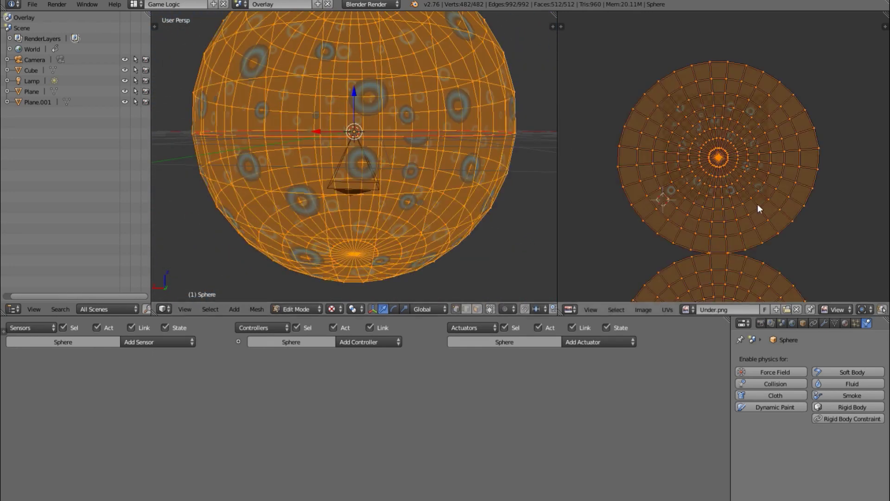
{"action": "key", "text": "a"}
{"action": "scroll", "coordinate": [817, 244], "scroll_direction": "up", "scroll_amount": 1}
{"action": "key", "text": "a"}
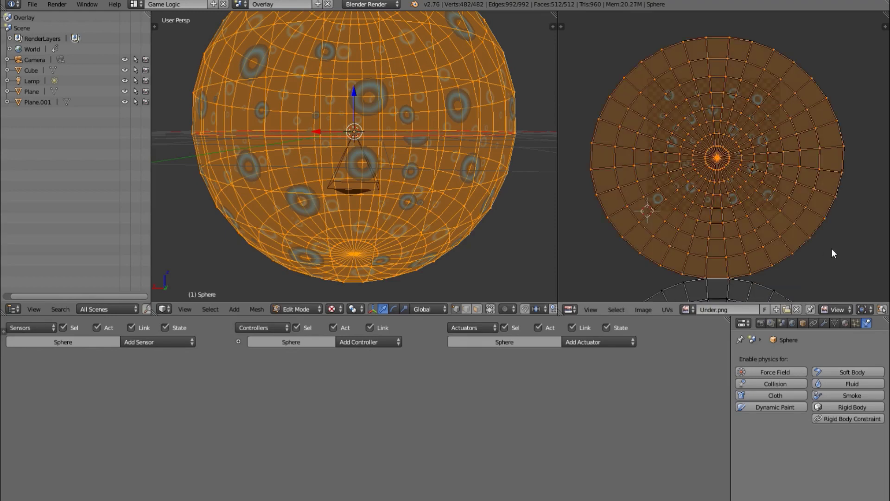
{"action": "key", "text": "s"}
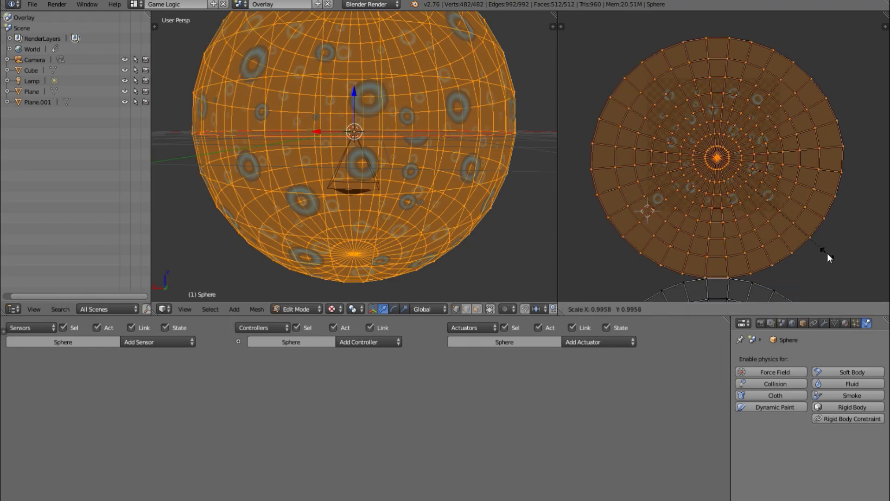
{"action": "left_click", "coordinate": [827, 253]}
Scale the upper UV island up a little, return to Object Mode and deselect the sphere
{"action": "key", "text": "a"}
{"action": "middle_click_drag", "start_coordinate": [450, 167], "coordinate": [376, 164]}
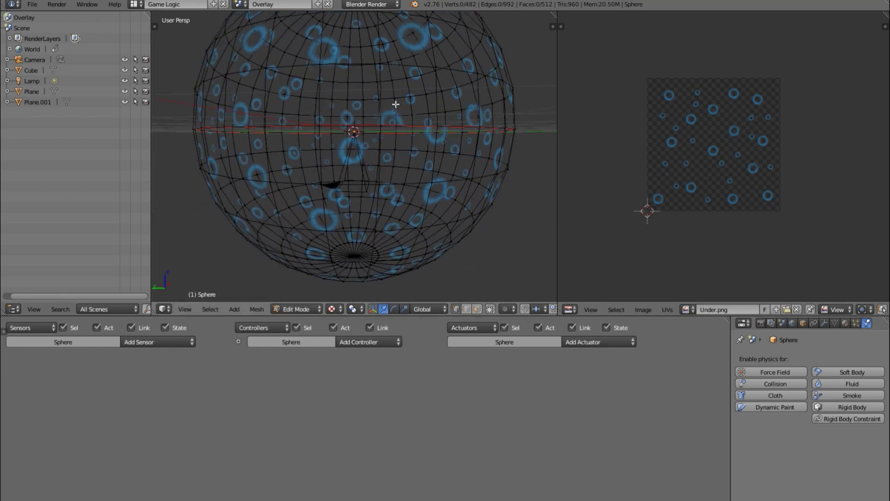
{"action": "key", "text": "a"}
{"action": "key", "text": "e"}
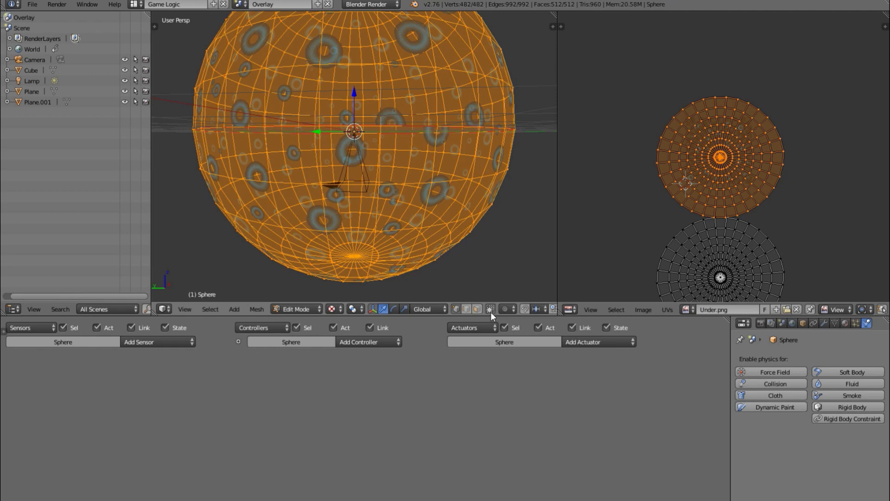
{"action": "key", "text": "s"}
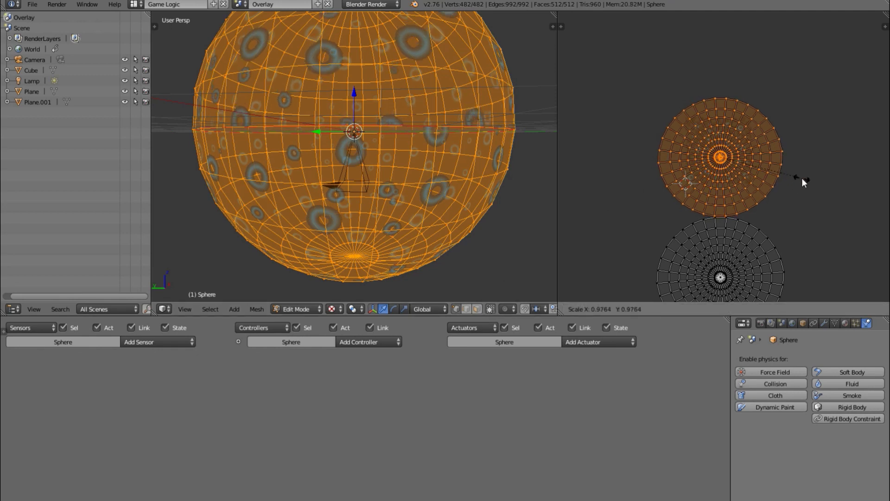
{"action": "left_click", "coordinate": [825, 210]}
{"action": "key", "text": "Tab"}
{"action": "key", "text": "a"}
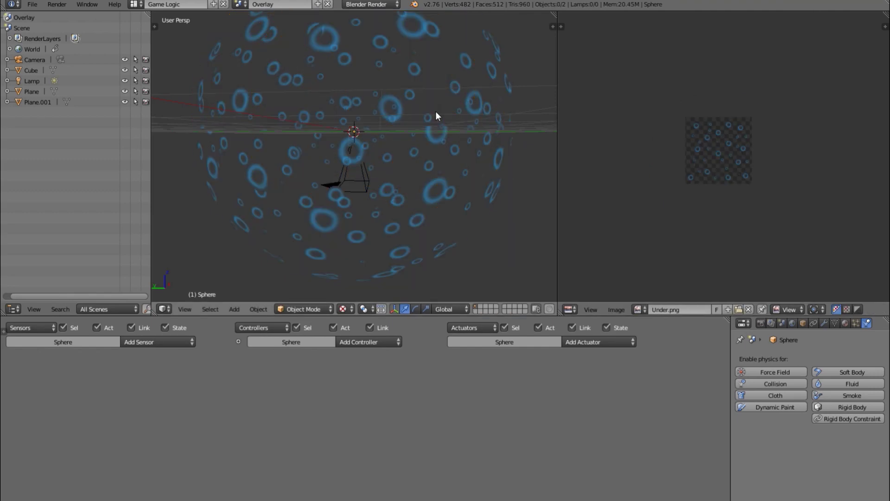
Switch the 3D view to look through the Overlay scene's camera
{"action": "middle_click_drag", "start_coordinate": [436, 112], "coordinate": [238, 134]}
{"action": "scroll", "coordinate": [384, 165], "scroll_direction": "up", "scroll_amount": 4}
{"action": "left_click", "coordinate": [183, 309]}
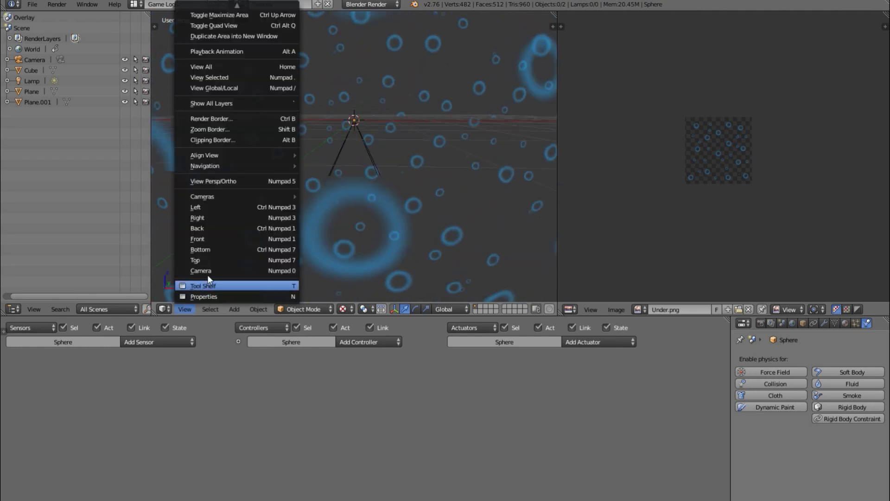
{"action": "mouse_move", "coordinate": [212, 272]}
{"action": "left_click", "coordinate": [204, 293]}
Rotate the Overlay camera about 25 degrees around the global X axis and set its focal length to 22.11 mm
{"action": "right_click", "coordinate": [426, 269]}
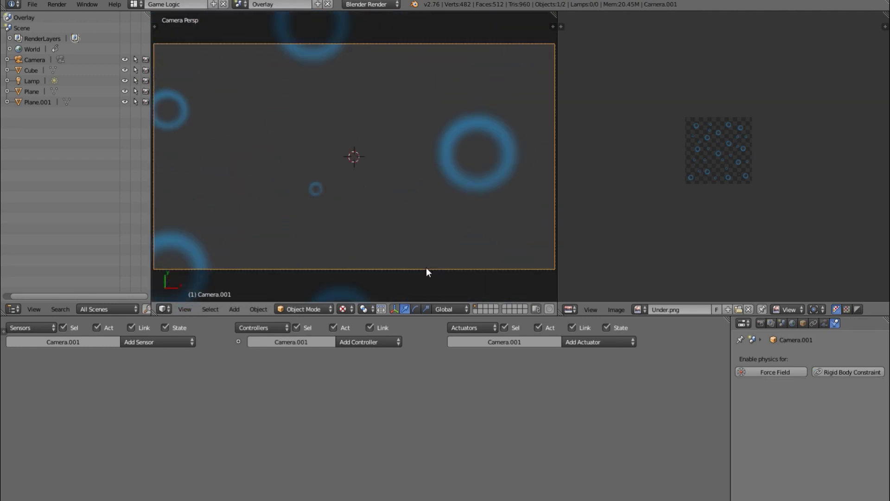
{"action": "key", "text": "r"}
{"action": "key", "text": "x"}
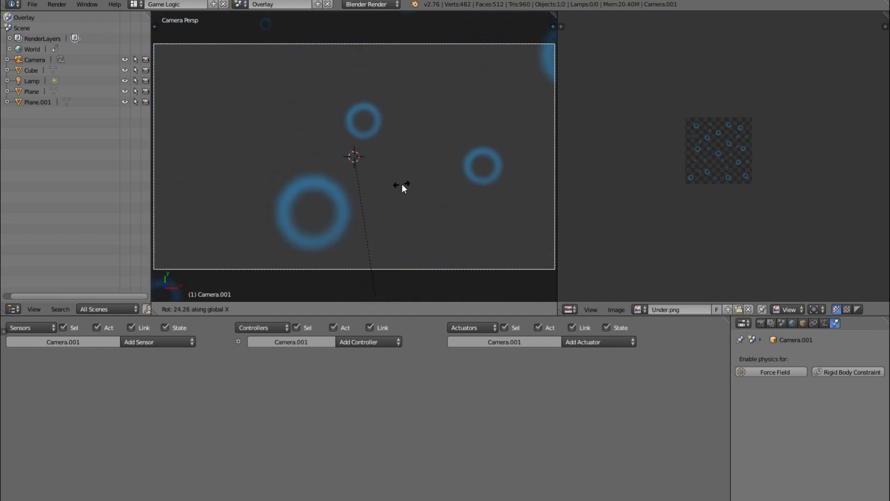
{"action": "mouse_move", "coordinate": [402, 177]}
{"action": "left_click", "coordinate": [397, 148]}
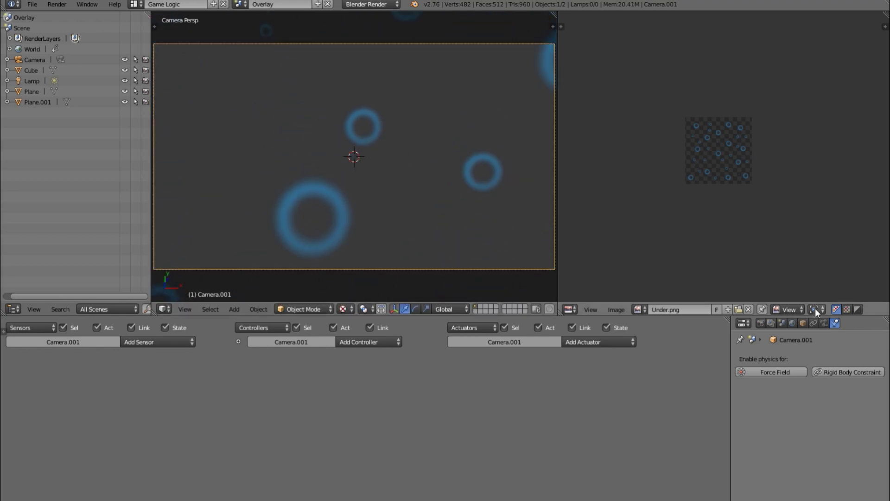
{"action": "left_click", "coordinate": [819, 323]}
{"action": "mouse_move", "coordinate": [789, 411]}
{"action": "left_mouse_down"}
{"action": "mouse_move", "coordinate": [742, 411]}
{"action": "mouse_move", "coordinate": [787, 408]}
{"action": "left_mouse_up"}
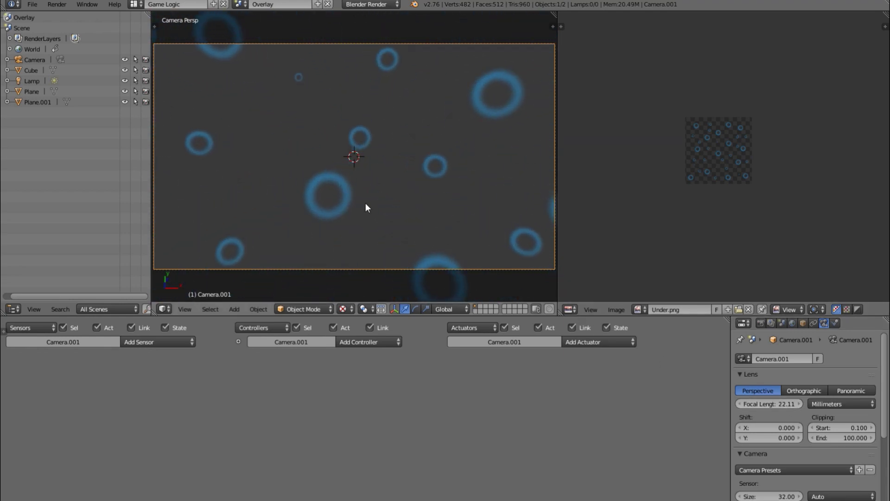
Scale the sphere's whole UV layout up to roughly three times its size, return to Object Mode and deselect the sphere
{"action": "right_click", "coordinate": [283, 179]}
{"action": "key", "text": "Tab"}
{"action": "key", "text": "s"}
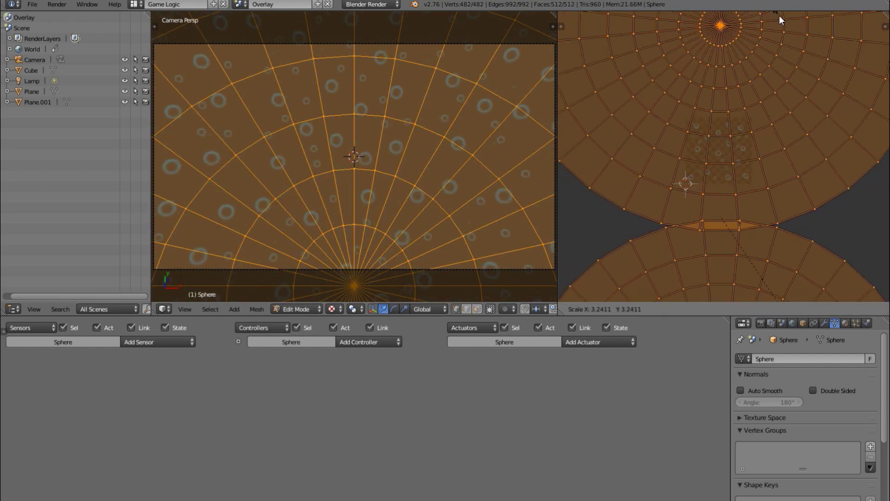
{"action": "left_click", "coordinate": [689, 257]}
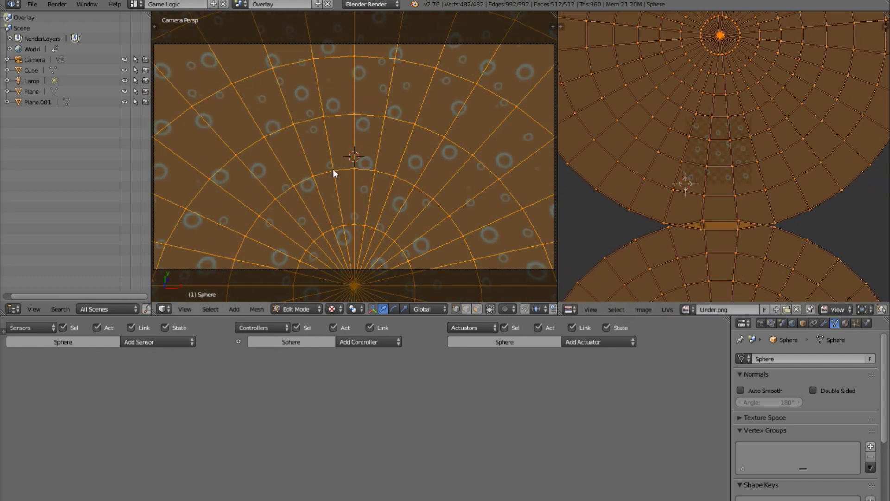
{"action": "key", "text": "Tab"}
{"action": "key", "text": "a"}
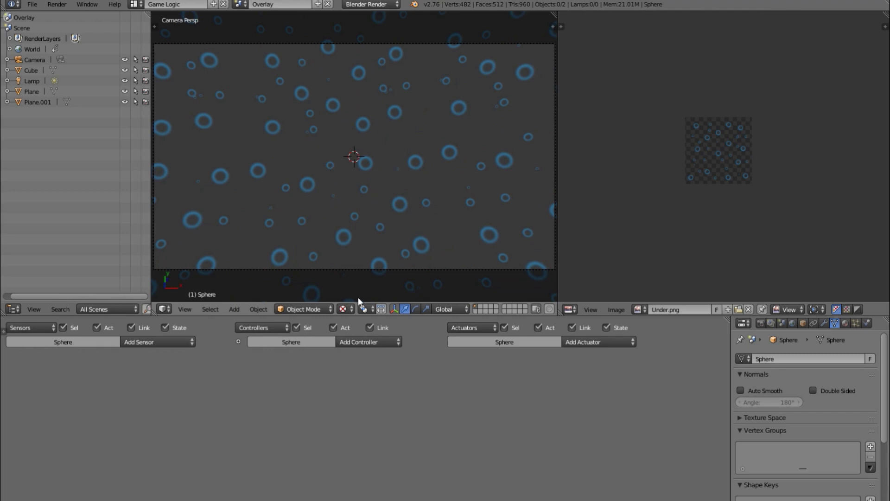
Give the sphere an Always sensor linked to a Simple Motion actuator with an X rotation of -0.1°
{"action": "right_click", "coordinate": [318, 195]}
{"action": "left_click", "coordinate": [166, 343]}
{"action": "left_click", "coordinate": [153, 367]}
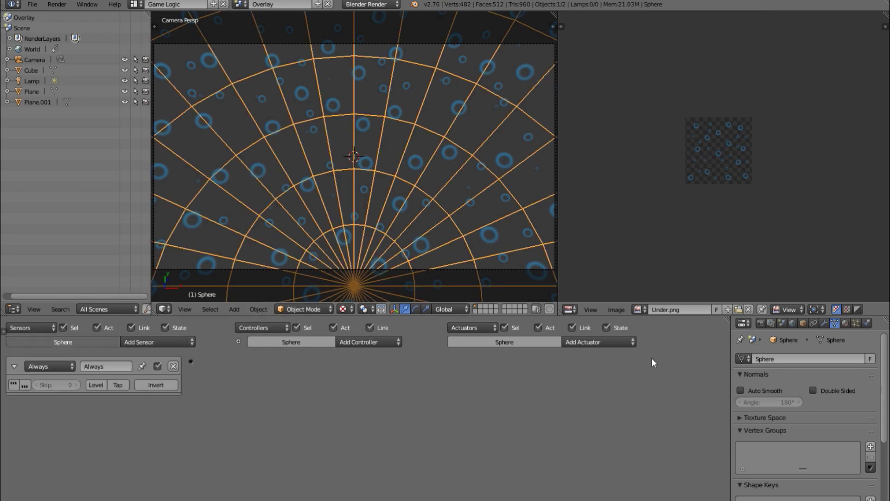
{"action": "left_click", "coordinate": [604, 340]}
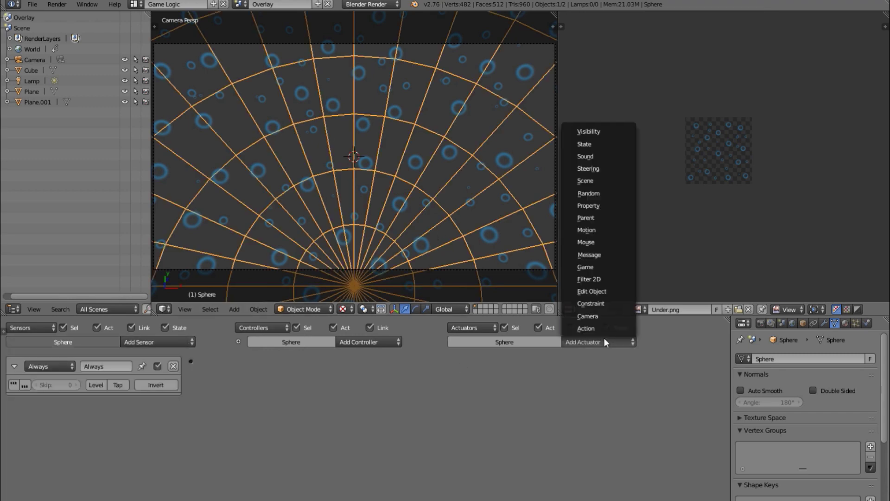
{"action": "left_click", "coordinate": [598, 229]}
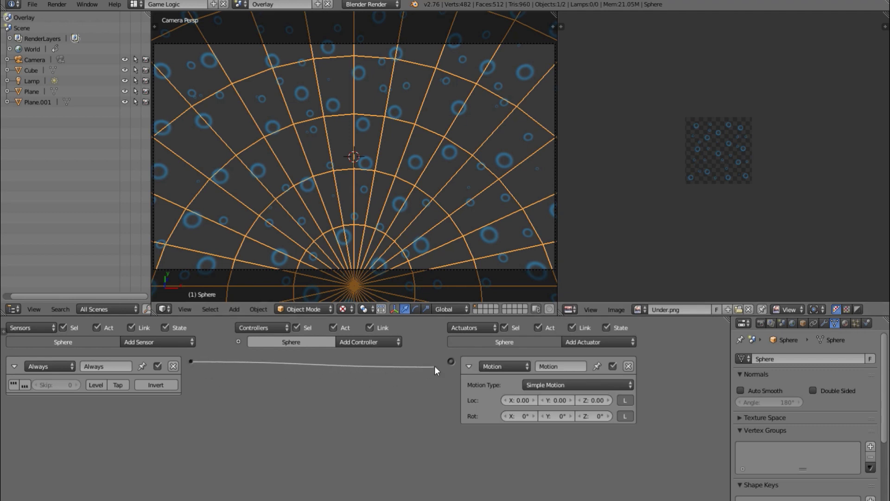
{"action": "left_click_drag", "start_coordinate": [434, 366], "coordinate": [451, 361]}
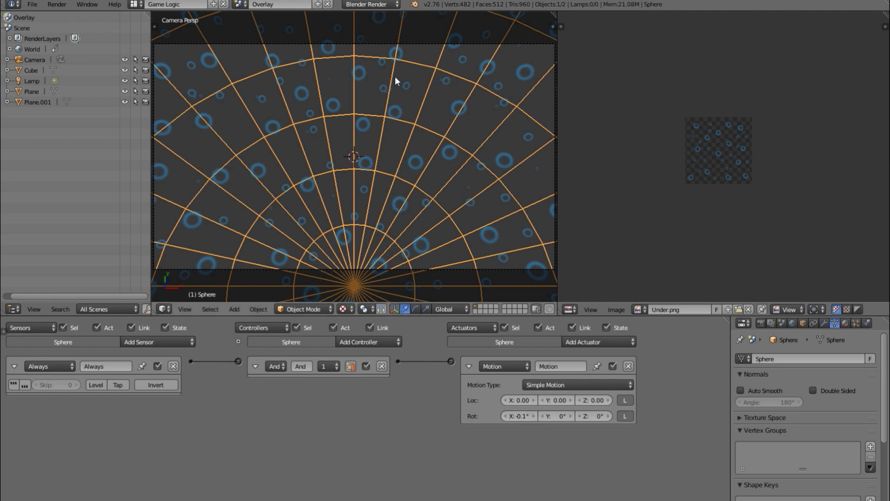
Switch the render engine to Blender Game and set the 3D view's shading mode to GLSL
{"action": "left_click", "coordinate": [369, 3]}
{"action": "left_click", "coordinate": [371, 30]}
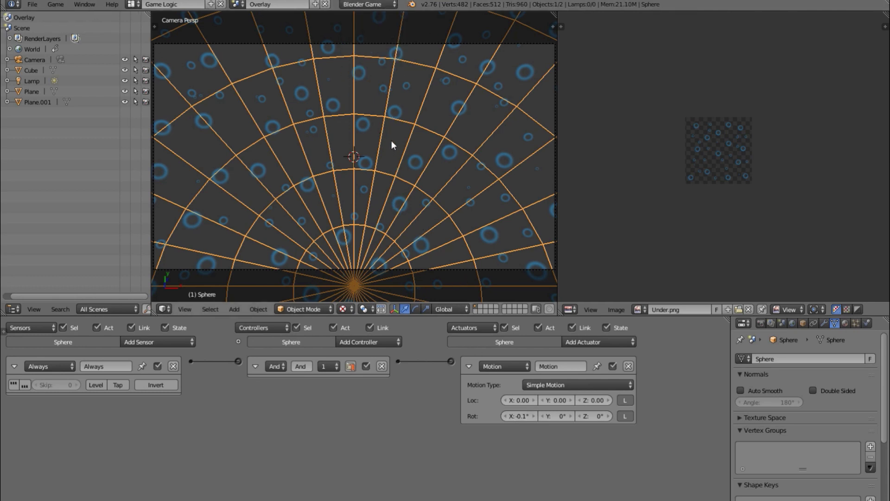
{"action": "key", "text": "n"}
{"action": "scroll", "coordinate": [515, 238], "scroll_direction": "down", "scroll_amount": 10}
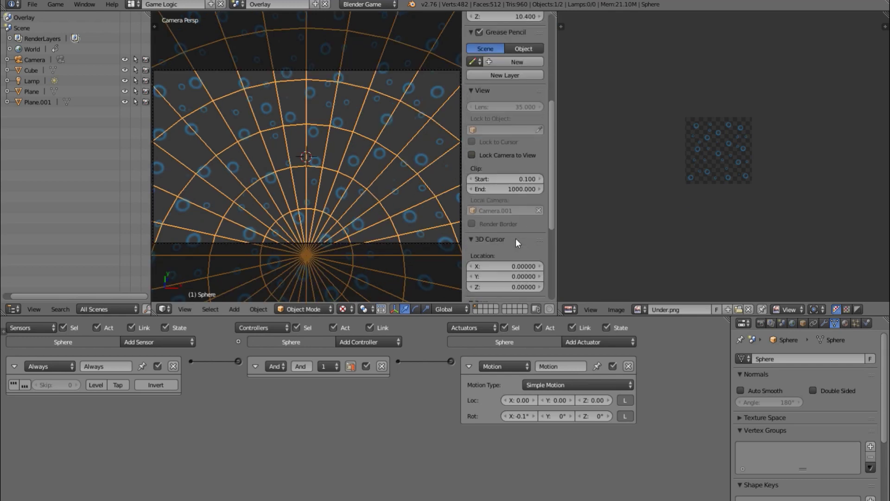
{"action": "left_click", "coordinate": [519, 208]}
{"action": "left_click", "coordinate": [510, 182]}
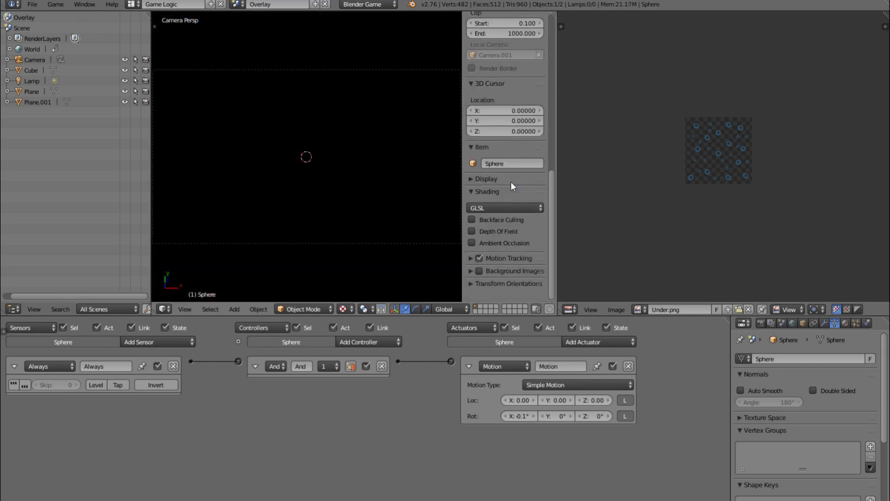
{"action": "key", "text": "n"}
Add a new material to the sphere and make it shadeless
{"action": "left_click", "coordinate": [846, 323]}
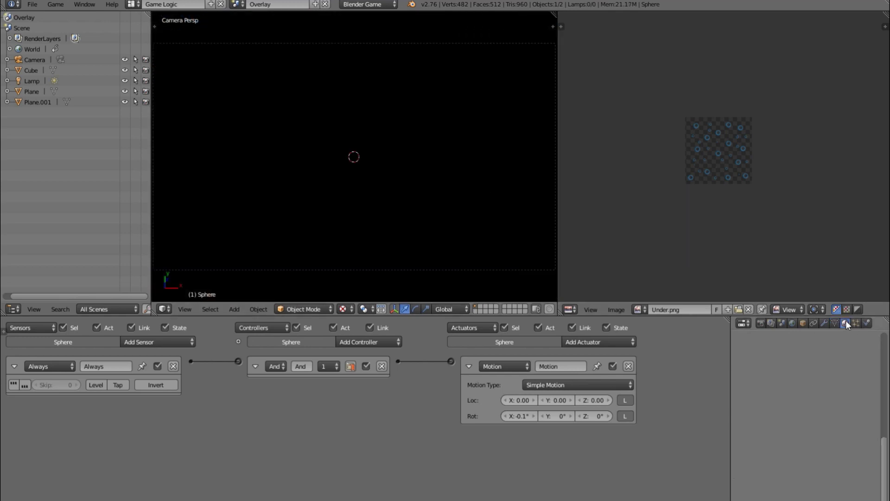
{"action": "left_click", "coordinate": [820, 394]}
{"action": "scroll", "coordinate": [817, 399], "scroll_direction": "down", "scroll_amount": 6}
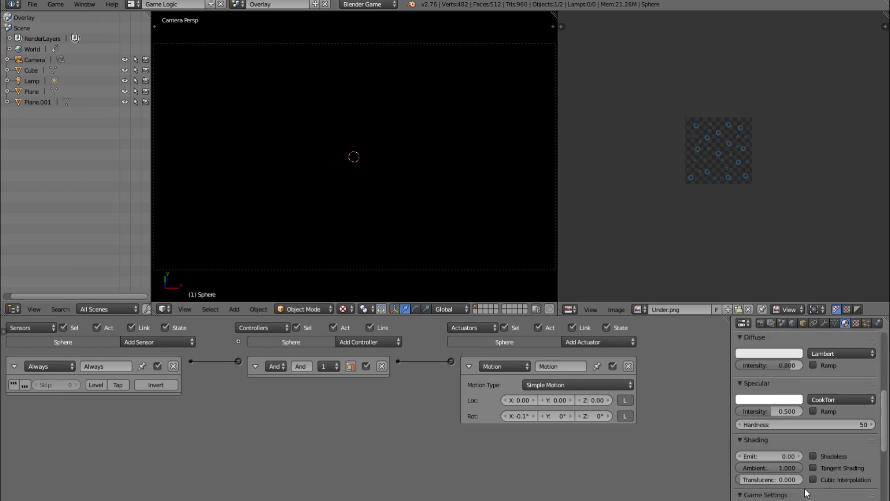
{"action": "left_click", "coordinate": [813, 456]}
Add a texture to the sphere's material using the Under.png image and enable its Alpha influence
{"action": "left_click", "coordinate": [856, 322]}
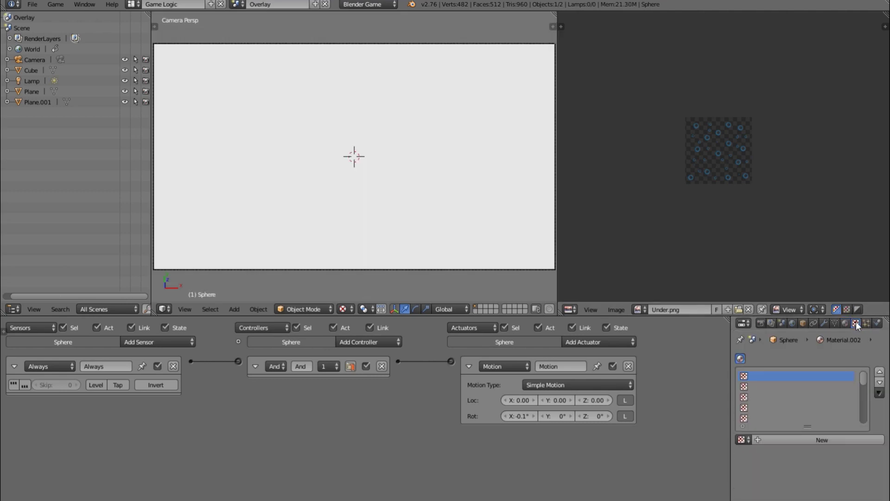
{"action": "left_click", "coordinate": [822, 441]}
{"action": "scroll", "coordinate": [788, 448], "scroll_direction": "down", "scroll_amount": 4}
{"action": "scroll", "coordinate": [787, 449], "scroll_direction": "down", "scroll_amount": 3}
{"action": "left_click", "coordinate": [742, 418]}
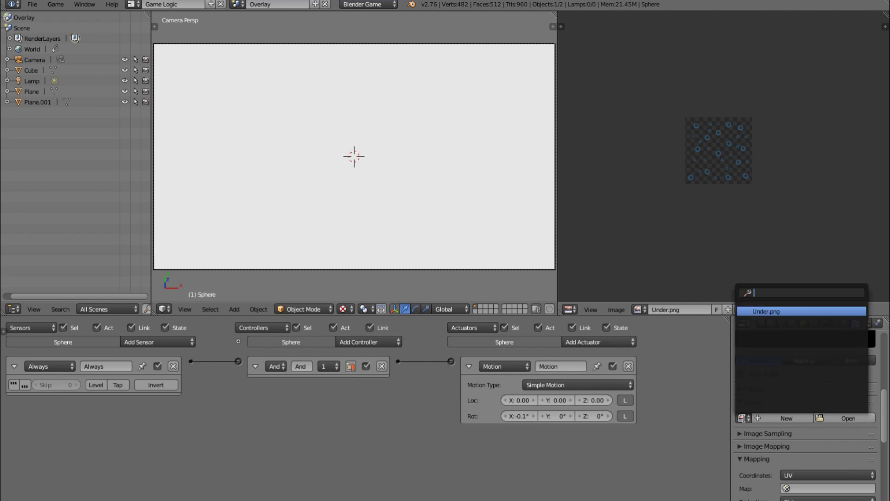
{"action": "left_click", "coordinate": [767, 311]}
{"action": "scroll", "coordinate": [827, 444], "scroll_direction": "down", "scroll_amount": 9}
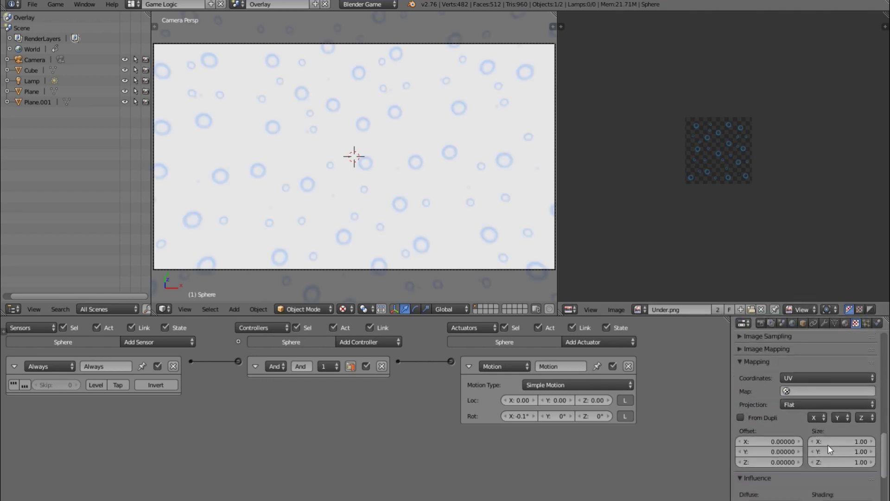
{"action": "left_click", "coordinate": [740, 370]}
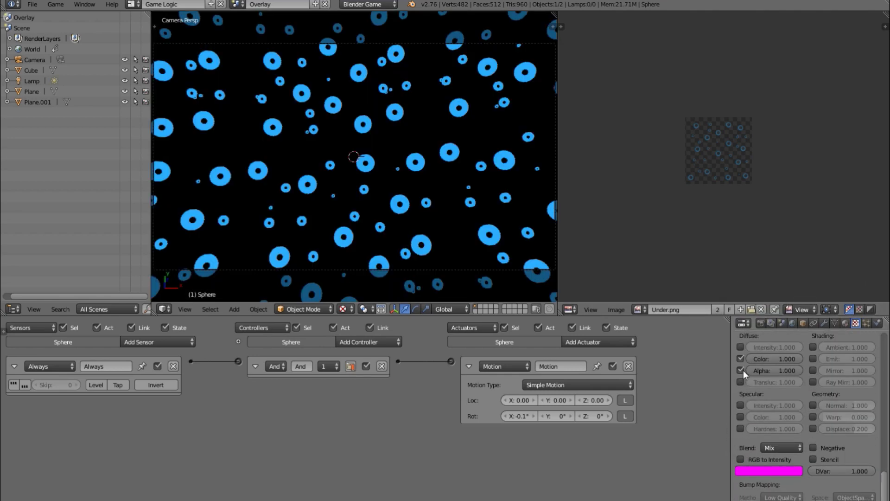
{"action": "scroll", "coordinate": [744, 370], "scroll_direction": "up", "scroll_amount": 5}
{"action": "scroll", "coordinate": [751, 388], "scroll_direction": "up", "scroll_amount": 8}
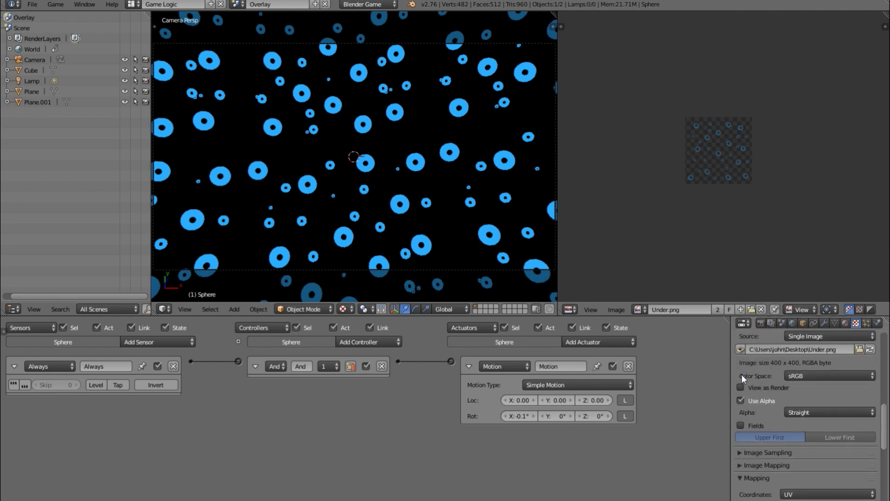
{"action": "left_click", "coordinate": [741, 399]}
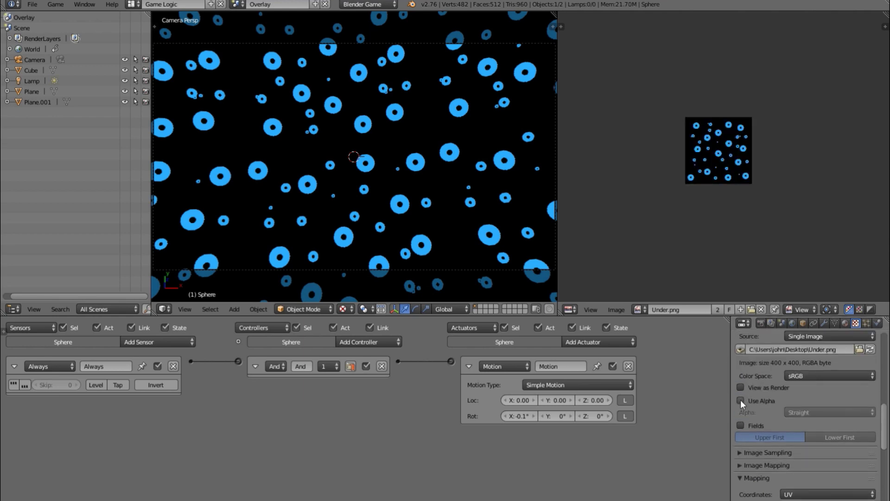
Enable Z Transparency on the sphere's material with Alpha 0 and briefly test the game
{"action": "left_click", "coordinate": [846, 322]}
{"action": "scroll", "coordinate": [839, 388], "scroll_direction": "down", "scroll_amount": 5}
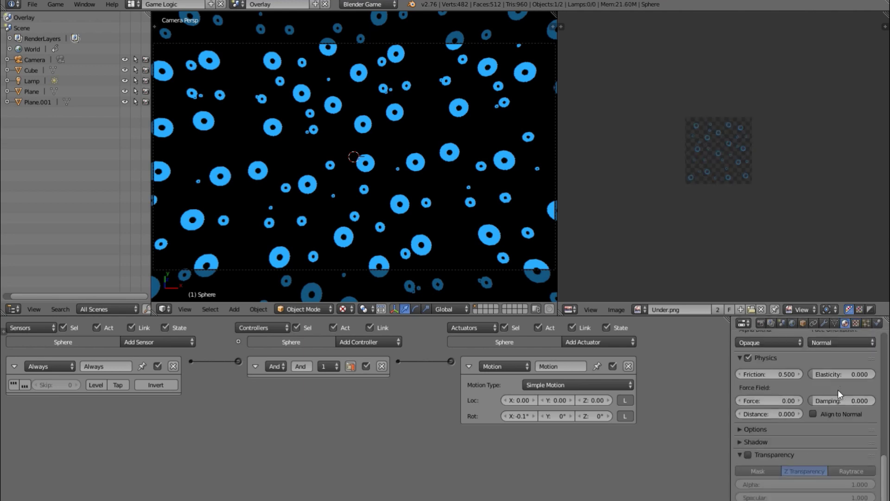
{"action": "left_click", "coordinate": [748, 454]}
{"action": "left_click_drag", "start_coordinate": [794, 480], "coordinate": [607, 318]}
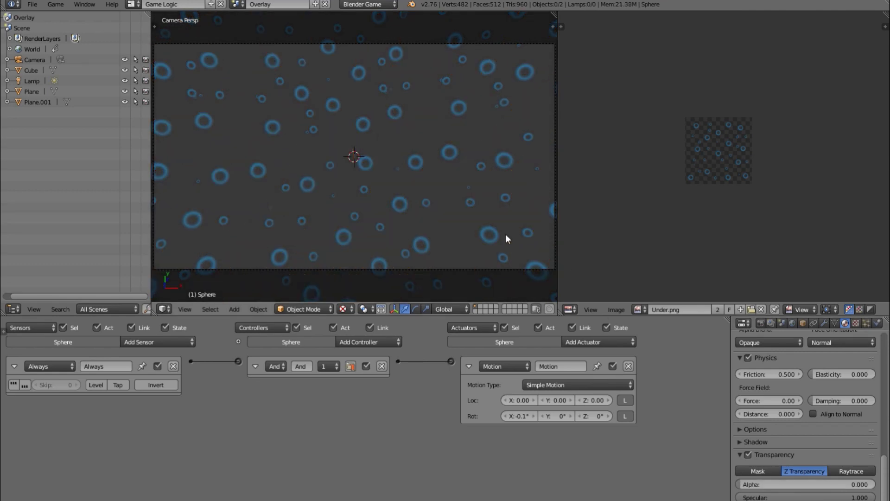
{"action": "key", "text": "p"}
{"action": "key", "text": "Escape"}
Flip the direction of all the sphere's normals in Edit Mode and return to Object Mode
{"action": "key", "text": "Tab"}
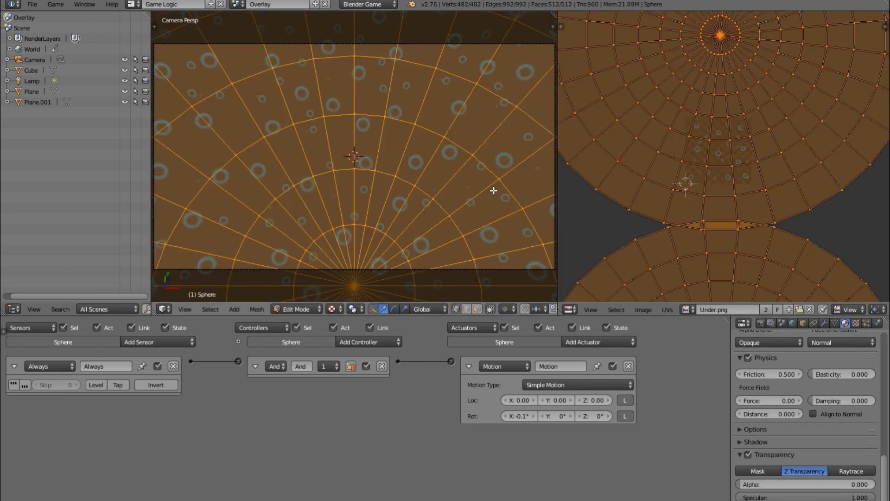
{"action": "key", "text": "t"}
{"action": "left_click", "coordinate": [157, 88]}
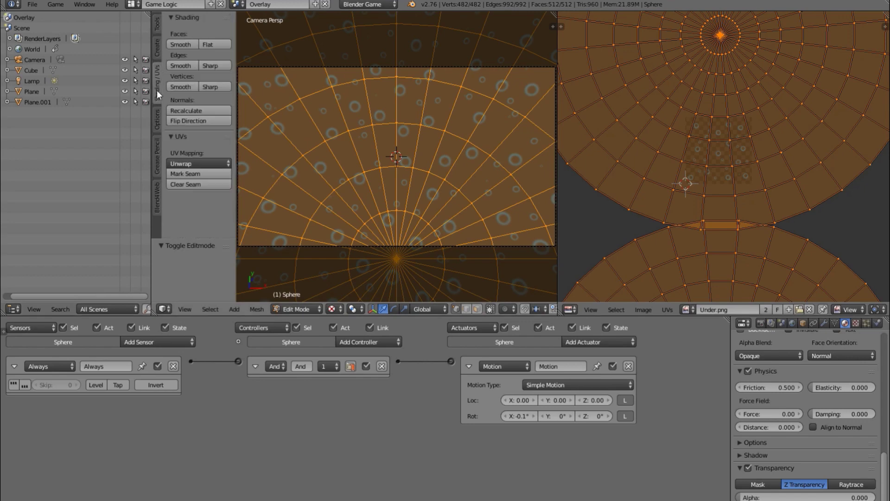
{"action": "left_click", "coordinate": [202, 121]}
{"action": "key", "text": "t"}
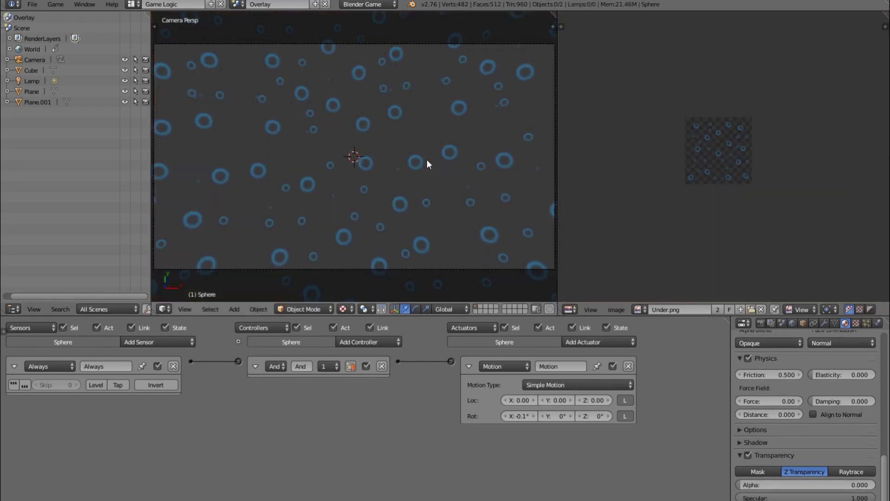
{"action": "key", "text": "Tab"}
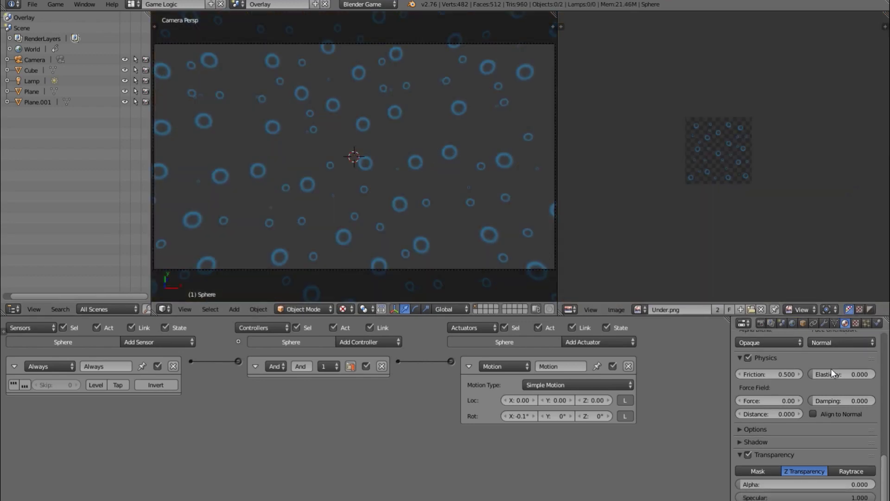
Run the game to check the bubble motion and set the sphere's Motion actuator X rotation to 0.1°
{"action": "scroll", "coordinate": [831, 368], "scroll_direction": "up", "scroll_amount": 8}
{"action": "key", "text": "p"}
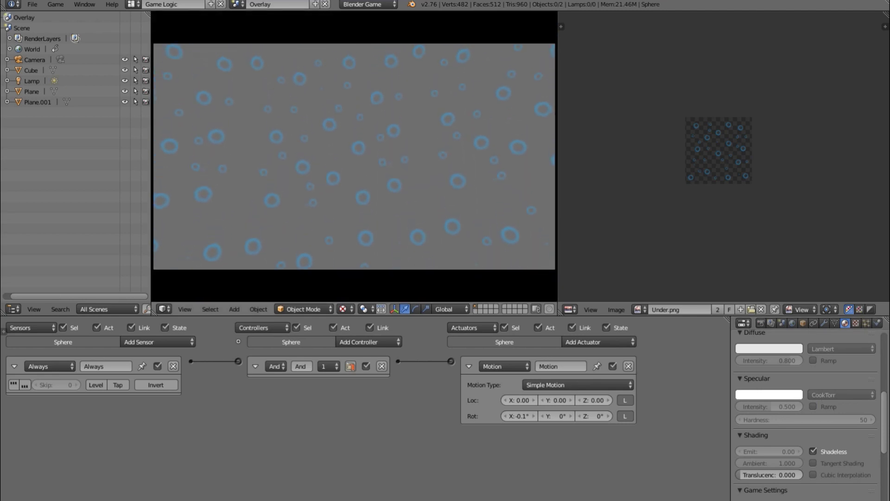
{"action": "key", "text": "Escape"}
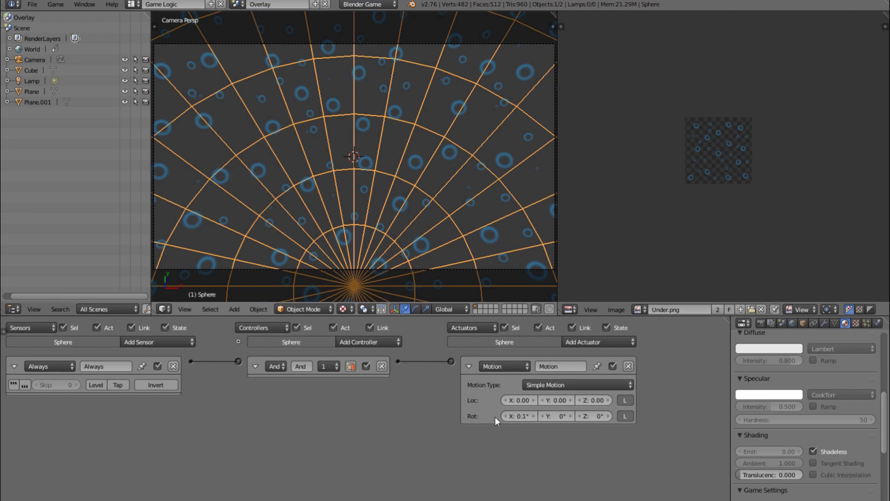
Duplicate the sphere in place and scale the copy up slightly
{"action": "key", "text": "shift+d"}
{"action": "key", "text": "Escape"}
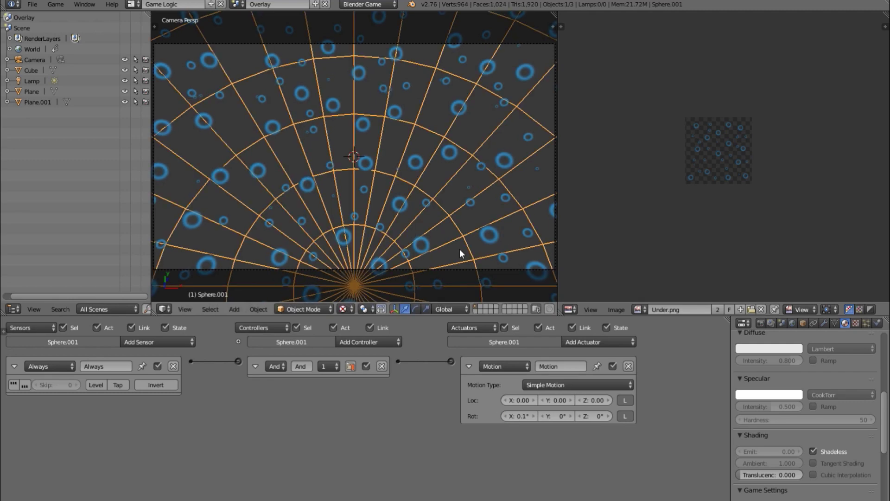
{"action": "key", "text": "s"}
{"action": "left_click", "coordinate": [476, 257]}
Rotate the duplicate sphere around the global X axis so its pole sits higher in the camera view
{"action": "key", "text": "r"}
{"action": "key", "text": "x"}
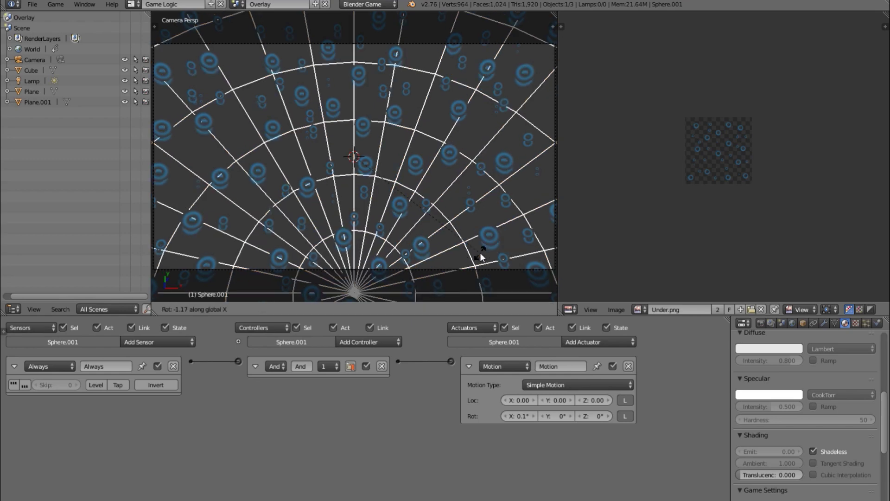
{"action": "left_click", "coordinate": [460, 281]}
{"action": "key", "text": "r"}
{"action": "key", "text": "z"}
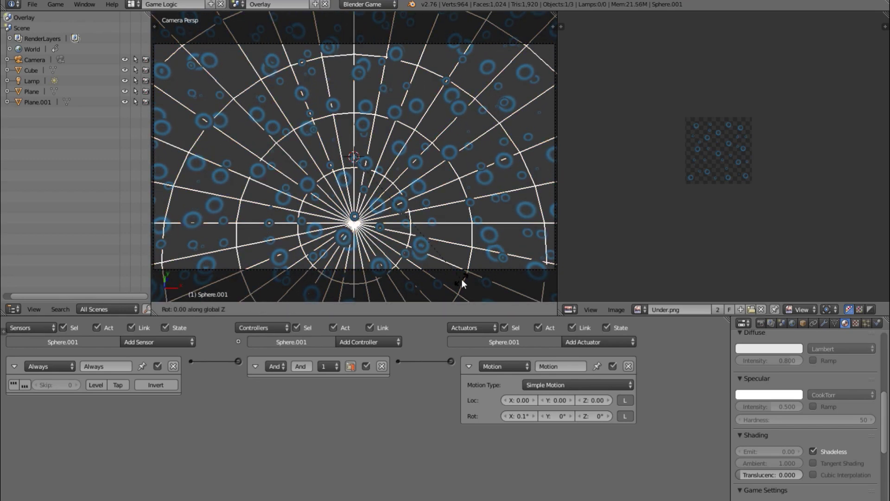
{"action": "left_click", "coordinate": [423, 281]}
{"action": "key", "text": "r"}
{"action": "key", "text": "z"}
{"action": "key", "text": "x"}
{"action": "left_click", "coordinate": [425, 278]}
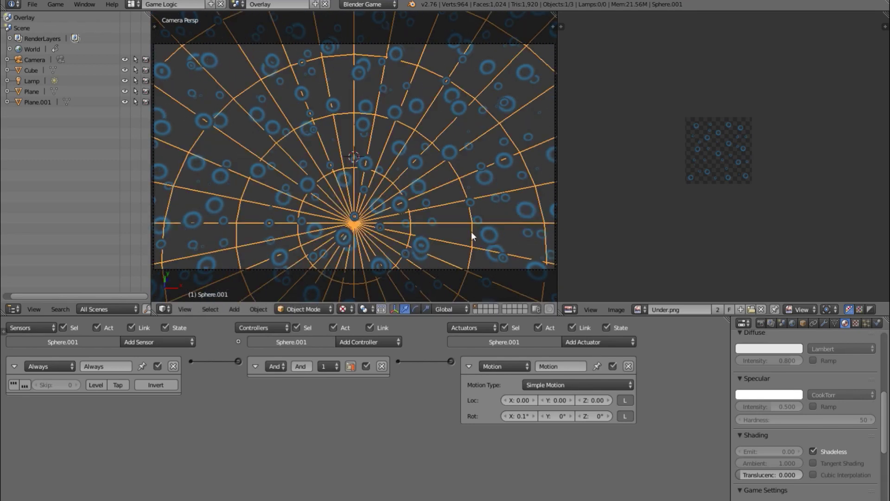
Rotate the duplicate sphere in the negative direction around the global Z axis to offset its bubbles from the original's
{"action": "key", "text": "r"}
{"action": "key", "text": "z"}
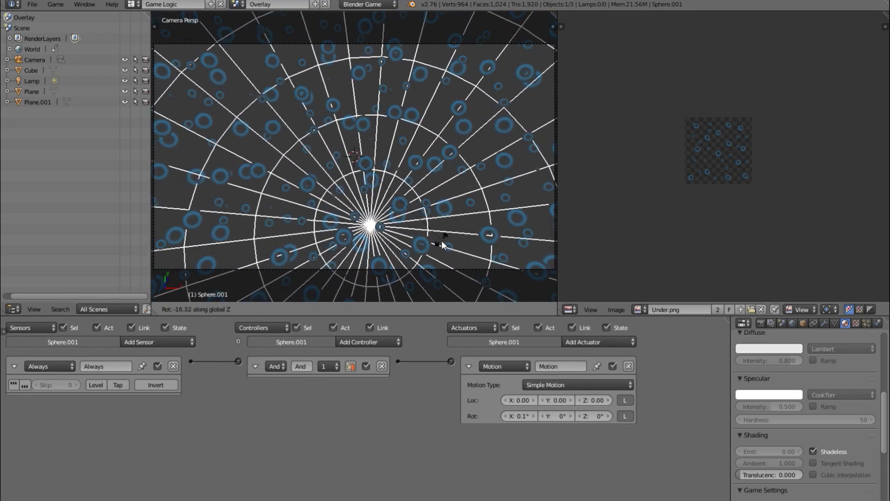
{"action": "left_click", "coordinate": [426, 244]}
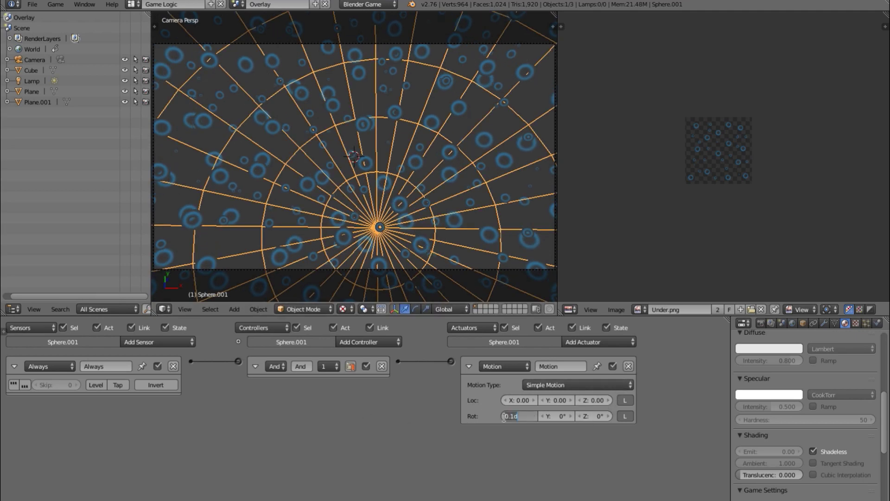
Set the duplicate sphere's Motion actuator X rotation to 0.2° and test the game
{"action": "key", "text": "Return"}
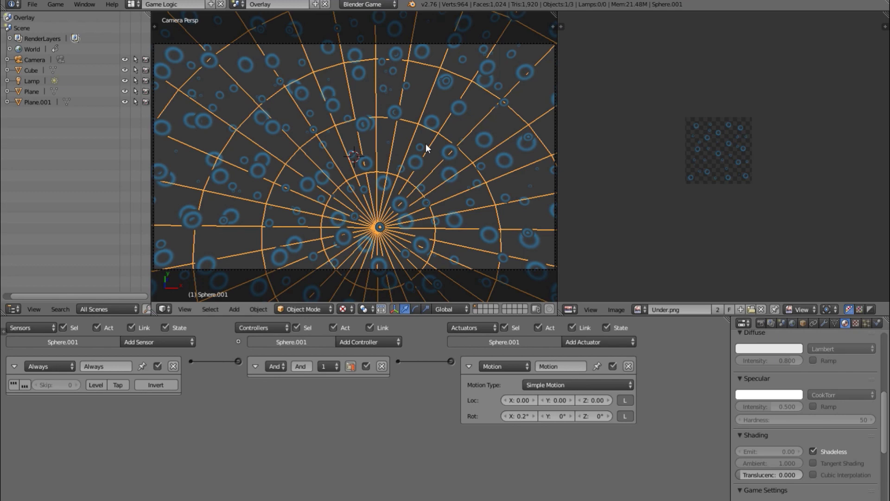
{"action": "key", "text": "p"}
{"action": "key", "text": "Escape"}
Rotate the duplicate sphere slightly more in the camera view and run the game again to check the layered bubbles
{"action": "key", "text": "r"}
{"action": "left_click", "coordinate": [503, 188]}
{"action": "key", "text": "p"}
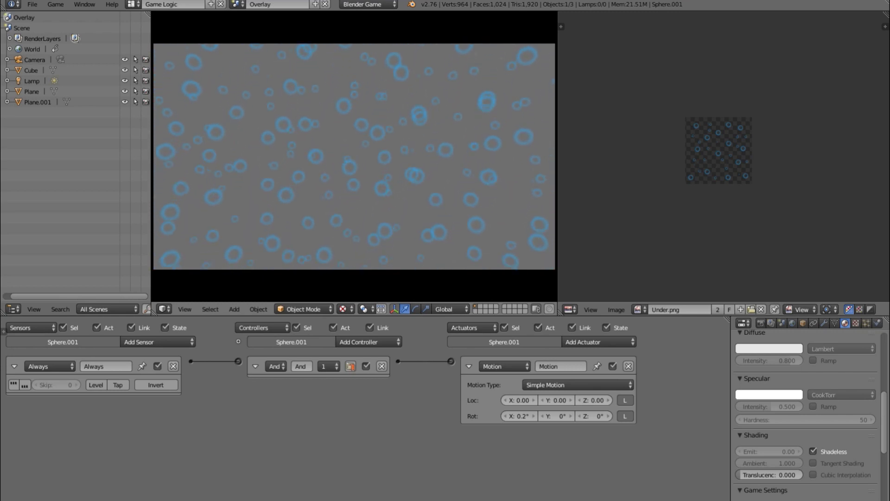
{"action": "key", "text": "Escape"}
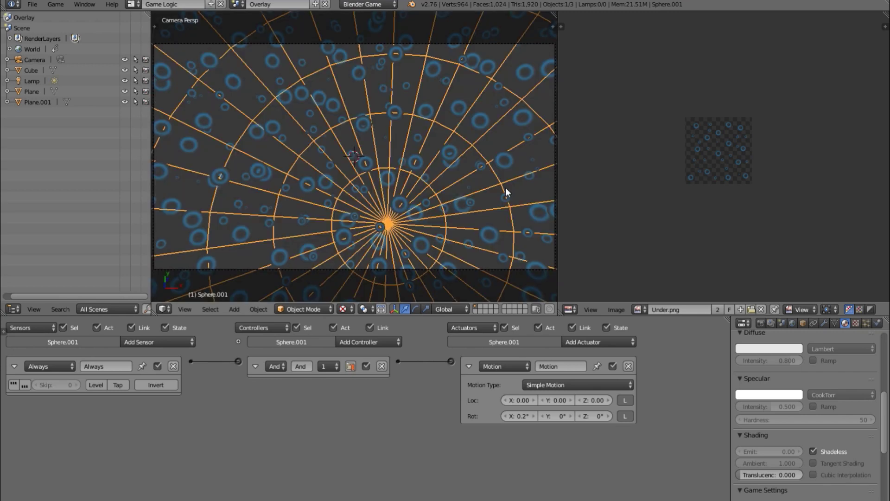
Undo the duplicate sphere's skewed rotation and rotate it again so its pole sits higher in the camera view
{"action": "key", "text": "x"}
{"action": "left_click", "coordinate": [505, 188]}
{"action": "key", "text": "ctrl+z"}
{"action": "key", "text": "r"}
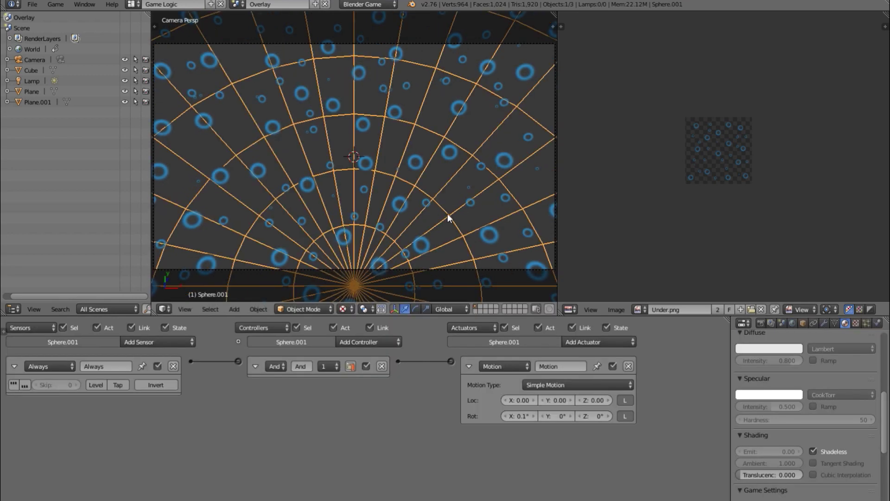
{"action": "left_click", "coordinate": [454, 265]}
Test the game, set the duplicate sphere's Motion actuator X rotation to 0.2°, and test it again
{"action": "key", "text": "p"}
{"action": "key", "text": "Escape"}
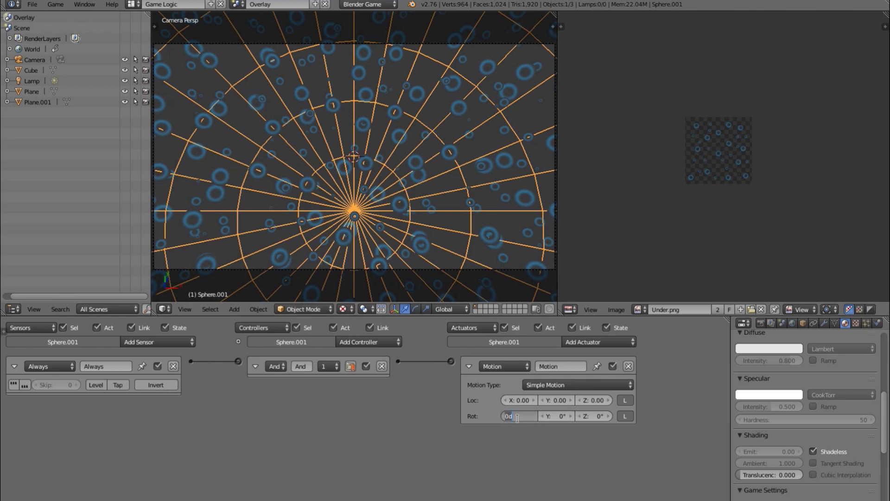
{"action": "key", "text": "p"}
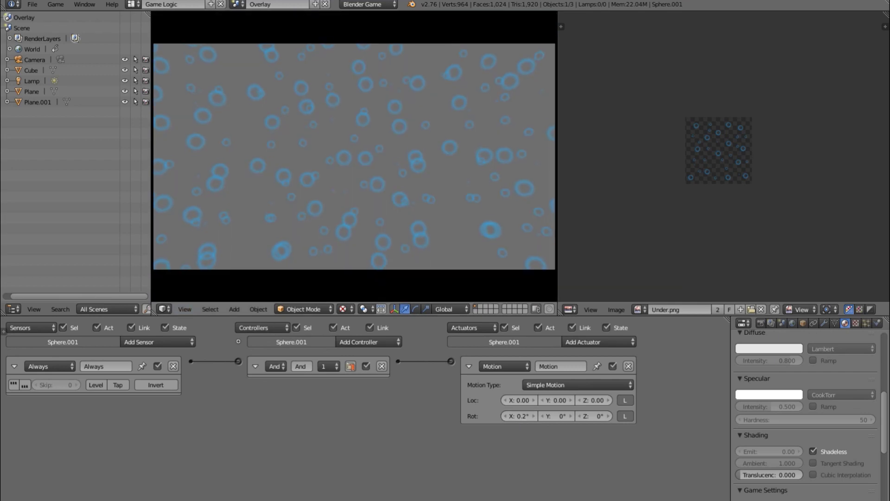
{"action": "key", "text": "Escape"}
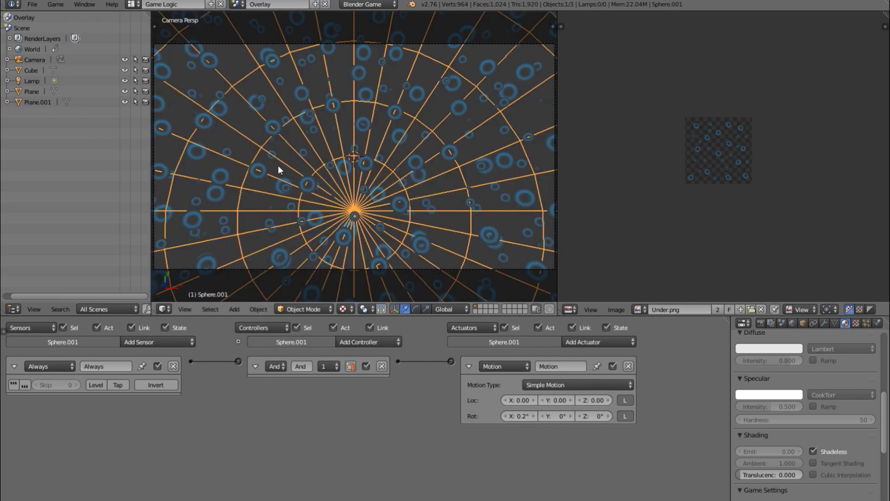
Lower the bubble texture's Alpha influence to about 0.212 and run the game to check the fainter bubbles
{"action": "left_click", "coordinate": [856, 322]}
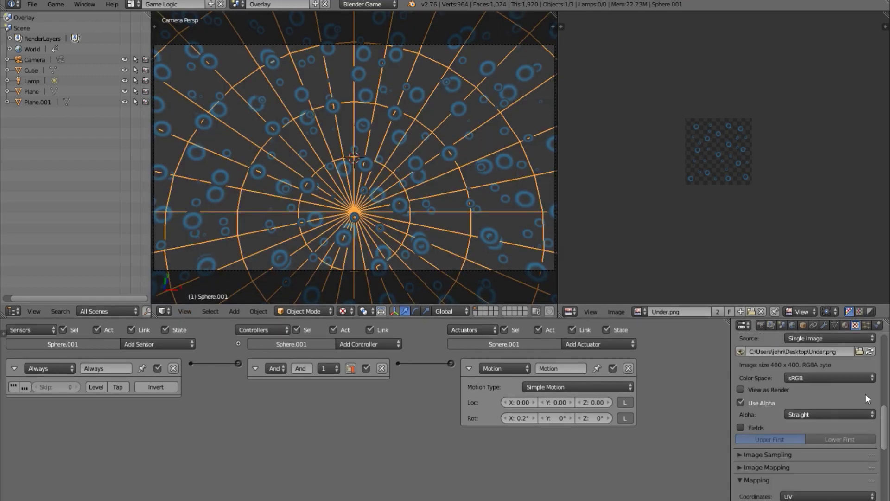
{"action": "scroll", "coordinate": [837, 411], "scroll_direction": "down", "scroll_amount": 10}
{"action": "left_click_drag", "start_coordinate": [793, 439], "coordinate": [771, 438]}
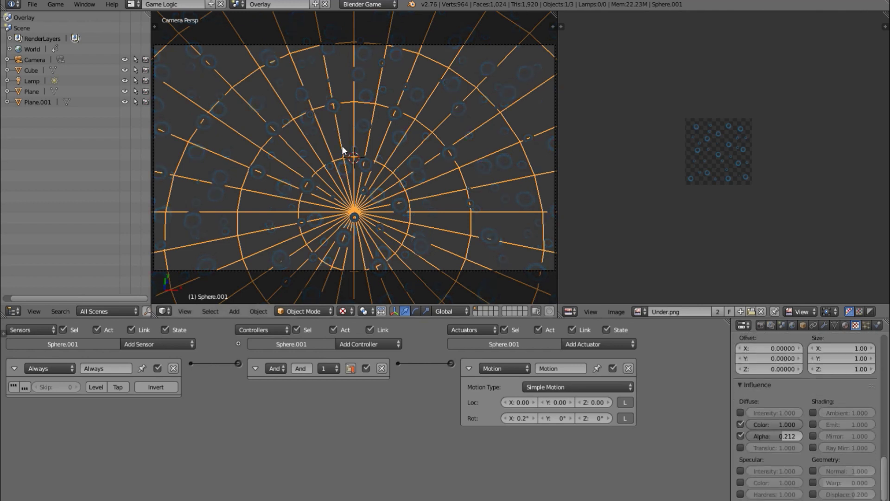
{"action": "key", "text": "p"}
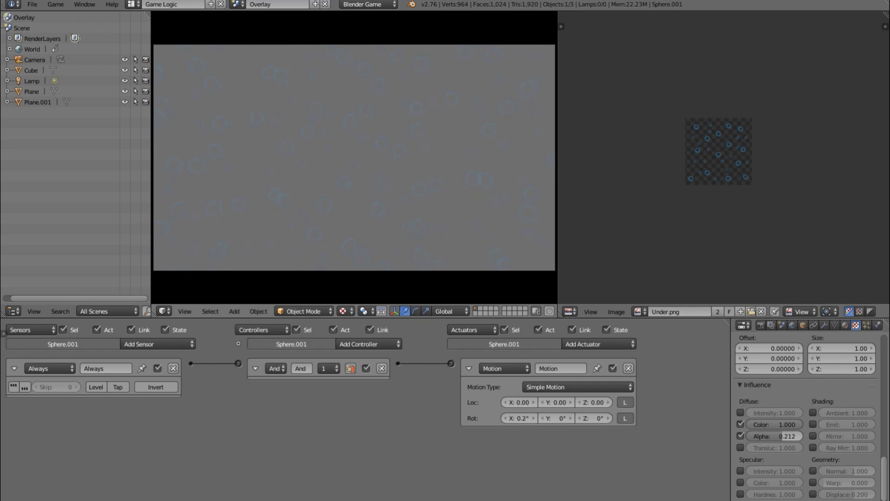
{"action": "key", "text": "Escape"}
In the main scene named Scene, add a Scene actuator to the camera and link it to the And controller
{"action": "left_click", "coordinate": [238, 4]}
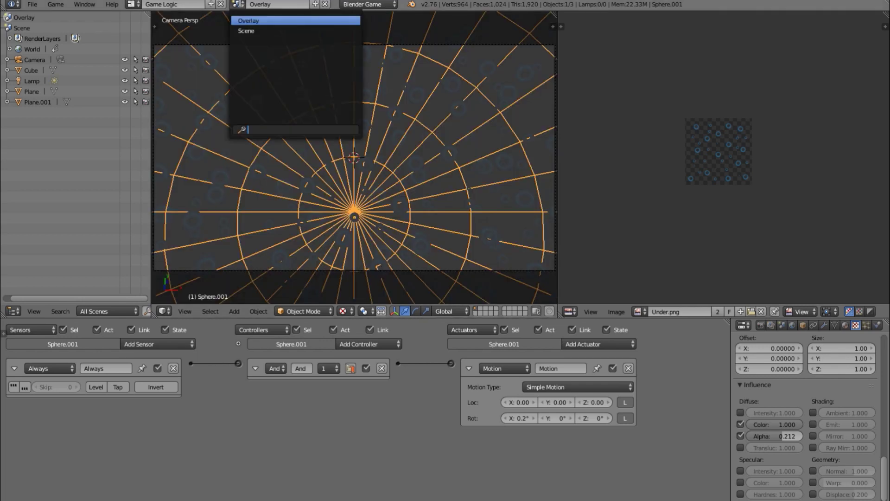
{"action": "left_click", "coordinate": [246, 33]}
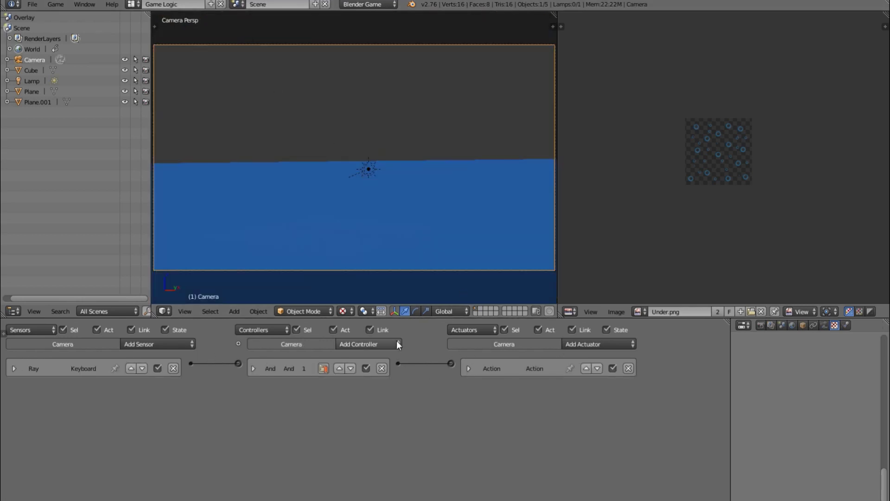
{"action": "left_click", "coordinate": [592, 344]}
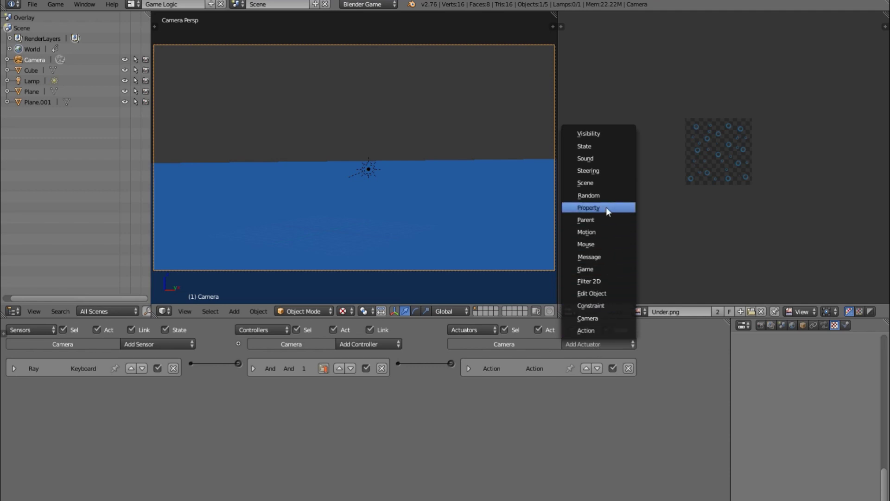
{"action": "left_click", "coordinate": [604, 182]}
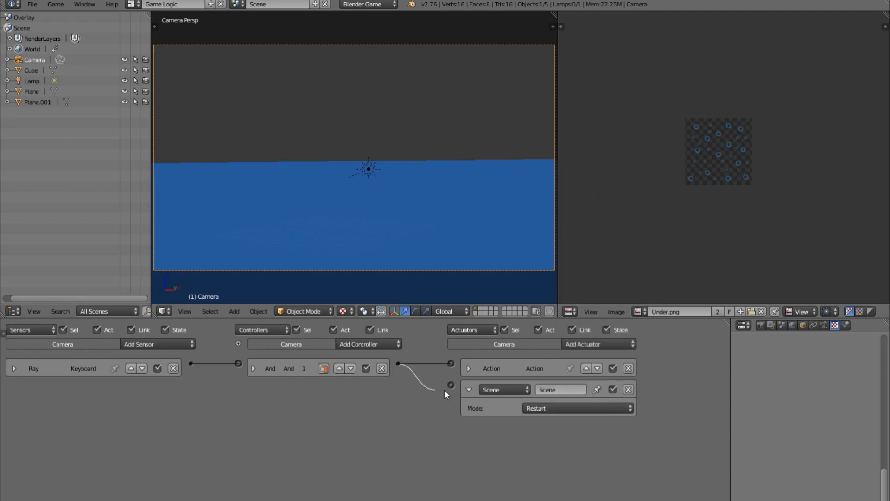
{"action": "left_click_drag", "start_coordinate": [444, 390], "coordinate": [451, 385]}
Set the camera's Scene actuator to Add Overlay Scene with the Overlay scene, and test the game
{"action": "left_click", "coordinate": [550, 408]}
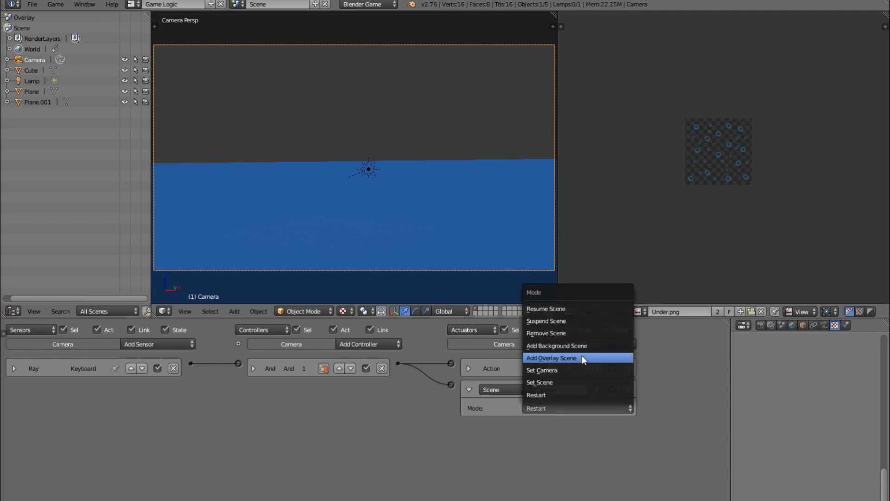
{"action": "left_click", "coordinate": [582, 357]}
{"action": "left_click", "coordinate": [547, 423]}
{"action": "left_click", "coordinate": [538, 308]}
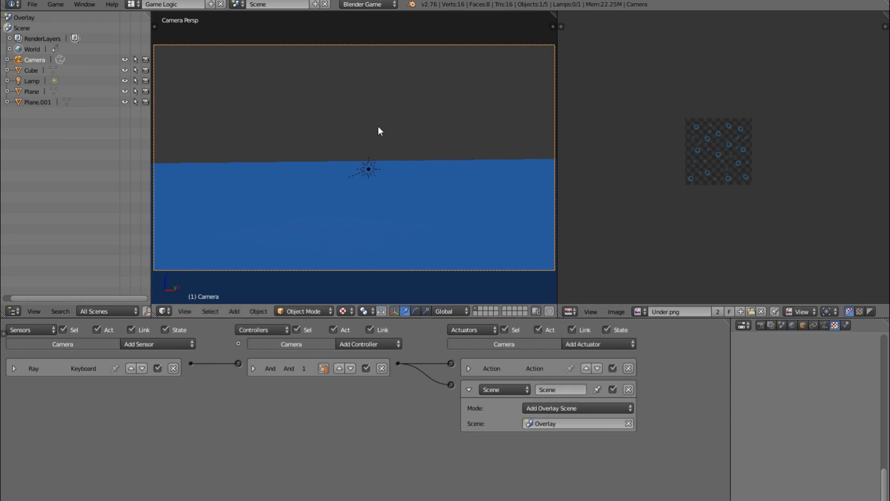
{"action": "key", "text": "p"}
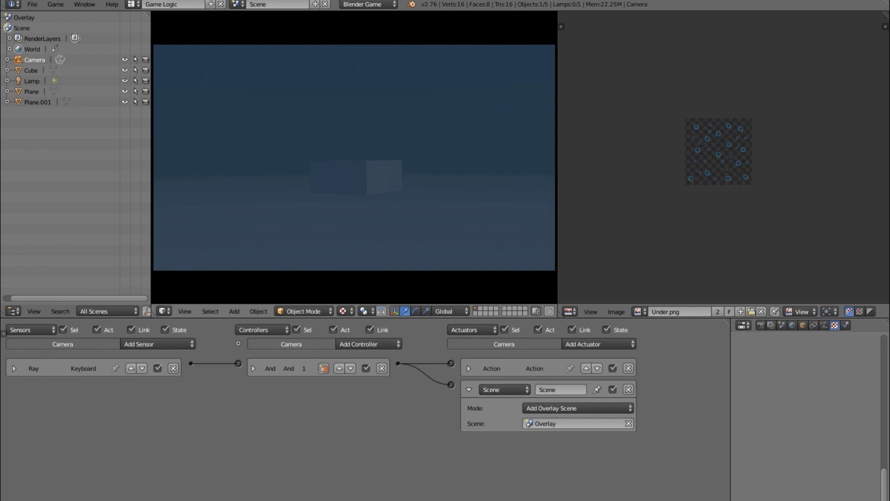
{"action": "key", "text": "Escape"}
Raise the bubble texture's Alpha influence in the Overlay scene to about 0.758 and test the game from the main scene
{"action": "left_click", "coordinate": [236, 4]}
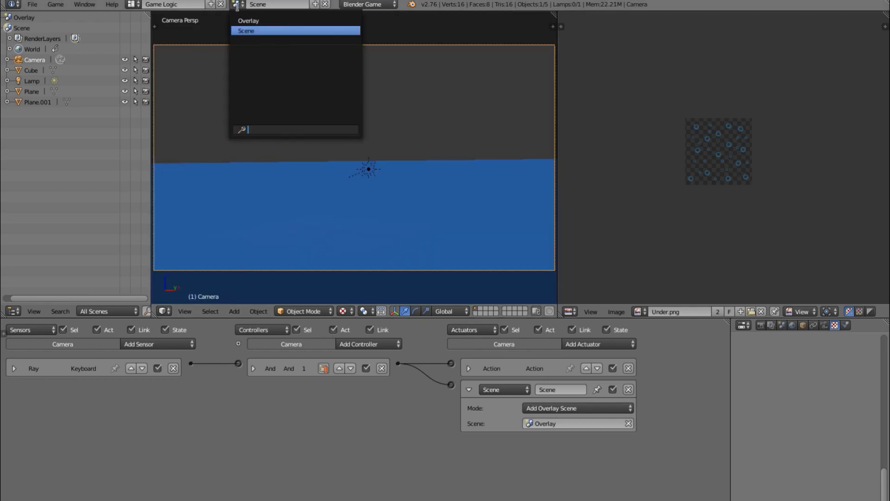
{"action": "left_click", "coordinate": [236, 4]}
{"action": "left_click", "coordinate": [249, 20]}
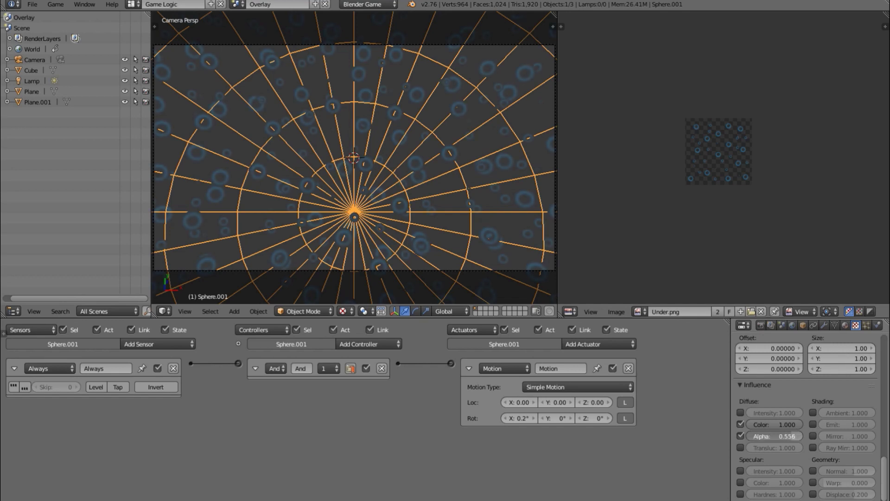
{"action": "left_click", "coordinate": [236, 5]}
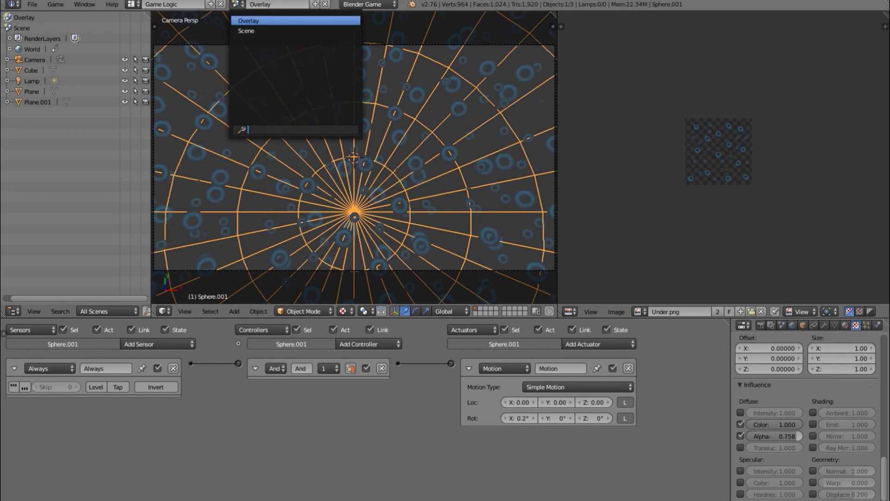
{"action": "left_click", "coordinate": [255, 31]}
{"action": "key", "text": "p"}
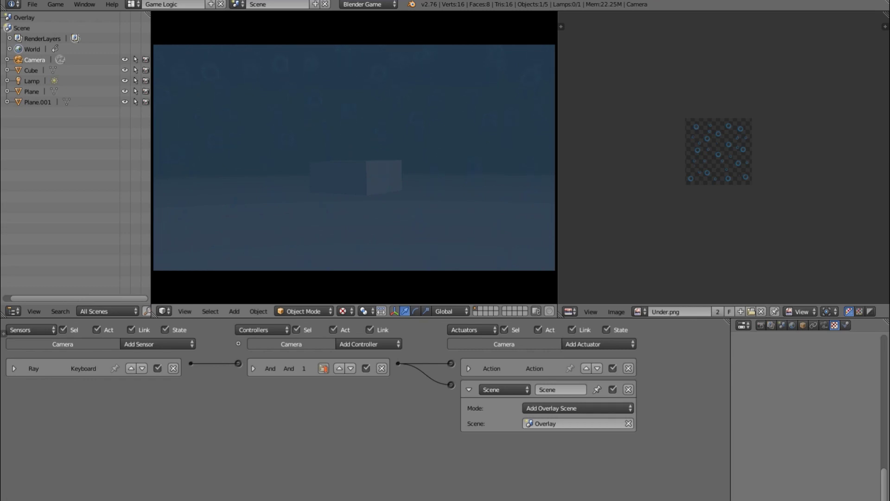
{"action": "key", "text": "Escape"}
{"action": "middle_click_drag", "start_coordinate": [263, 132], "coordinate": [298, 143]}
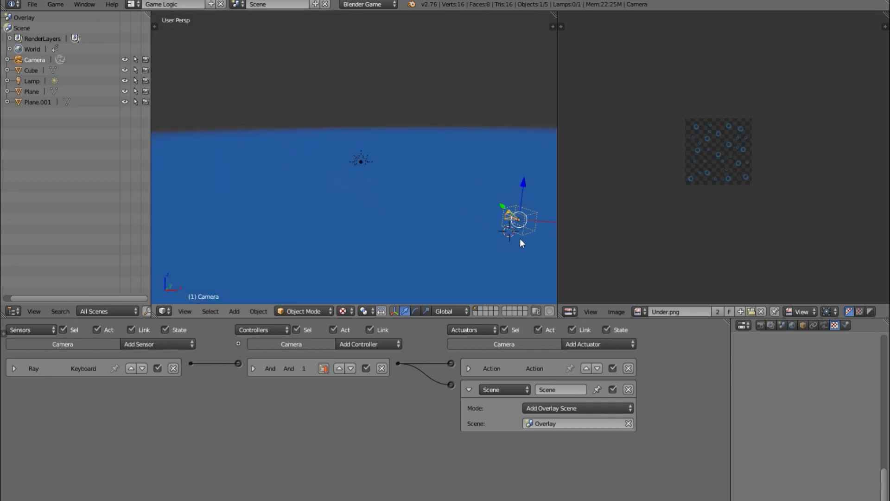
{"action": "middle_click_drag", "start_coordinate": [519, 238], "coordinate": [453, 209]}
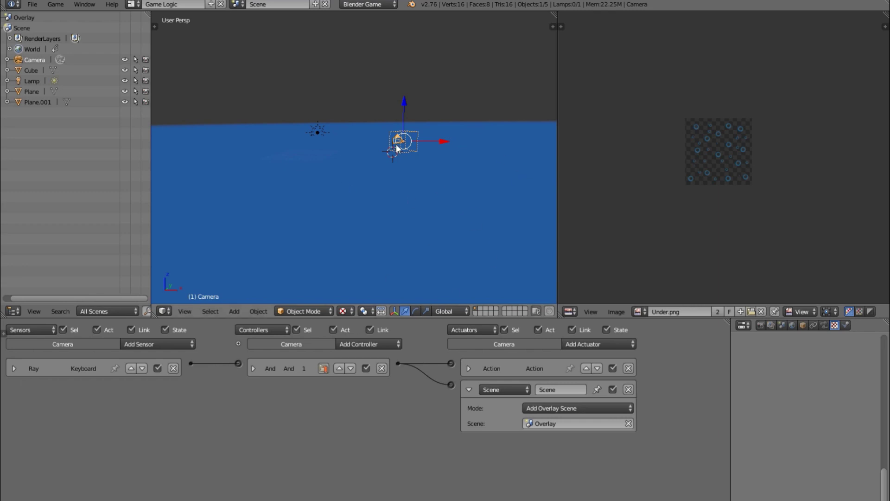
{"action": "key", "text": "g"}
{"action": "key", "text": "Escape"}
{"action": "left_click", "coordinate": [183, 309]}
{"action": "left_click", "coordinate": [247, 276]}
Add a Nand controller to the camera, link the Ray sensor to it and collapse the controller
{"action": "left_click", "coordinate": [377, 346]}
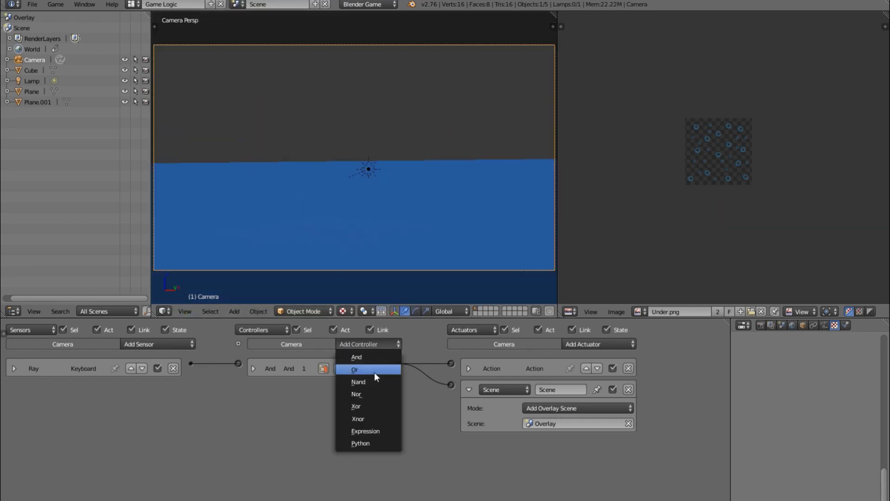
{"action": "left_click", "coordinate": [373, 381]}
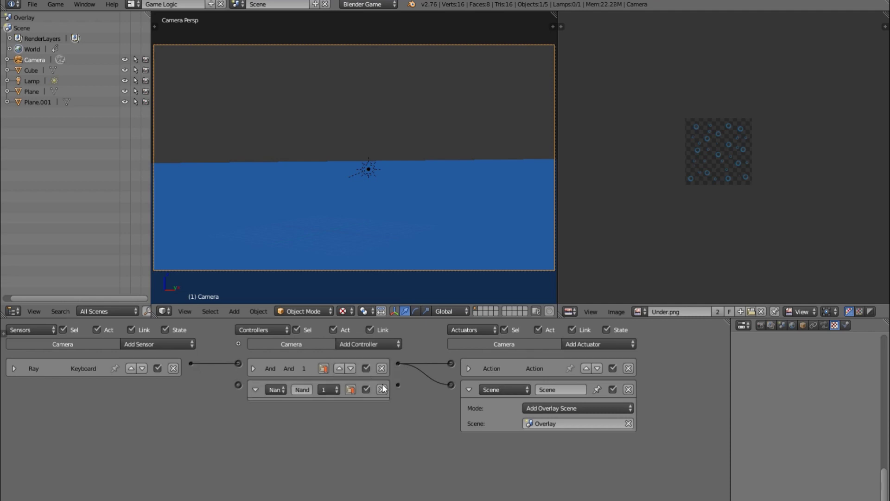
{"action": "left_click_drag", "start_coordinate": [448, 450], "coordinate": [444, 444]}
{"action": "left_click_drag", "start_coordinate": [222, 382], "coordinate": [238, 386]}
{"action": "left_click", "coordinate": [253, 389]}
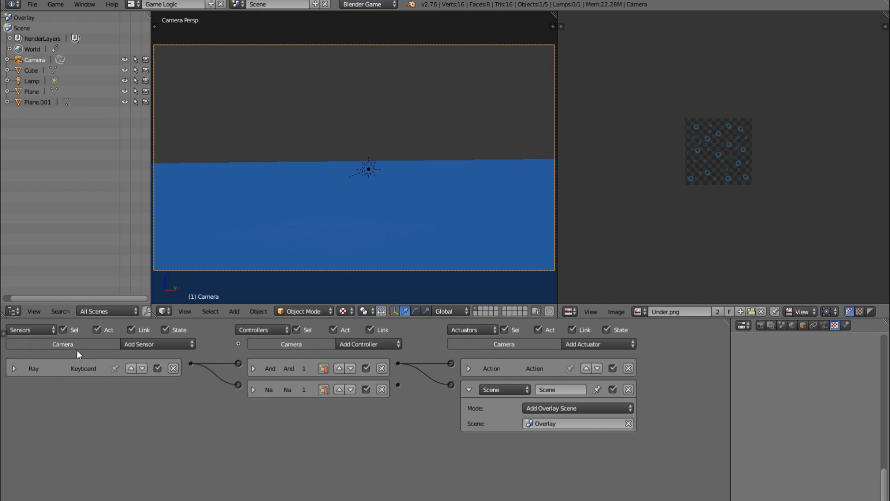
{"action": "left_click", "coordinate": [321, 178]}
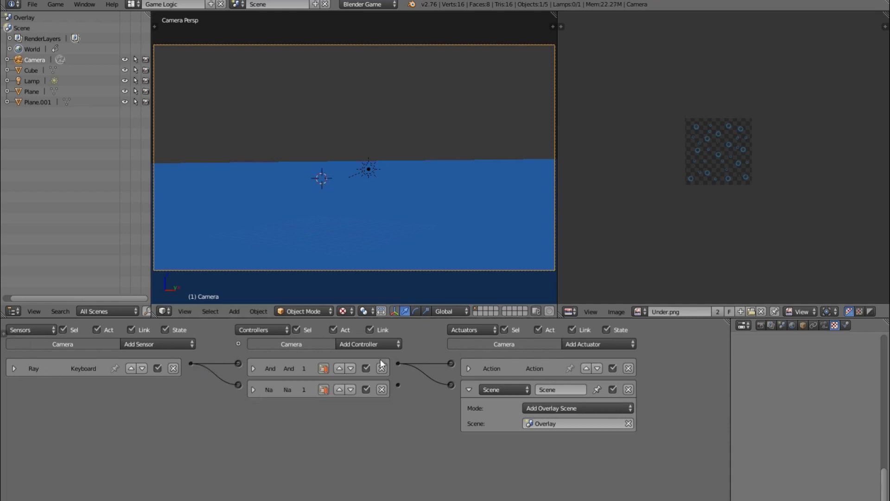
Add a second Scene actuator set to Remove Scene for the Overlay scene, linked to the Nand controller
{"action": "left_click", "coordinate": [608, 344]}
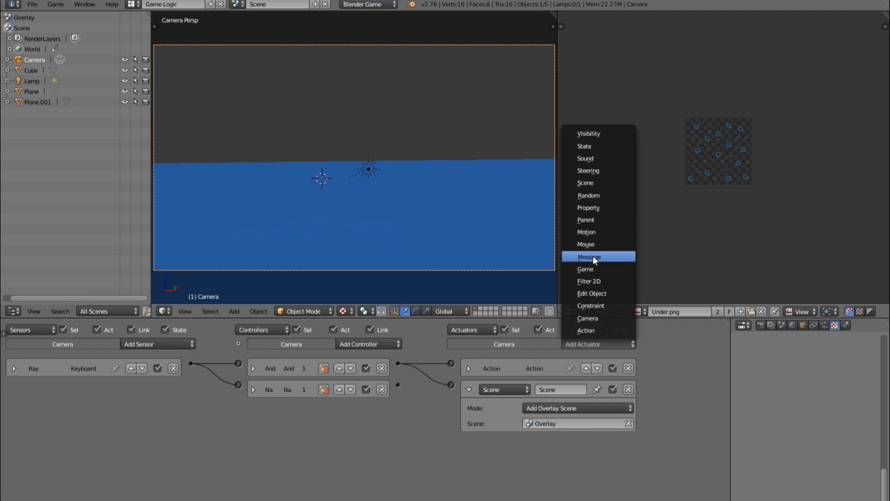
{"action": "left_click", "coordinate": [593, 183]}
{"action": "left_click", "coordinate": [572, 461]}
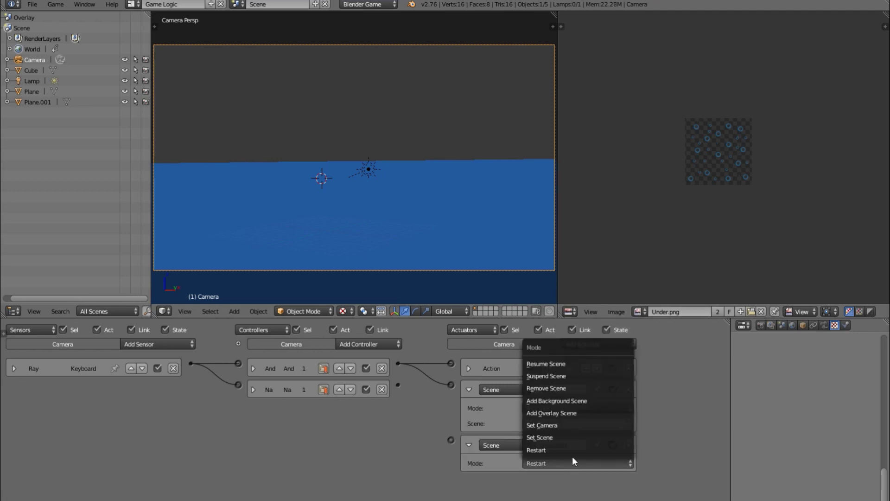
{"action": "left_click", "coordinate": [575, 387]}
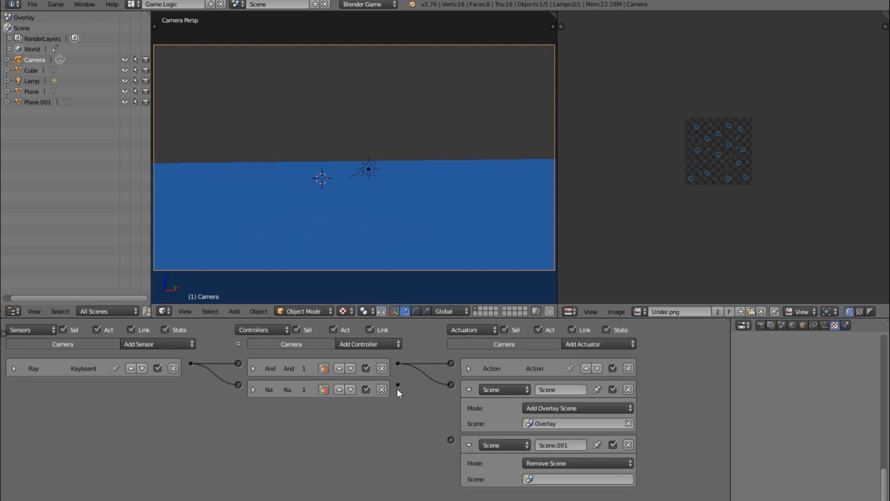
{"action": "left_click_drag", "start_coordinate": [397, 386], "coordinate": [451, 439]}
{"action": "left_click", "coordinate": [551, 479]}
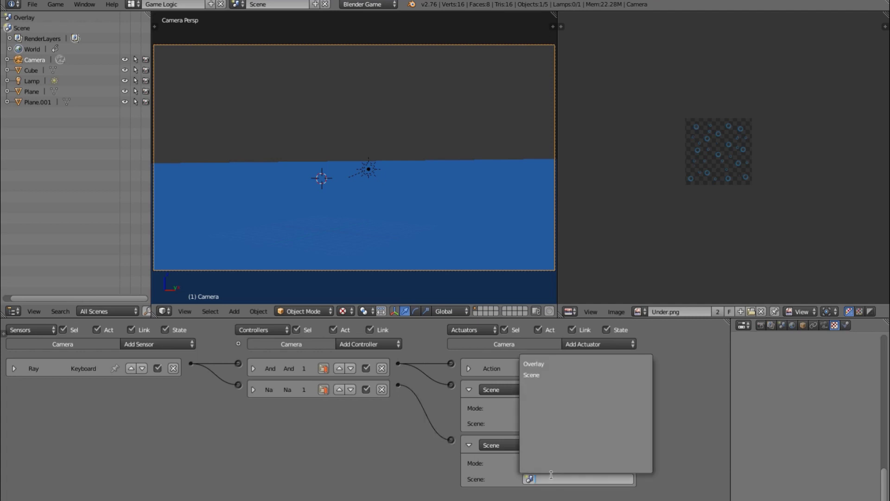
{"action": "left_click", "coordinate": [548, 363]}
Collapse both Scene actuators and run the game to test adding and removing the overlay
{"action": "left_click", "coordinate": [469, 390]}
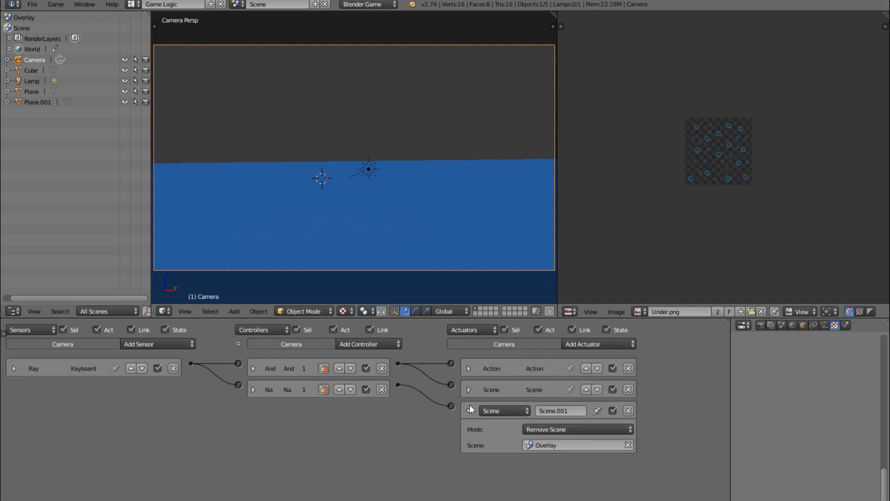
{"action": "left_click", "coordinate": [468, 410]}
{"action": "key", "text": "p"}
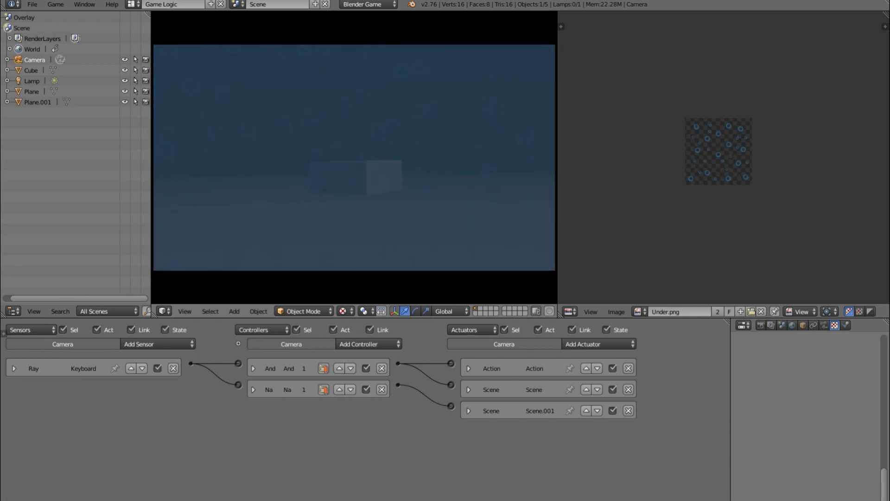
{"action": "key", "text": "Escape"}
Examine the bubble pattern in the Under.png image up close
{"action": "middle_click_drag", "start_coordinate": [380, 160], "coordinate": [401, 239]}
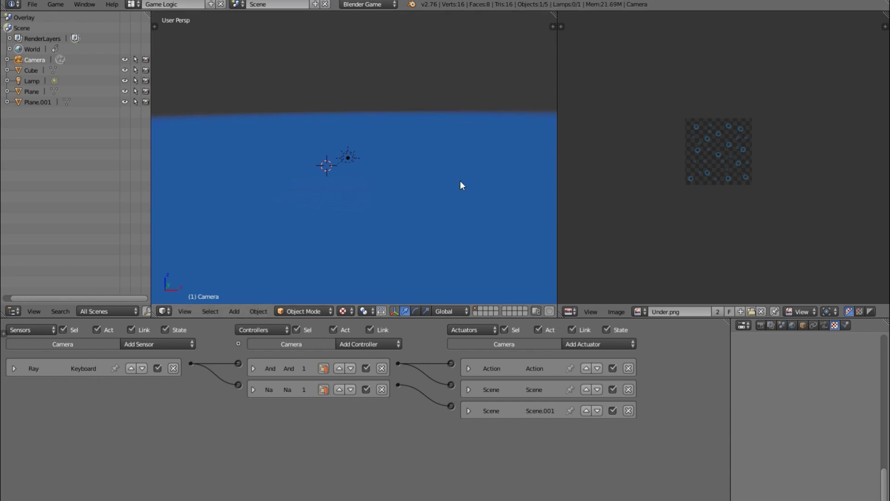
{"action": "middle_click_drag", "start_coordinate": [398, 216], "coordinate": [404, 236]}
{"action": "scroll", "coordinate": [707, 165], "scroll_direction": "up", "scroll_amount": 6}
{"action": "scroll", "coordinate": [707, 165], "scroll_direction": "up", "scroll_amount": 3}
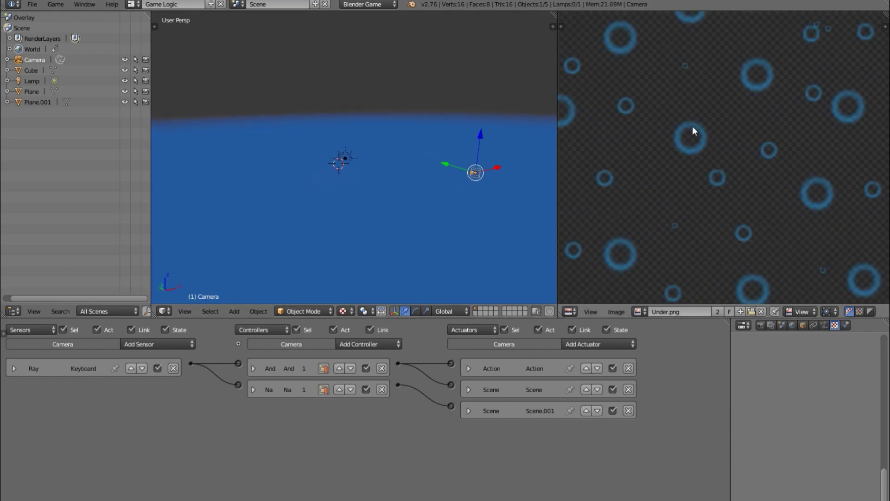
{"action": "scroll", "coordinate": [702, 169], "scroll_direction": "down", "scroll_amount": 4}
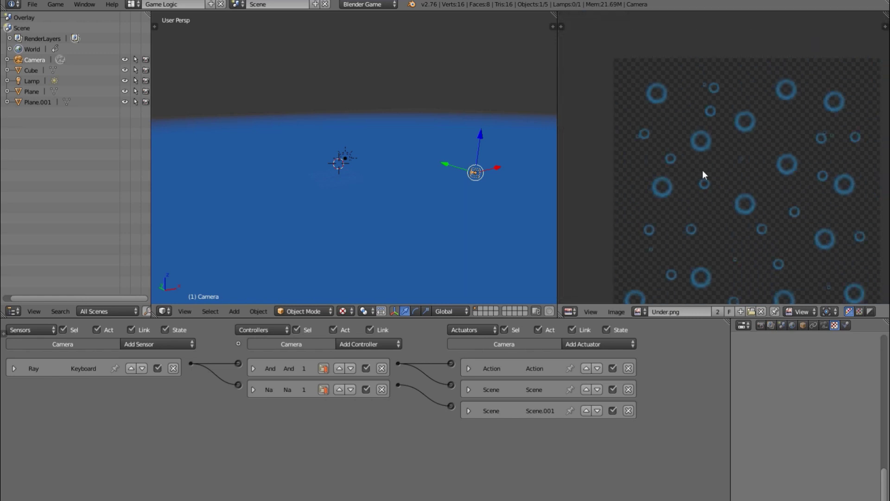
{"action": "scroll", "coordinate": [838, 193], "scroll_direction": "up", "scroll_amount": 2}
{"action": "scroll", "coordinate": [829, 176], "scroll_direction": "down", "scroll_amount": 3}
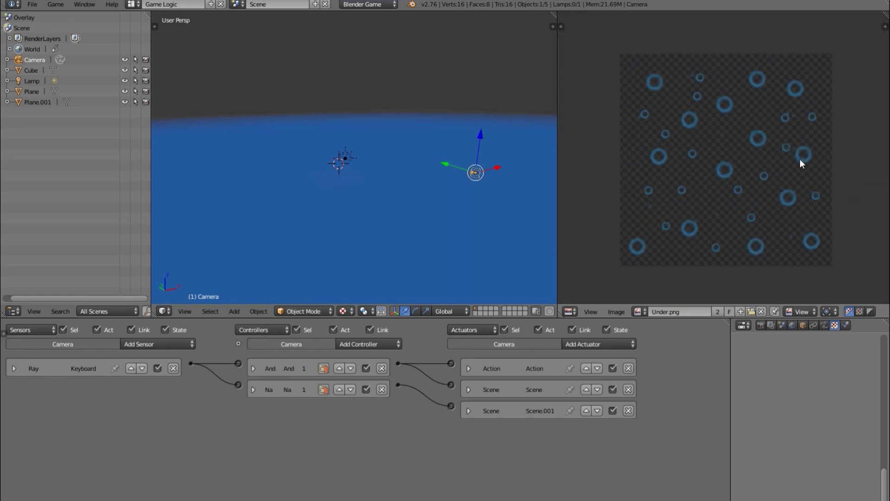
Preview the underwater bubble overlay by running the game from the camera view, and stop it
{"action": "middle_click_drag", "start_coordinate": [519, 185], "coordinate": [468, 190]}
{"action": "left_click", "coordinate": [188, 310]}
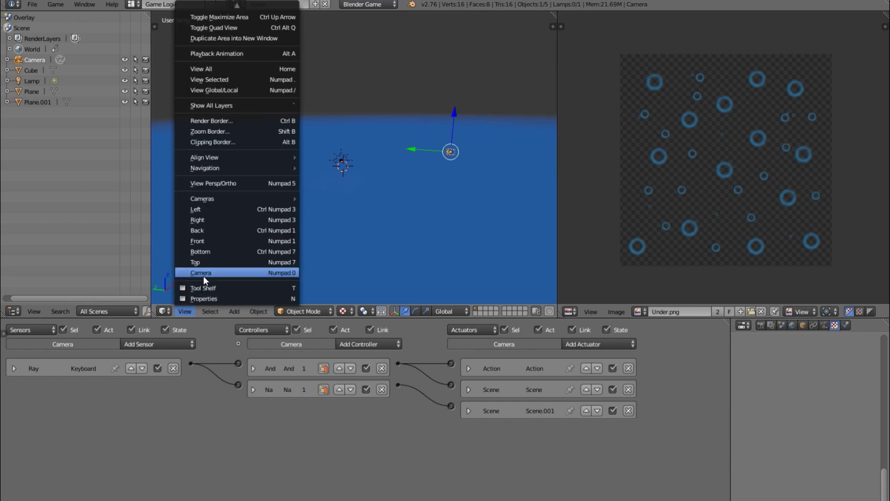
{"action": "left_click", "coordinate": [203, 274]}
{"action": "key", "text": "p"}
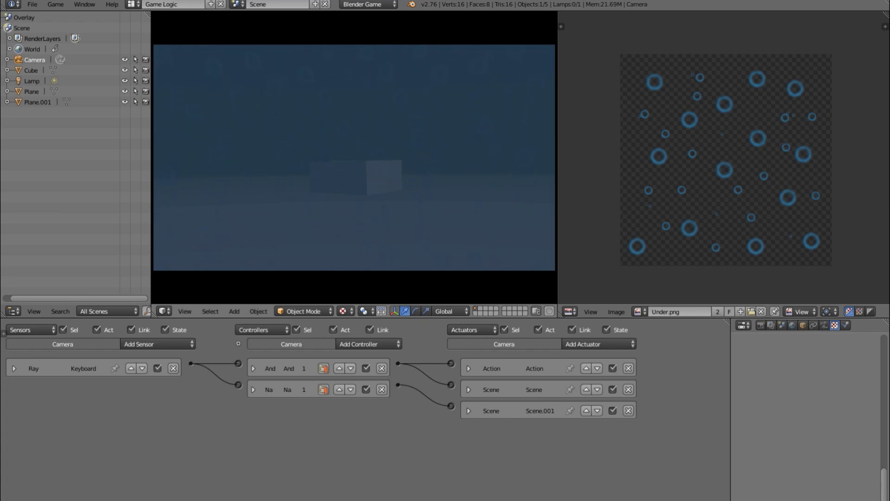
{"action": "key", "text": "Escape"}
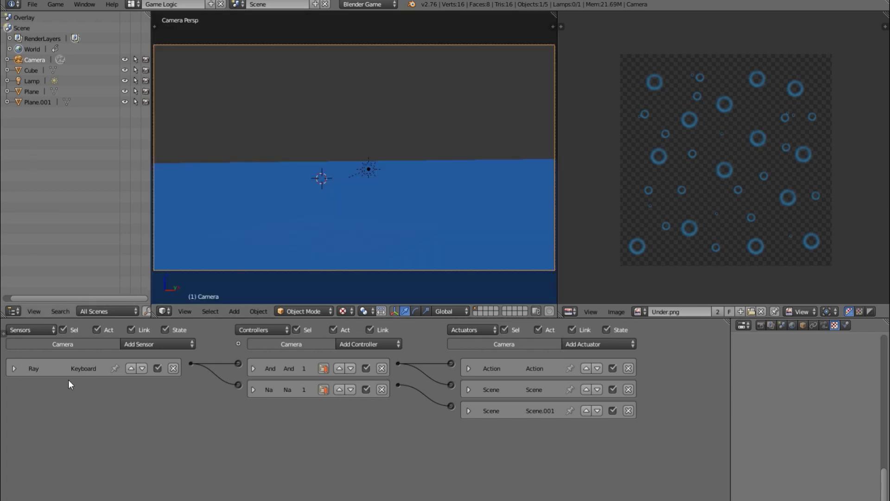
{"action": "middle_click_drag", "start_coordinate": [310, 77], "coordinate": [417, 134]}
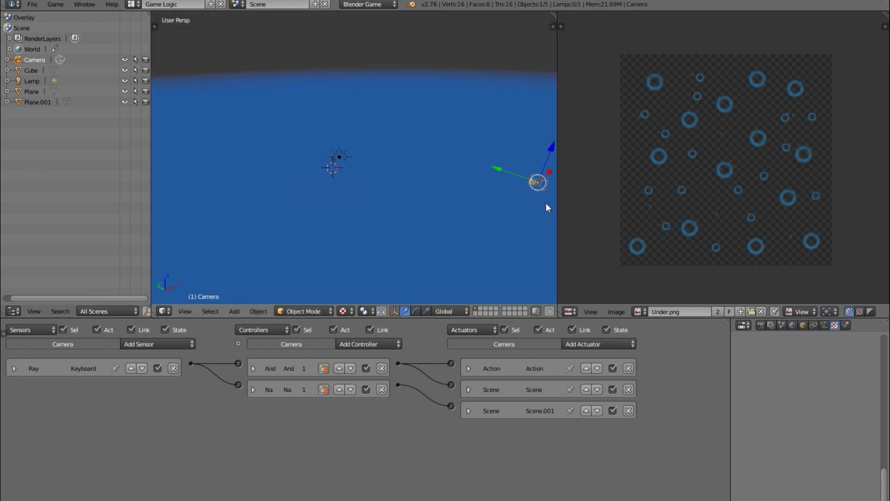
{"action": "middle_click_drag", "start_coordinate": [546, 208], "coordinate": [306, 159]}
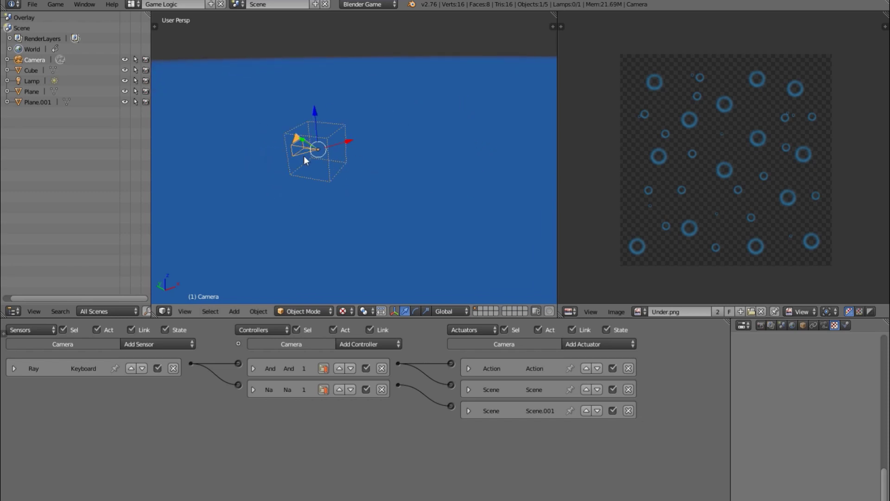
{"action": "key", "text": "shift+a"}
{"action": "mouse_move", "coordinate": [331, 168]}
{"action": "left_click", "coordinate": [361, 181]}
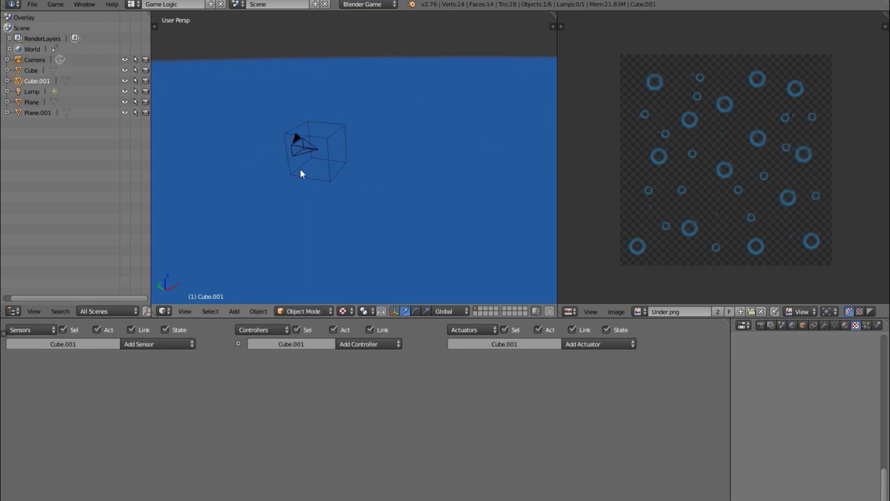
{"action": "key", "text": "x"}
{"action": "left_click", "coordinate": [323, 156]}
Select the camera and snap the 3D cursor to it
{"action": "right_click", "coordinate": [319, 149]}
{"action": "key", "text": "shift+s"}
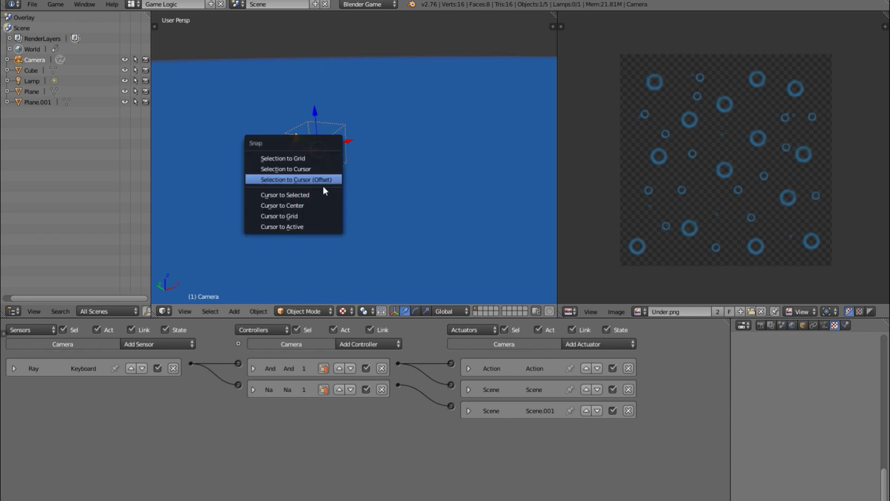
{"action": "left_click", "coordinate": [323, 194]}
Add a cube at the camera's position and scale it to about the size of the camera's bounding box
{"action": "key", "text": "shift+a"}
{"action": "mouse_move", "coordinate": [351, 167]}
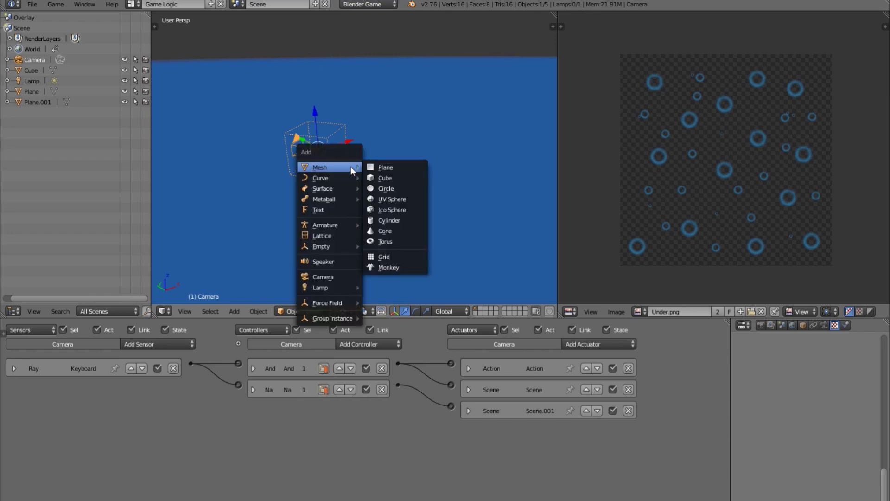
{"action": "left_click", "coordinate": [389, 179]}
{"action": "key", "text": "s"}
{"action": "left_click", "coordinate": [415, 194]}
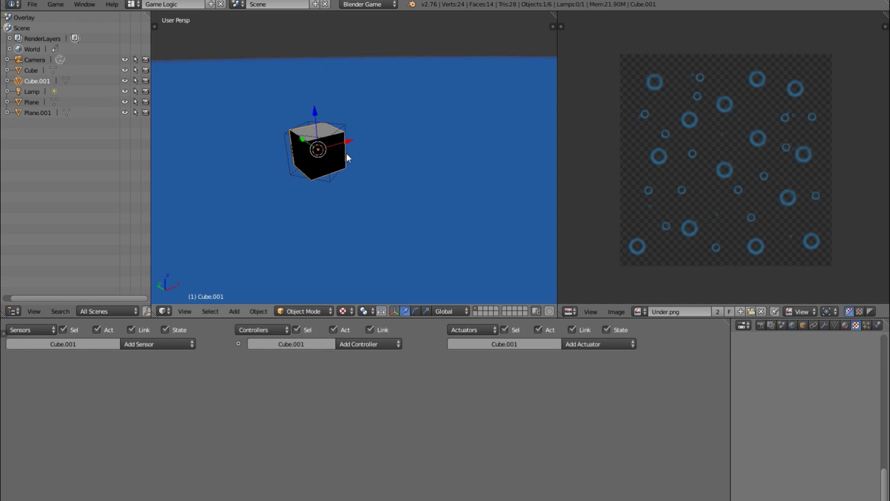
Rotate the cube around the global Z axis and stretch it vertically along Z into a tall box
{"action": "middle_click_drag", "start_coordinate": [353, 155], "coordinate": [408, 190]}
{"action": "key", "text": "r"}
{"action": "key", "text": "z"}
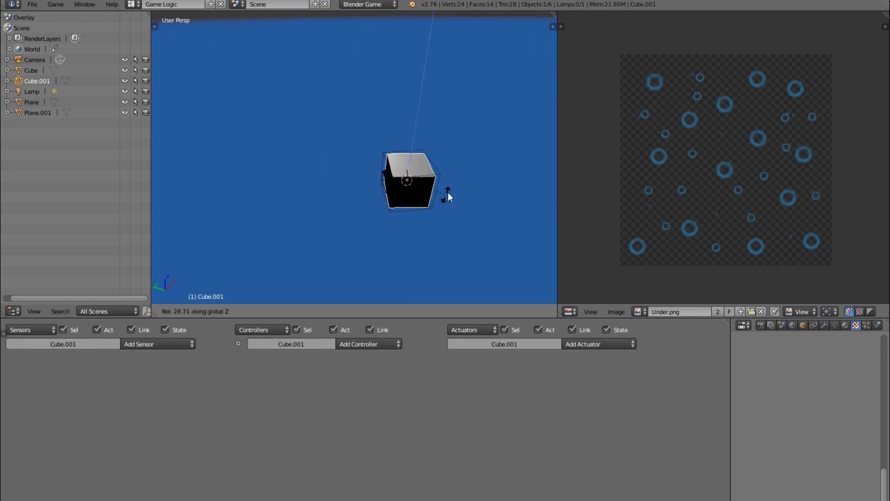
{"action": "left_click", "coordinate": [449, 185]}
{"action": "middle_click_drag", "start_coordinate": [393, 157], "coordinate": [444, 189]}
{"action": "key", "text": "s"}
{"action": "key", "text": "z"}
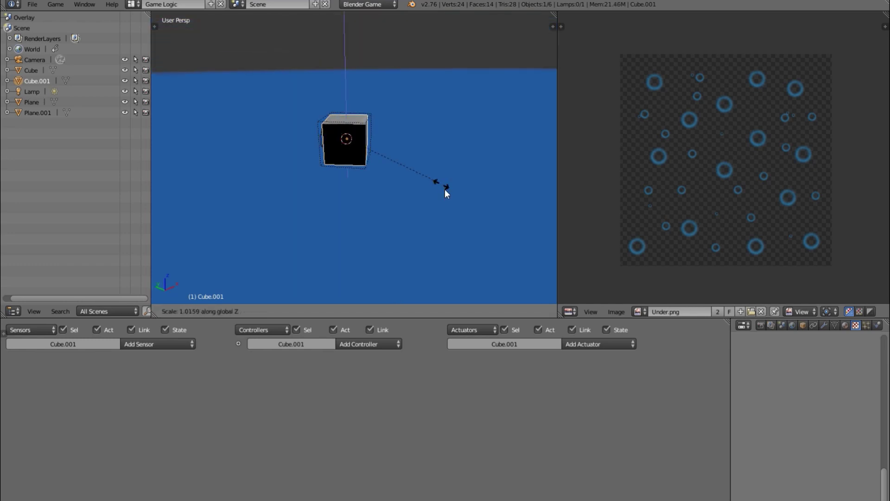
{"action": "left_click", "coordinate": [476, 283]}
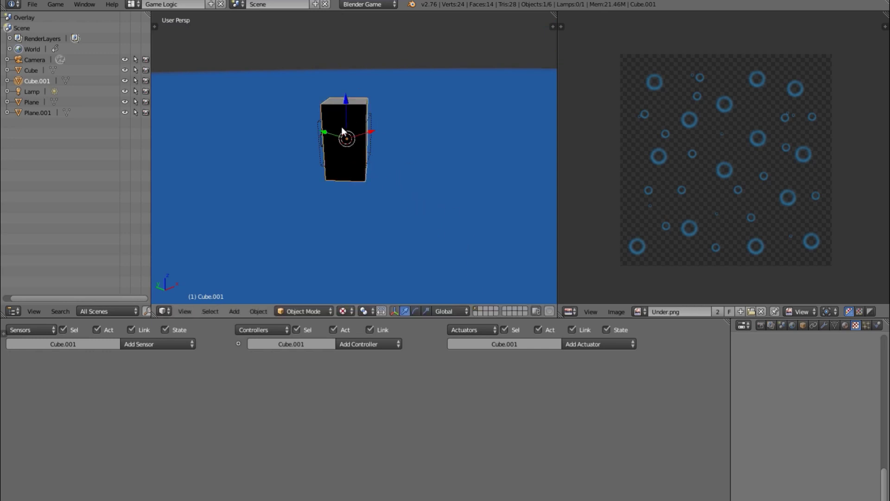
Delete the tall box around the camera and reselect the camera
{"action": "left_click_drag", "start_coordinate": [343, 131], "coordinate": [380, 197]}
{"action": "middle_click_drag", "start_coordinate": [374, 198], "coordinate": [372, 196]}
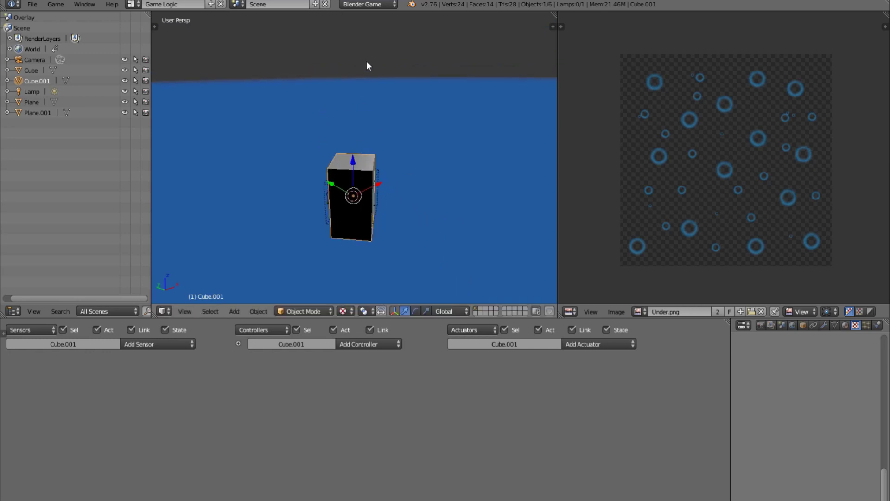
{"action": "key", "text": "x"}
{"action": "left_click", "coordinate": [360, 188]}
{"action": "right_click", "coordinate": [356, 192]}
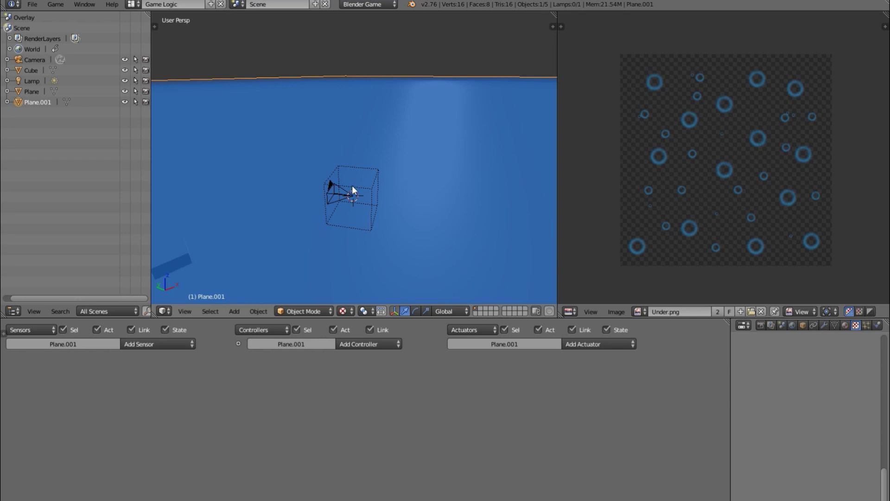
{"action": "right_click", "coordinate": [322, 196]}
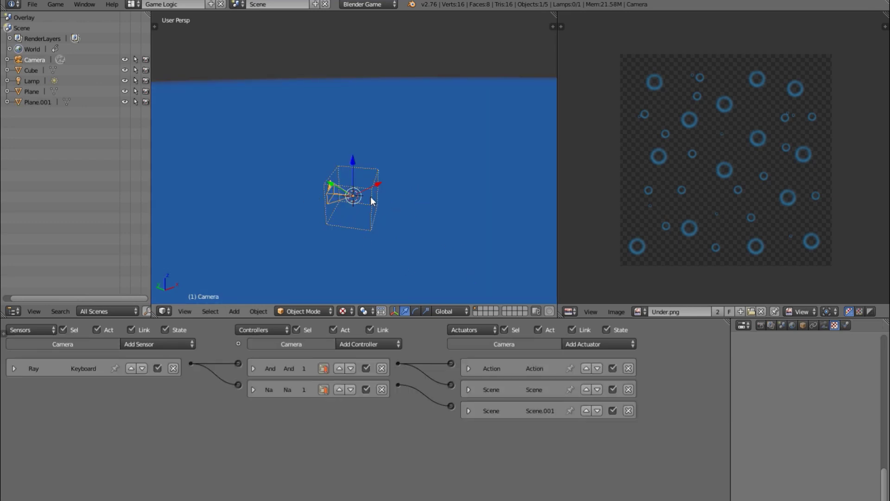
{"action": "key", "text": "r"}
{"action": "key", "text": "r"}
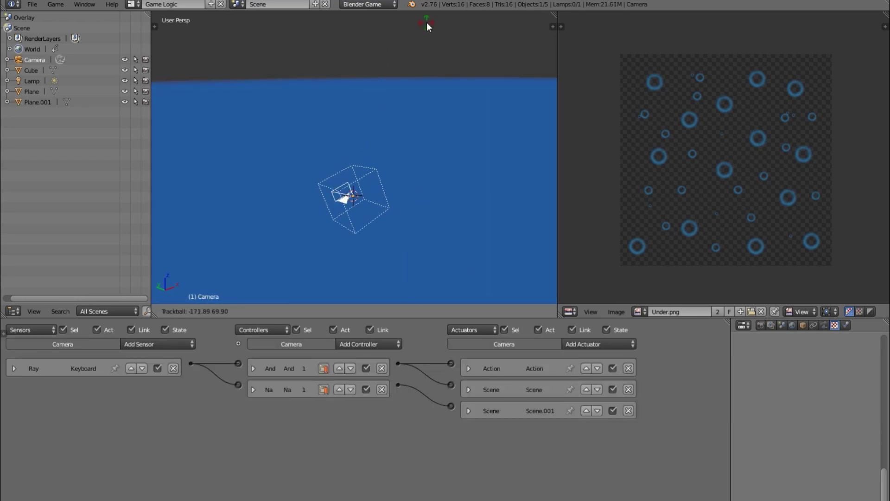
{"action": "left_click", "coordinate": [392, 271]}
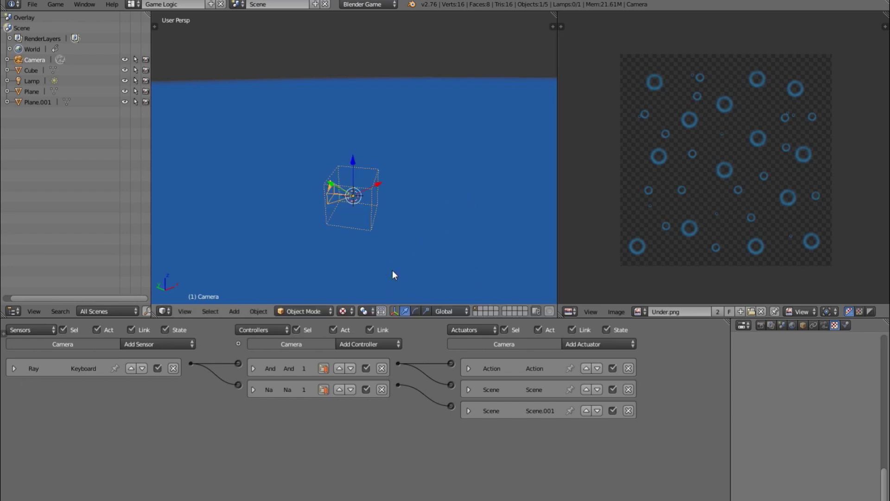
{"action": "key", "text": "r"}
{"action": "key", "text": "Escape"}
Rotate the camera around the global X axis and move it up along Z while looking through it
{"action": "key", "text": "r"}
{"action": "key", "text": "x"}
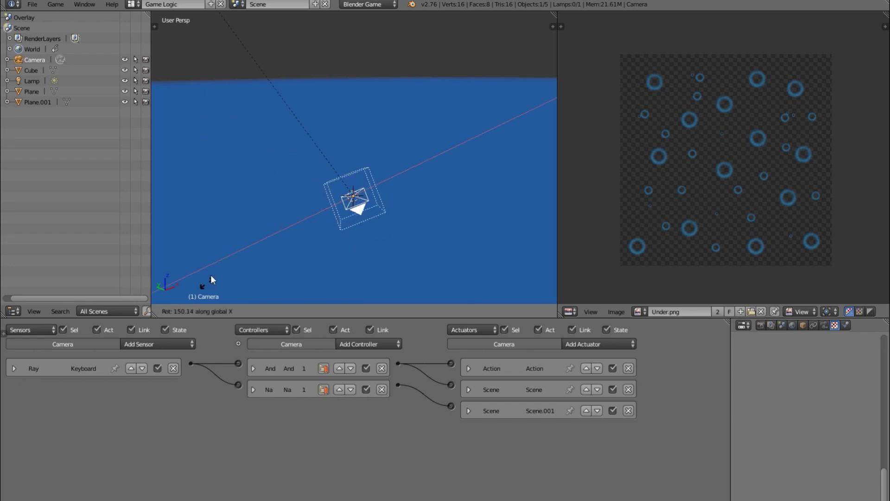
{"action": "left_click", "coordinate": [252, 216]}
{"action": "left_click", "coordinate": [190, 312]}
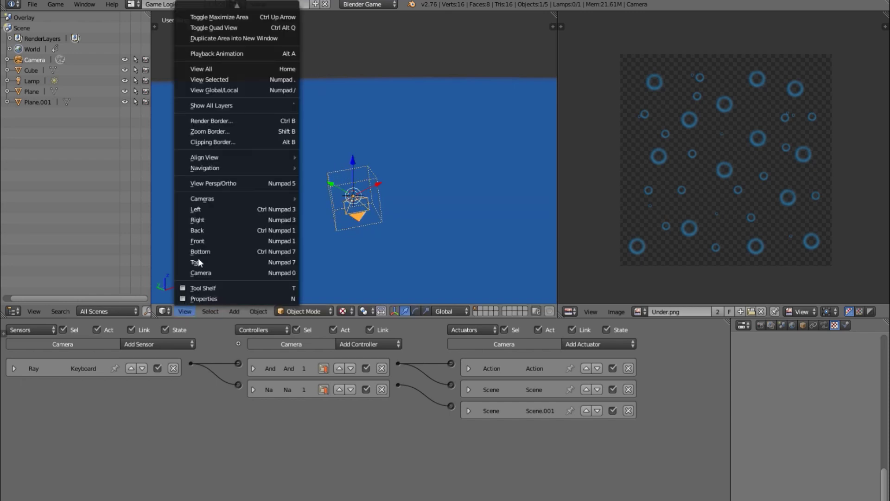
{"action": "left_click", "coordinate": [204, 270]}
{"action": "key", "text": "g"}
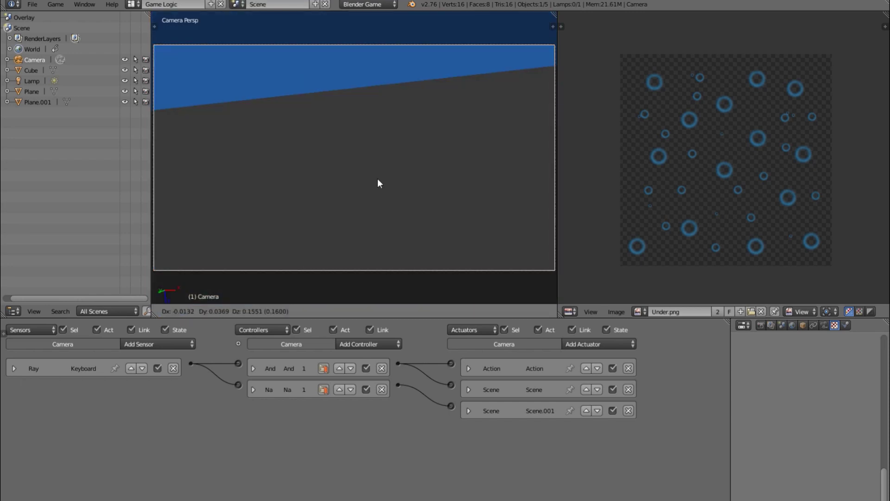
{"action": "key", "text": "z"}
{"action": "left_click", "coordinate": [507, 242]}
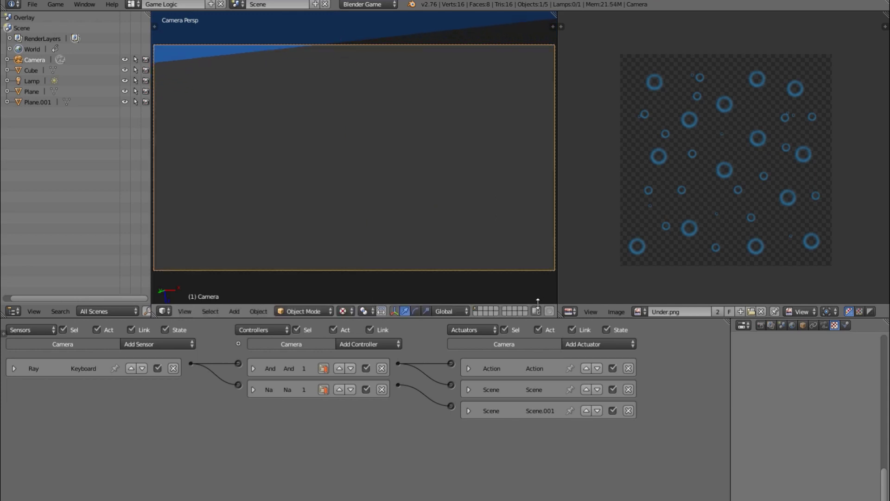
Test the game twice from the raised camera, and inspect the camera's placement from outside its view
{"action": "key", "text": "p"}
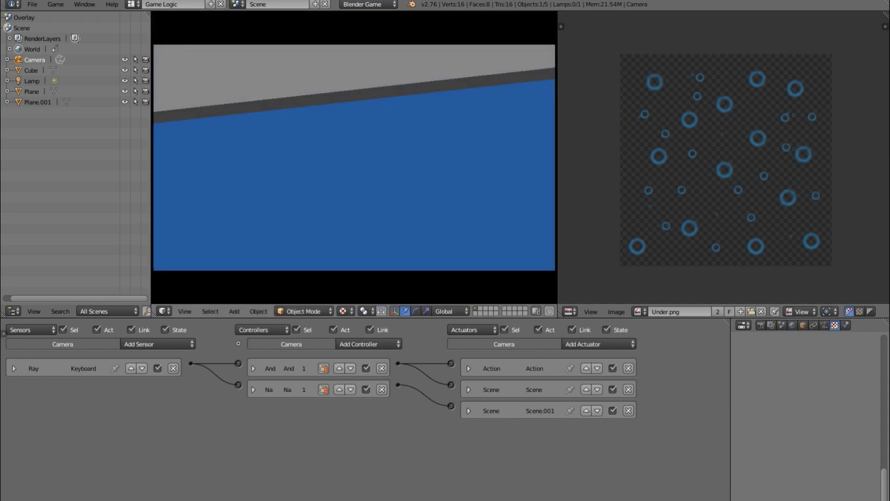
{"action": "key", "text": "Escape"}
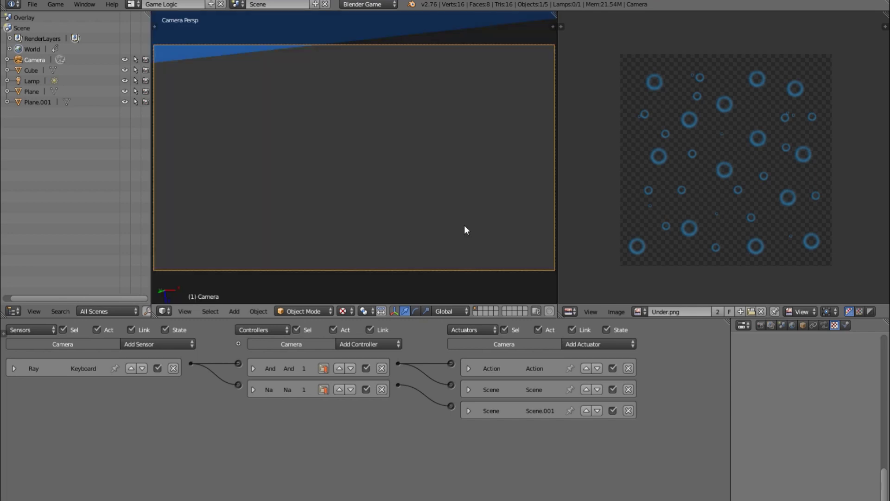
{"action": "key", "text": "p"}
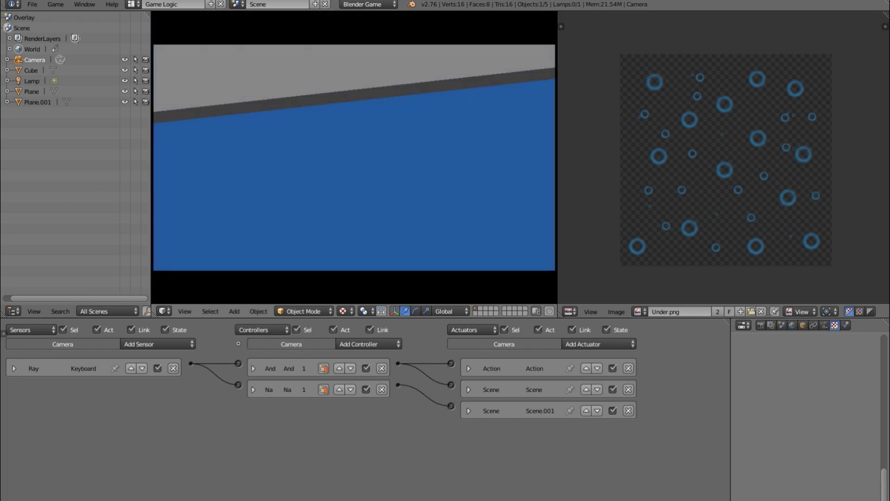
{"action": "key", "text": "Escape"}
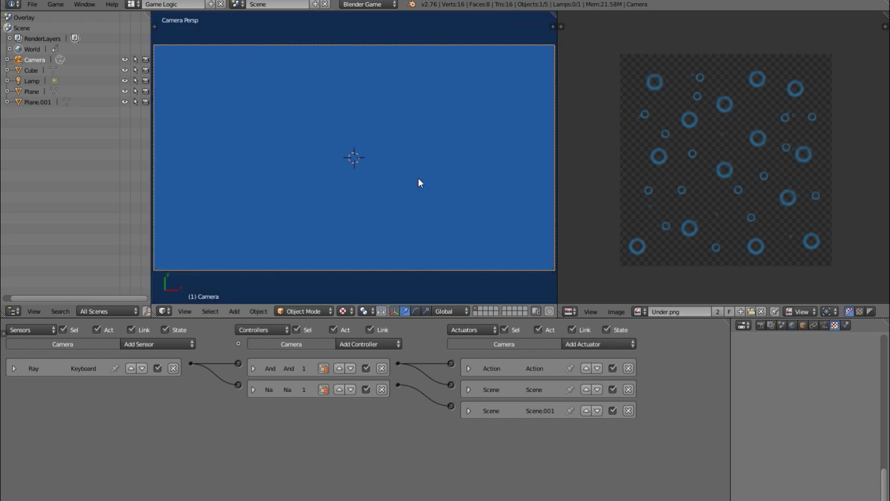
{"action": "key", "text": "KP_0"}
{"action": "middle_click_drag", "start_coordinate": [418, 125], "coordinate": [422, 95]}
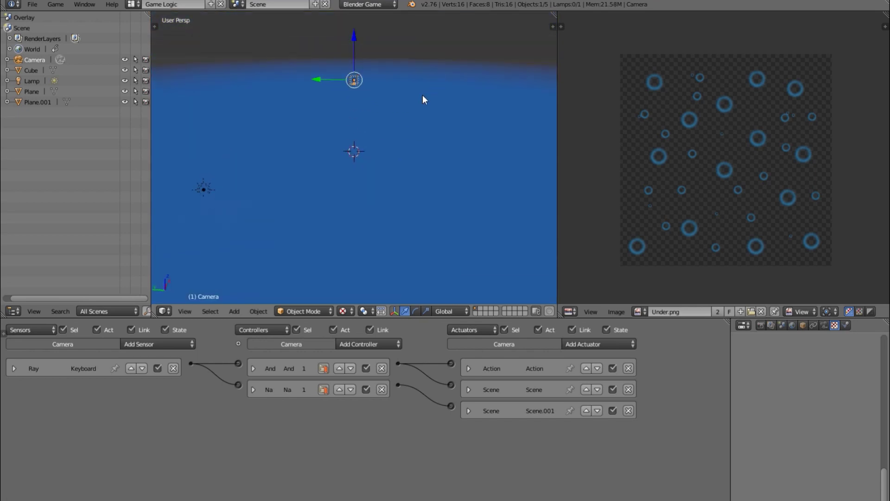